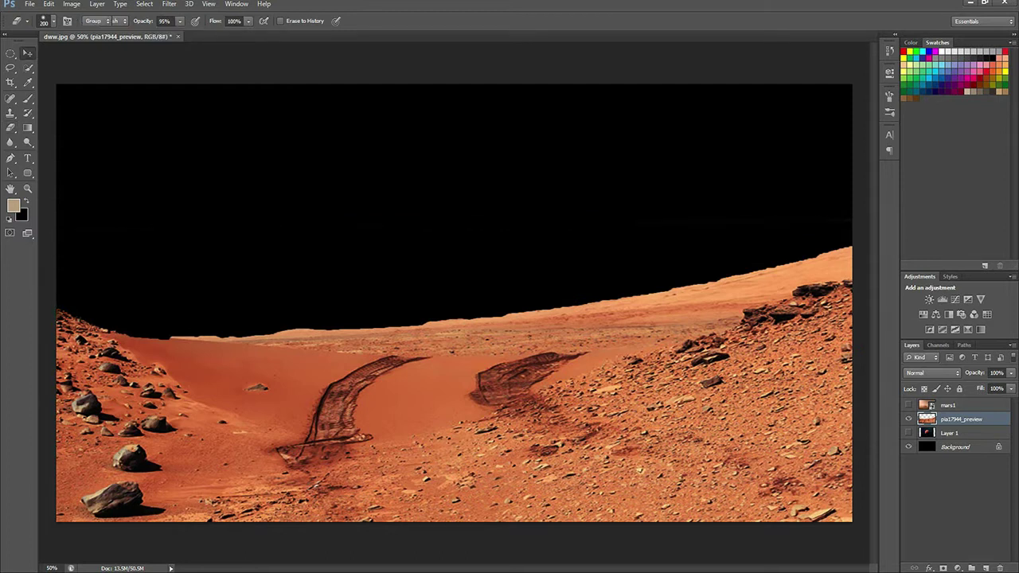
# - Move the Mars terrain layer down and place the mars1 image from the data folder, scaled to fill the canvas
pyautogui.moveTo(669, 365); pyautogui.dragTo(669, 446)
pyautogui.hotkey('alt', 'Tab')
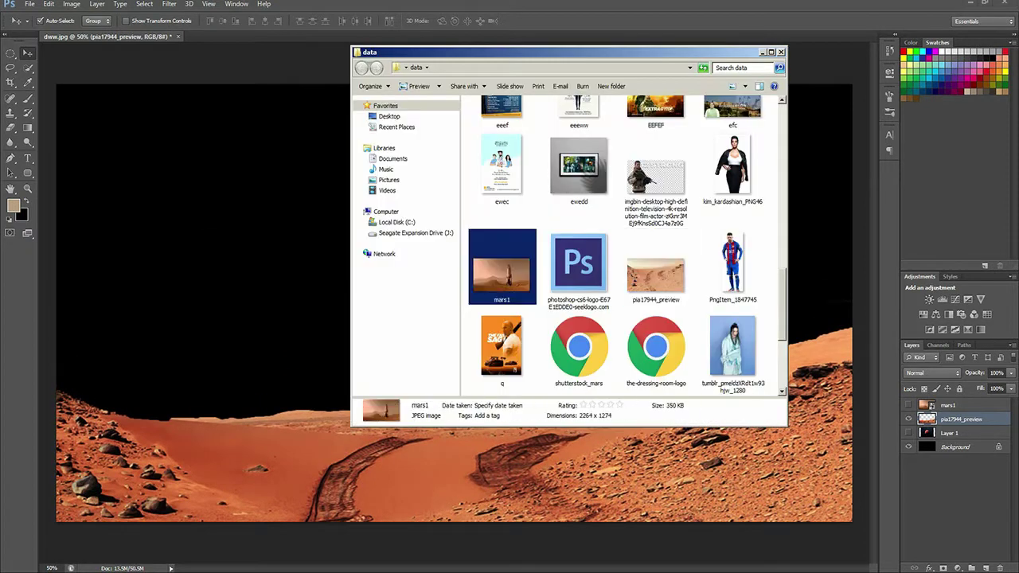
pyautogui.moveTo(503, 266); pyautogui.dragTo(357, 350)
pyautogui.moveTo(660, 166); pyautogui.dragTo(853, 48)
pyautogui.press('Return')
# - Set the new mars1 layer's blend mode to Darker Color and shift the image slightly down
pyautogui.click(933, 373)
pyautogui.click(928, 334)
pyautogui.press('Up')
pyautogui.press('Up')
pyautogui.press('Up')
pyautogui.press('Up')
pyautogui.press('Up')
pyautogui.press('Up')
pyautogui.press('Up')
pyautogui.press('Up')
pyautogui.press('Up')
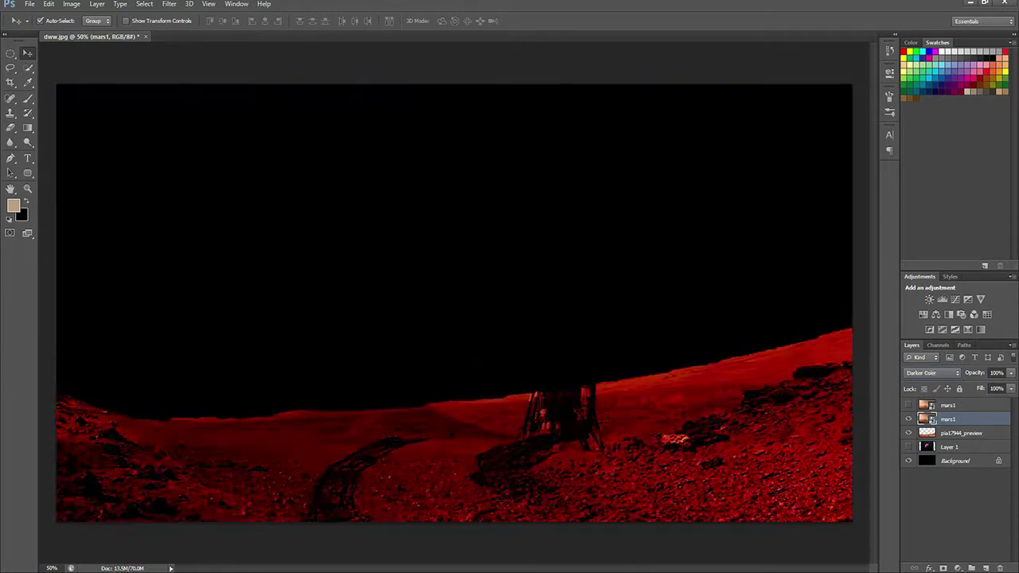
pyautogui.press('Down')
pyautogui.press('Up')
pyautogui.moveTo(572, 374)
pyautogui.mouseDown()
pyautogui.moveTo(573, 411)
pyautogui.moveTo(572, 390)
pyautogui.mouseUp()
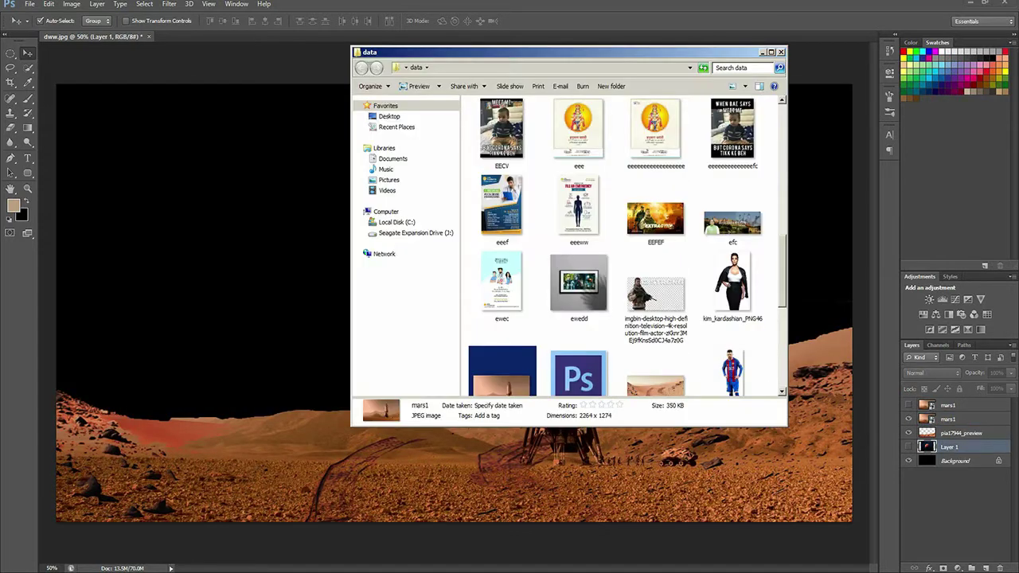
# - Try placing the ArtStation-Dead-Dream planet wallpaper from the data folder as the sky, enlarged and brought to the front
pyautogui.scroll(-10, 624, 247)
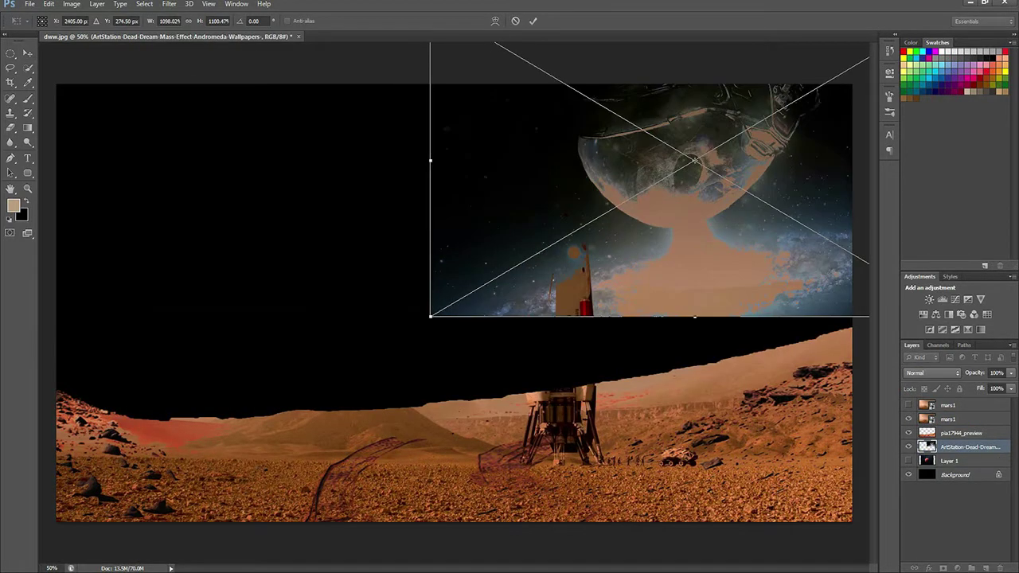
pyautogui.moveTo(430, 316); pyautogui.dragTo(250, 307)
pyautogui.press('Return')
pyautogui.hotkey('ctrl', 'shift', ']')
pyautogui.moveTo(418, 215); pyautogui.dragTo(421, 169)
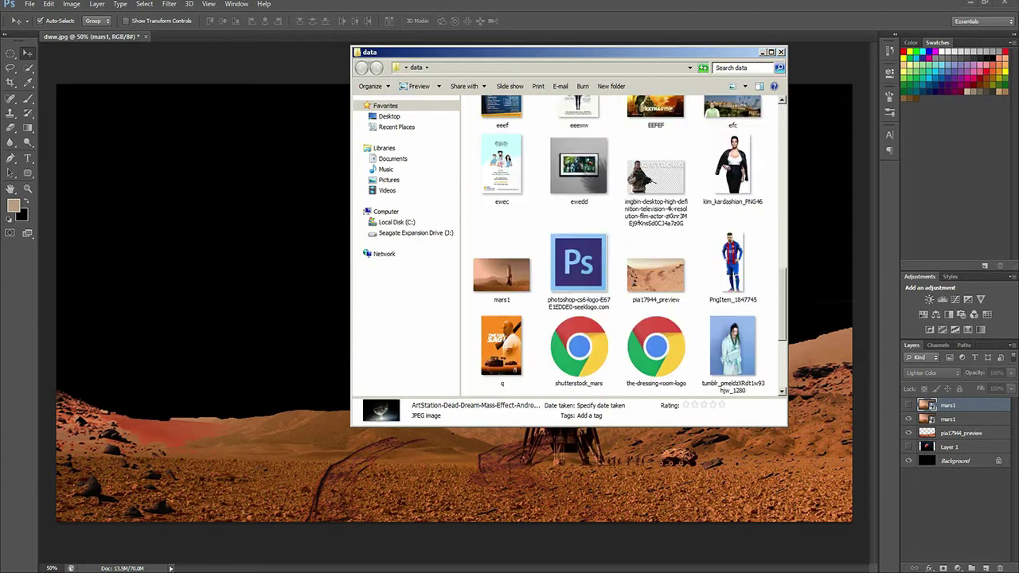
# - Place the wallpapersden Far Cry 5 Mars image from the data folder over the lower left of the scene
pyautogui.scroll(-3, 570, 247)
pyautogui.moveTo(580, 279); pyautogui.dragTo(310, 378)
pyautogui.moveTo(566, 228); pyautogui.dragTo(513, 247)
pyautogui.press('Return')
pyautogui.hotkey('ctrl', 't')
pyautogui.press('Return')
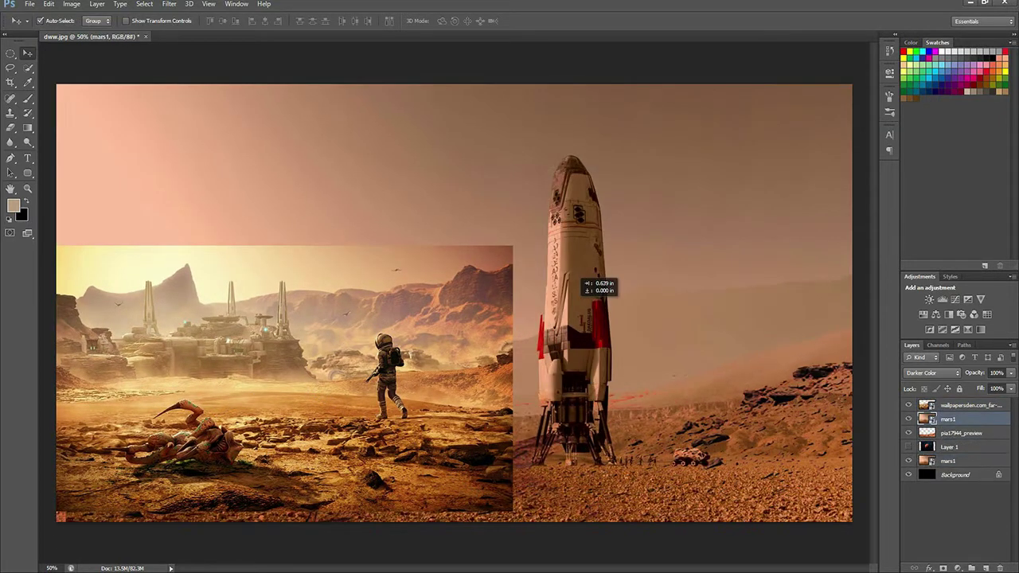
# - Nudge the rocket image right and scale down the Far Cry image at the lower left of the canvas
pyautogui.moveTo(577, 275); pyautogui.dragTo(580, 277)
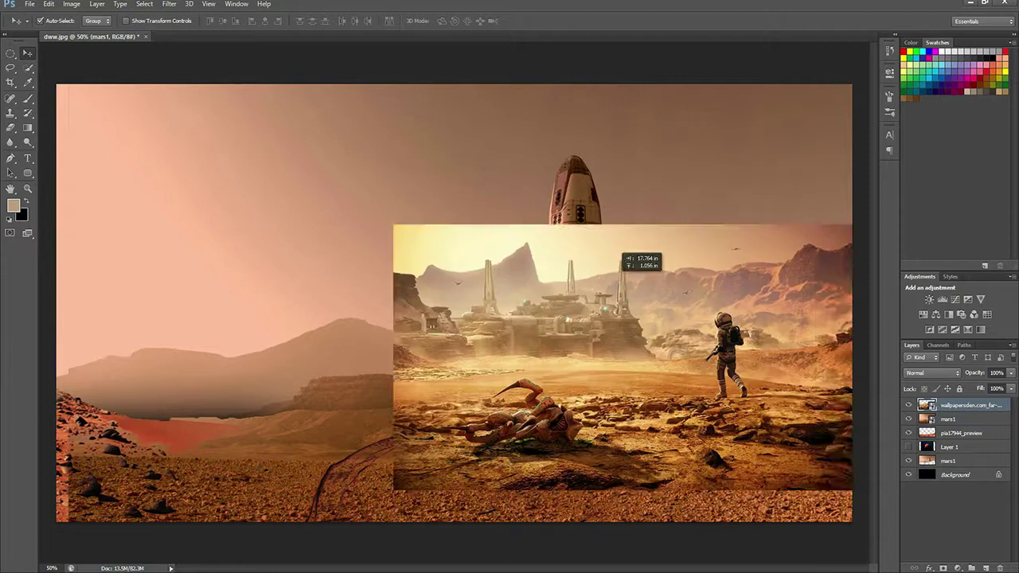
pyautogui.moveTo(613, 253); pyautogui.dragTo(649, 177)
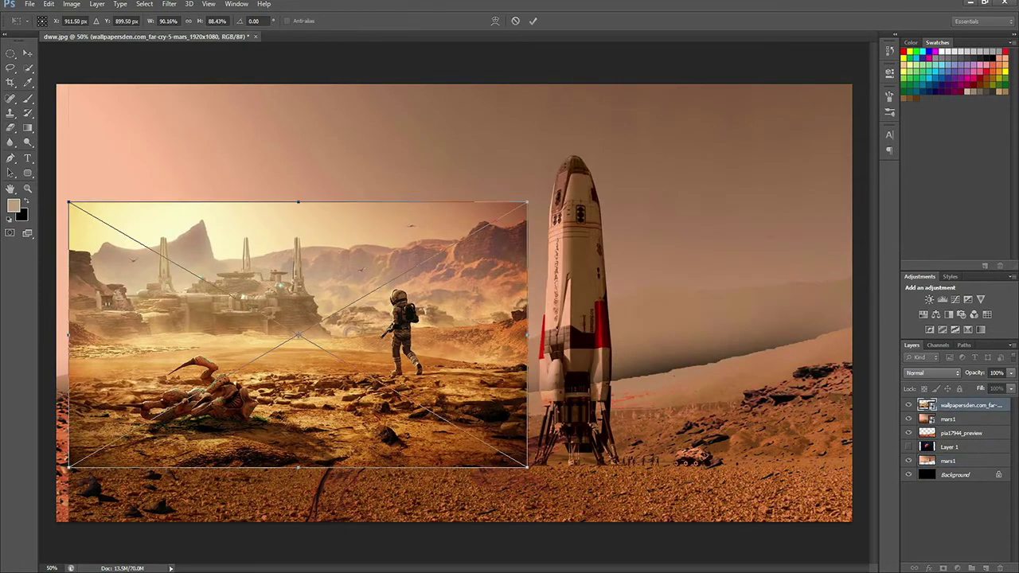
pyautogui.moveTo(528, 200); pyautogui.dragTo(421, 262)
pyautogui.press('Return')
# - Set the Far Cry layer's blend mode to Overlay and move the image slightly down
pyautogui.click(932, 373)
pyautogui.click(931, 350)
pyautogui.press('Up')
pyautogui.press('Up')
pyautogui.press('Up')
pyautogui.press('Up')
pyautogui.press('Up')
pyautogui.press('Up')
pyautogui.press('Up')
pyautogui.press('Up')
pyautogui.press('Up')
pyautogui.press('Up')
pyautogui.press('Up')
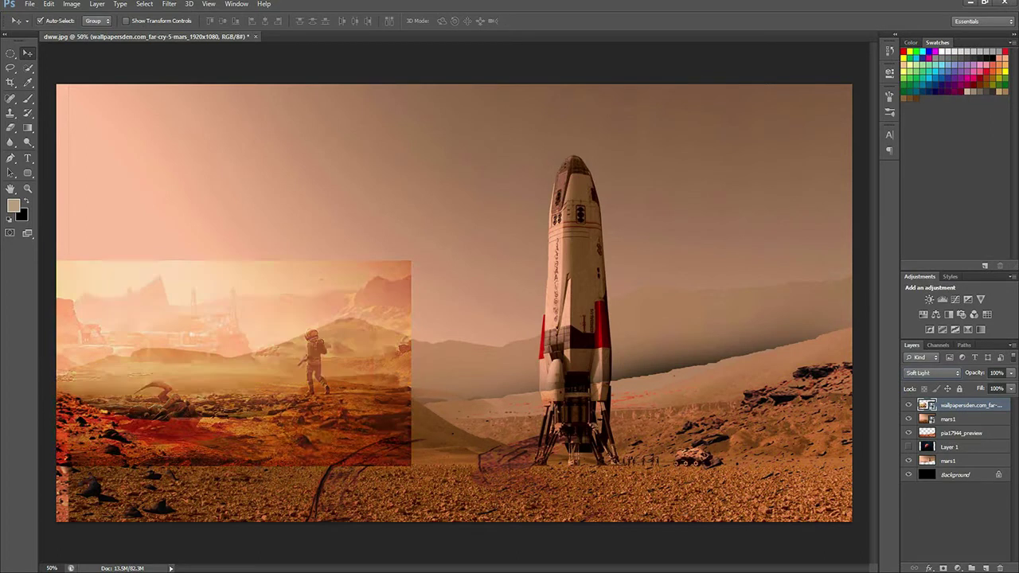
pyautogui.press('Up')
pyautogui.moveTo(341, 328); pyautogui.dragTo(341, 343)
# - Rasterize the Far Cry layer and erase its sky along the upper edge with a large, partially transparent Eraser
pyautogui.press('e')
pyautogui.press('Return')
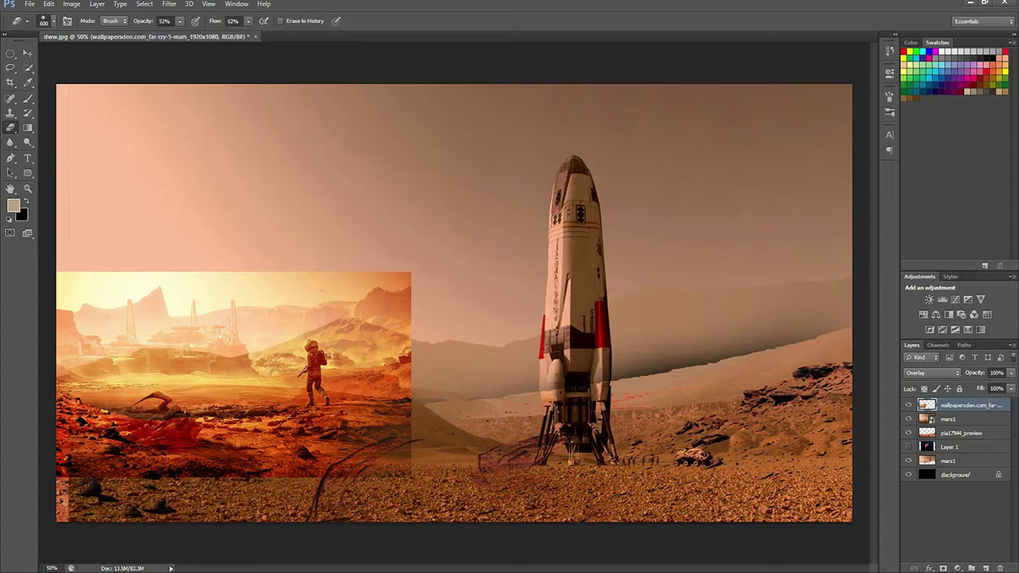
pyautogui.moveTo(398, 239); pyautogui.dragTo(119, 247)
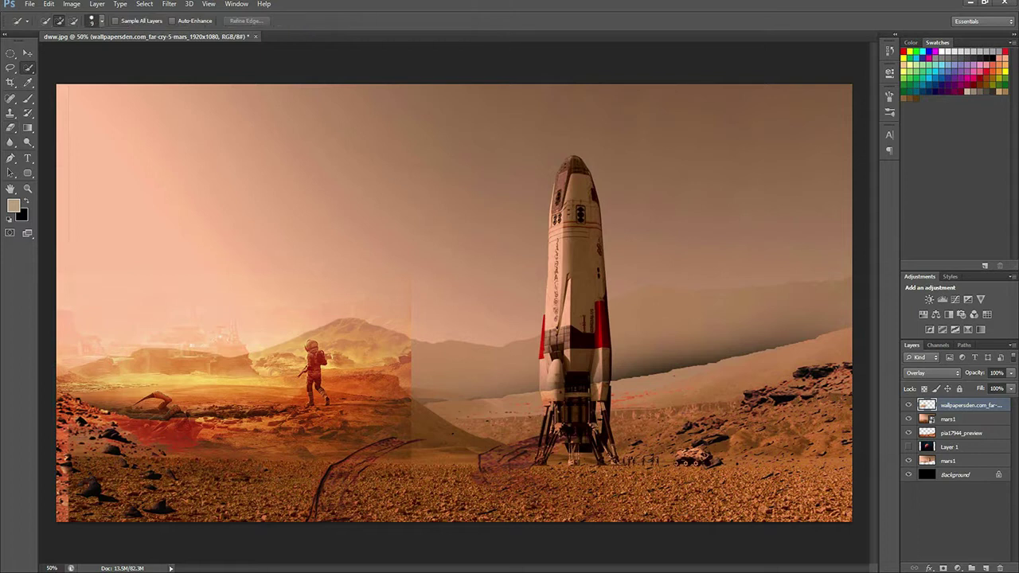
# - Enlarge the upper mars1 layer and align its rocket with the one in the lower copy
pyautogui.press('v')
pyautogui.moveTo(581, 191); pyautogui.dragTo(580, 300)
pyautogui.hotkey('ctrl', 't')
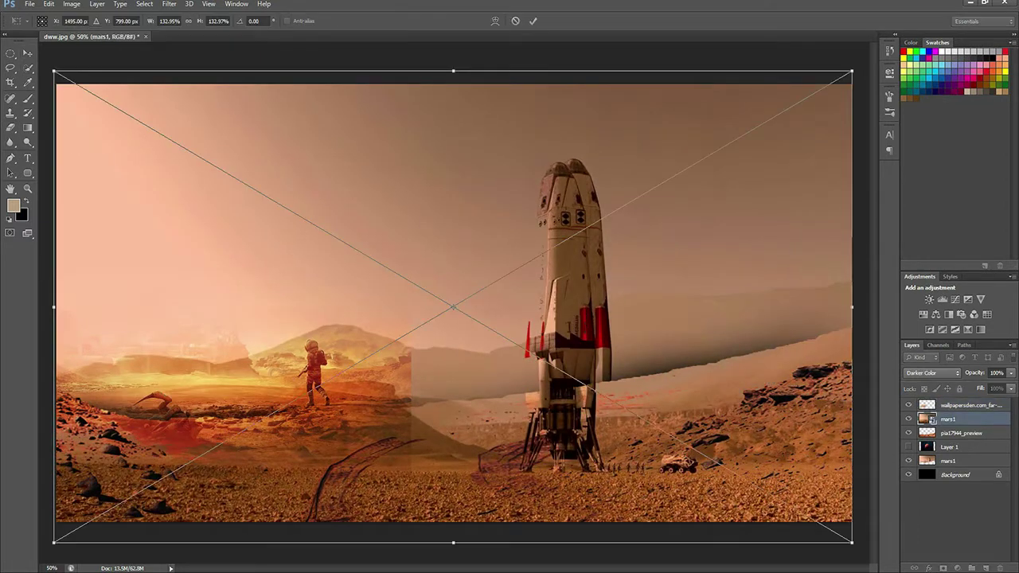
pyautogui.moveTo(851, 71); pyautogui.dragTo(868, 61)
pyautogui.press('Return')
pyautogui.moveTo(599, 312); pyautogui.dragTo(602, 307)
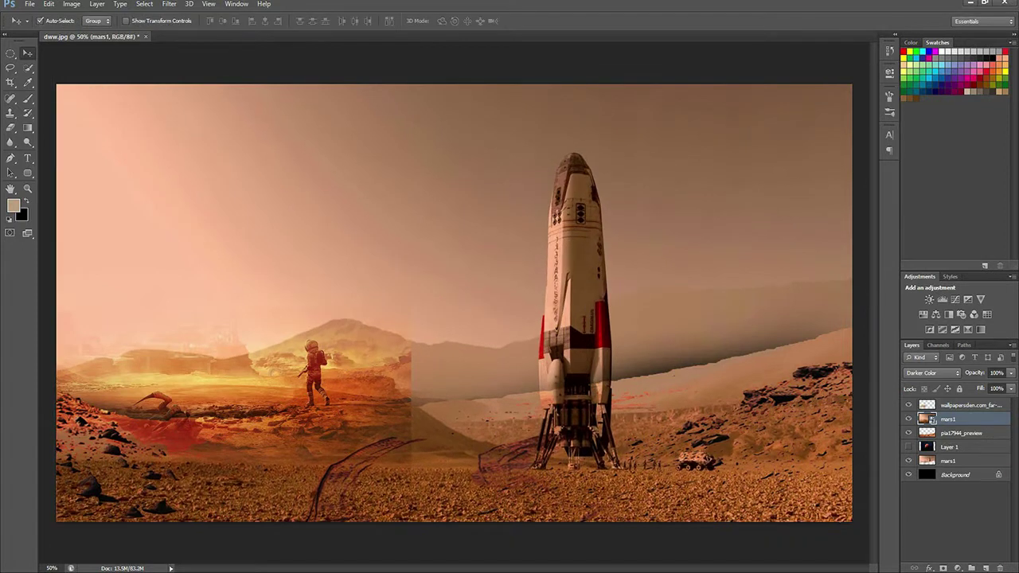
# - Erase the hard right edge of the Far Cry layer so it blends into the hills
pyautogui.click(967, 405)
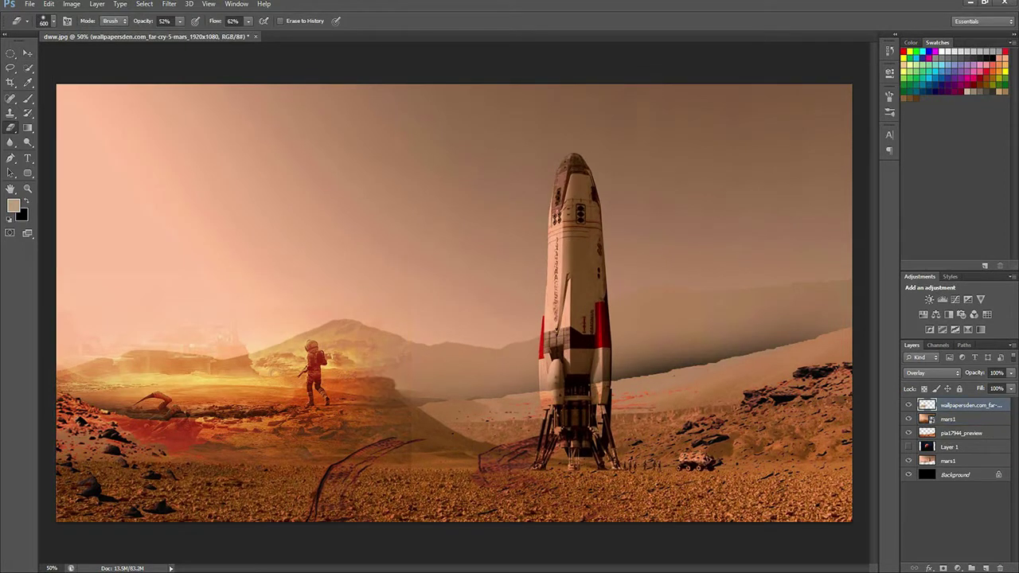
pyautogui.click(72, 3)
pyautogui.press('Escape')
pyautogui.press('b')
pyautogui.click(71, 3)
pyautogui.moveTo(111, 31)
pyautogui.click(195, 58)
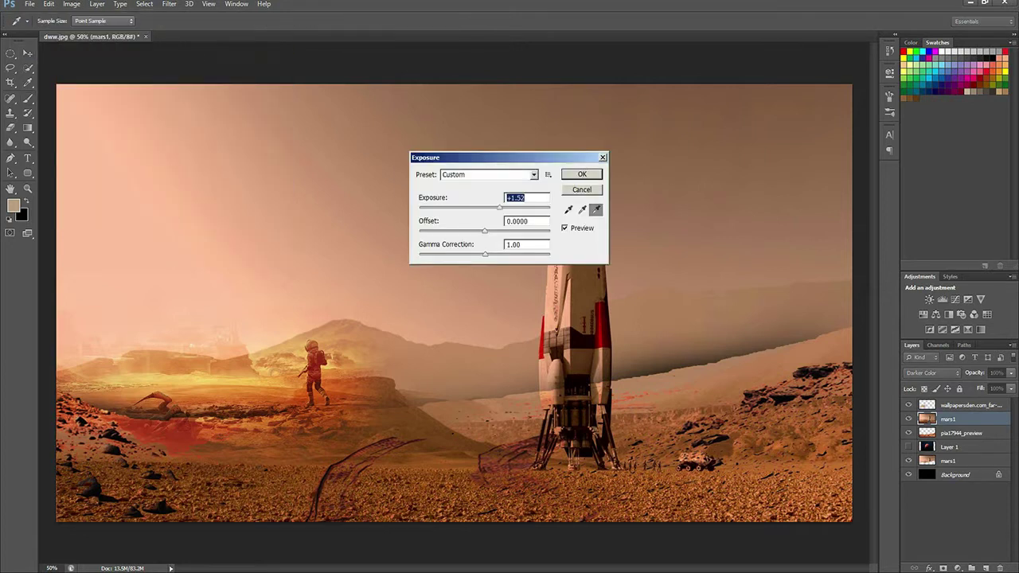
pyautogui.press('Tab')
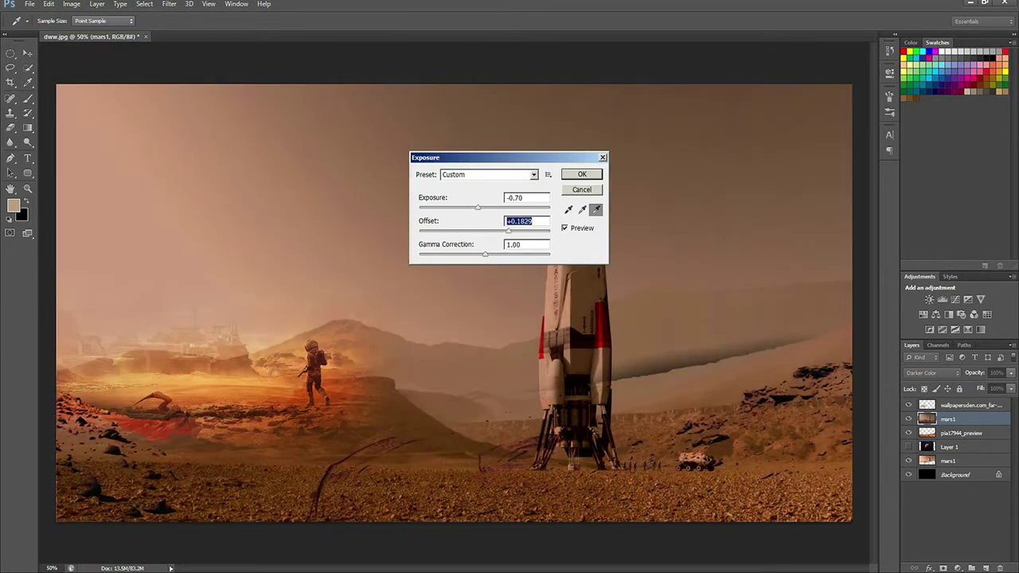
pyautogui.moveTo(484, 231); pyautogui.dragTo(472, 231)
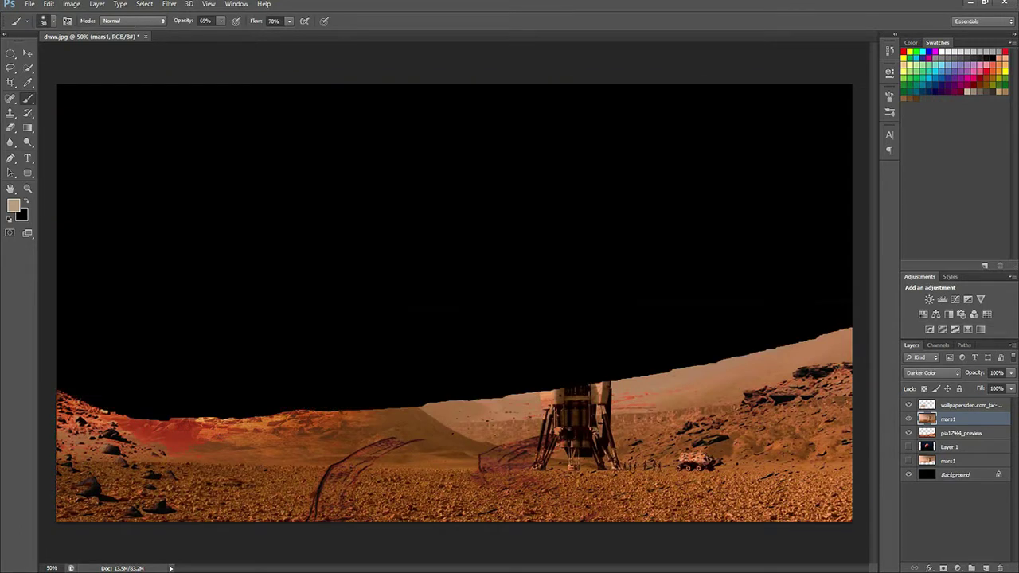
# - Try moving the upper mars1 layer left with the lower copy shown, undo the move and hide the lower copy
pyautogui.click(909, 461)
pyautogui.press('v')
pyautogui.moveTo(601, 390)
pyautogui.mouseDown()
pyautogui.moveTo(597, 239)
pyautogui.moveTo(592, 295)
pyautogui.moveTo(518, 359)
pyautogui.moveTo(296, 303)
pyautogui.mouseUp()
pyautogui.hotkey('ctrl', 'z')
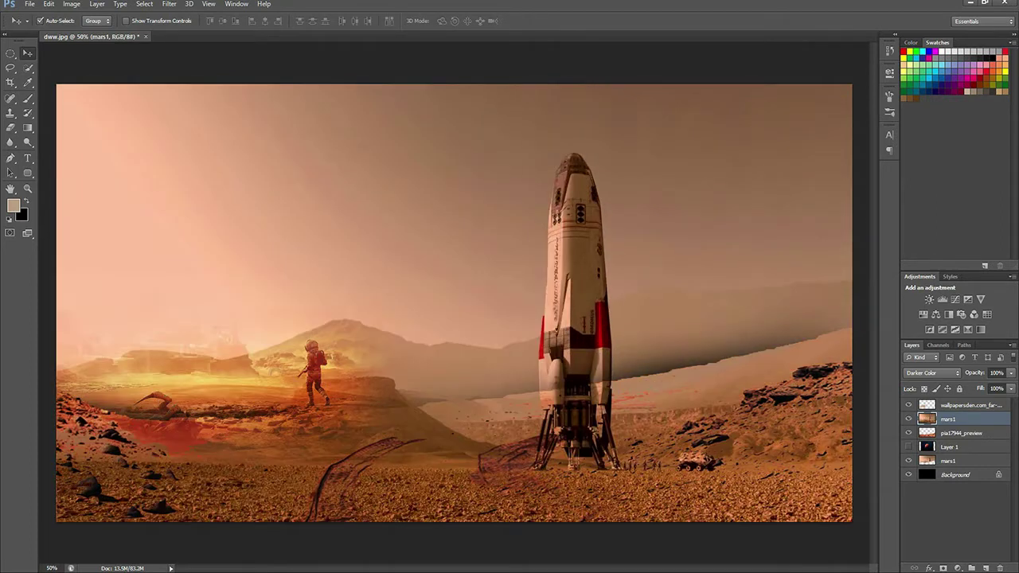
pyautogui.click(909, 461)
# - Set the upper mars1 layer's blend mode to Normal and move the astronaut image down onto the foreground
pyautogui.click(934, 373)
pyautogui.click(928, 94)
pyautogui.moveTo(287, 363); pyautogui.dragTo(283, 442)
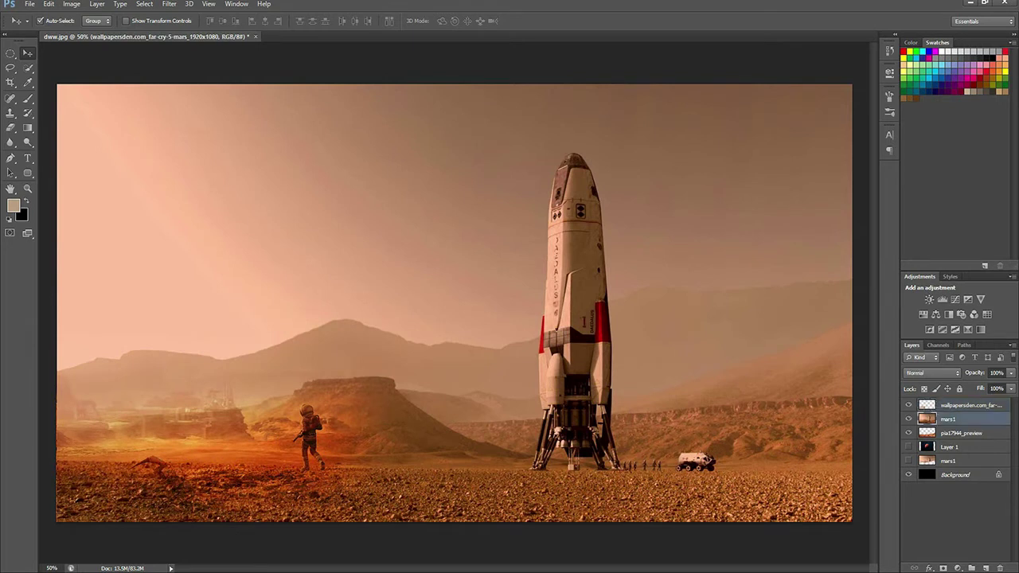
# - Lower the mars1 layer's brightness to -18 with Brightness/Contrast
pyautogui.click(71, 4)
pyautogui.click(207, 32)
pyautogui.write('-18')
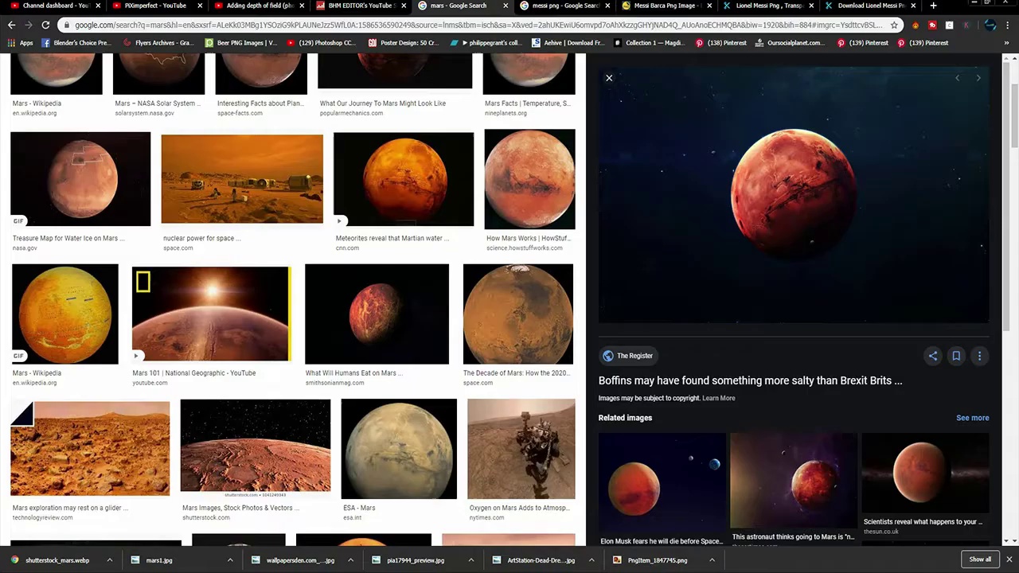
# - In Chrome's Mars image results, open the fiery planet picture titled "What Will Humans Eat on Mars" for use in the composition
pyautogui.scroll(2, 295, 319)
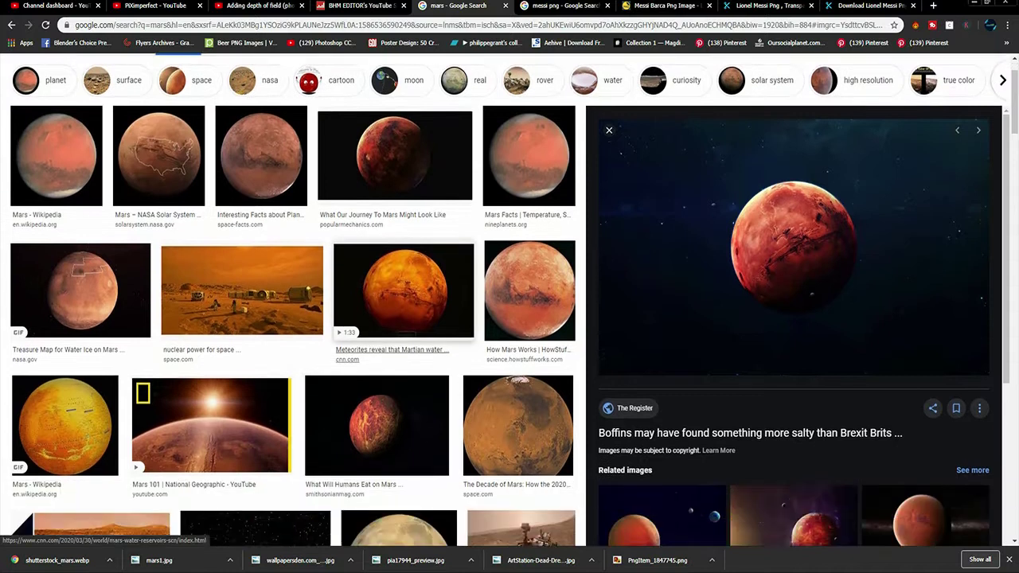
pyautogui.click(377, 370)
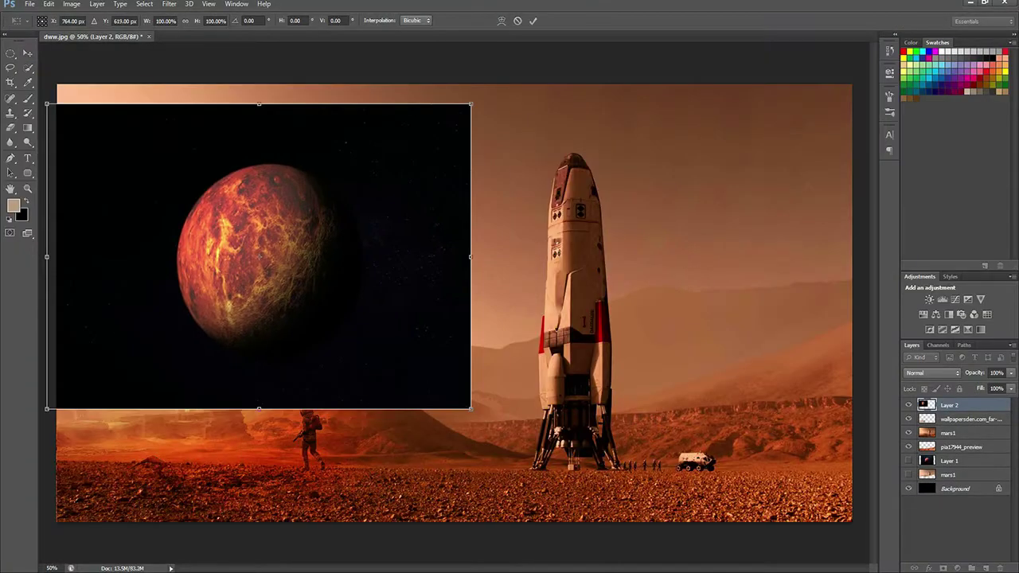
# - Blend the pasted fiery planet image with Overlay, enlarged over the sky and placed above the mountains
pyautogui.click(932, 373)
pyautogui.hotkey('shift', '-')
pyautogui.hotkey('shift', '-')
pyautogui.hotkey('shift', '-')
pyautogui.hotkey('shift', '-')
pyautogui.hotkey('shift', '-')
pyautogui.hotkey('shift', '-')
pyautogui.hotkey('shift', '-')
pyautogui.hotkey('shift', '-')
pyautogui.hotkey('shift', '-')
pyautogui.hotkey('shift', '-')
pyautogui.hotkey('shift', '-')
pyautogui.hotkey('shift', '-')
pyautogui.hotkey('shift', '-')
pyautogui.hotkey('shift', '-')
pyautogui.hotkey('shift', '-')
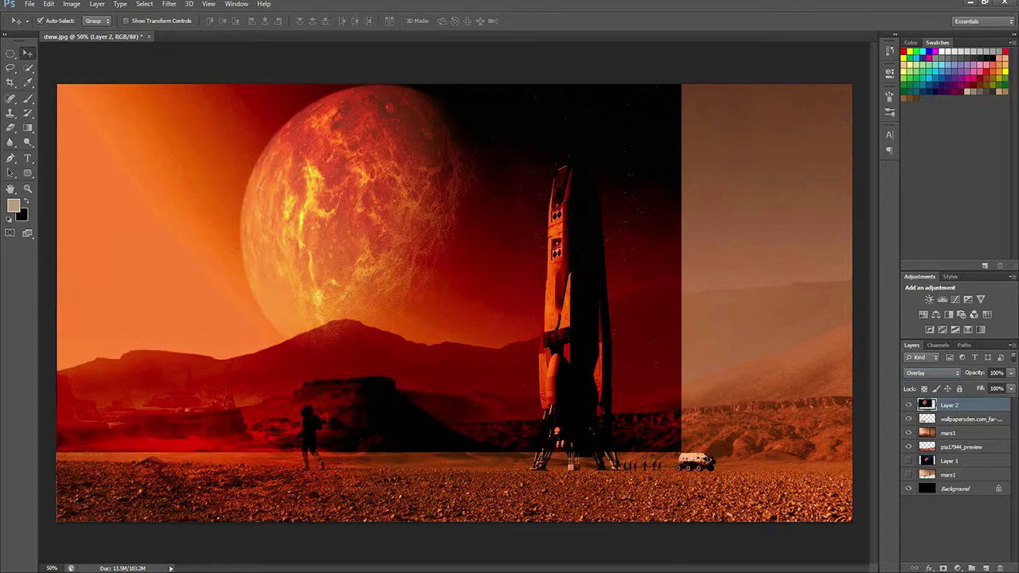
pyautogui.moveTo(389, 192); pyautogui.dragTo(391, 199)
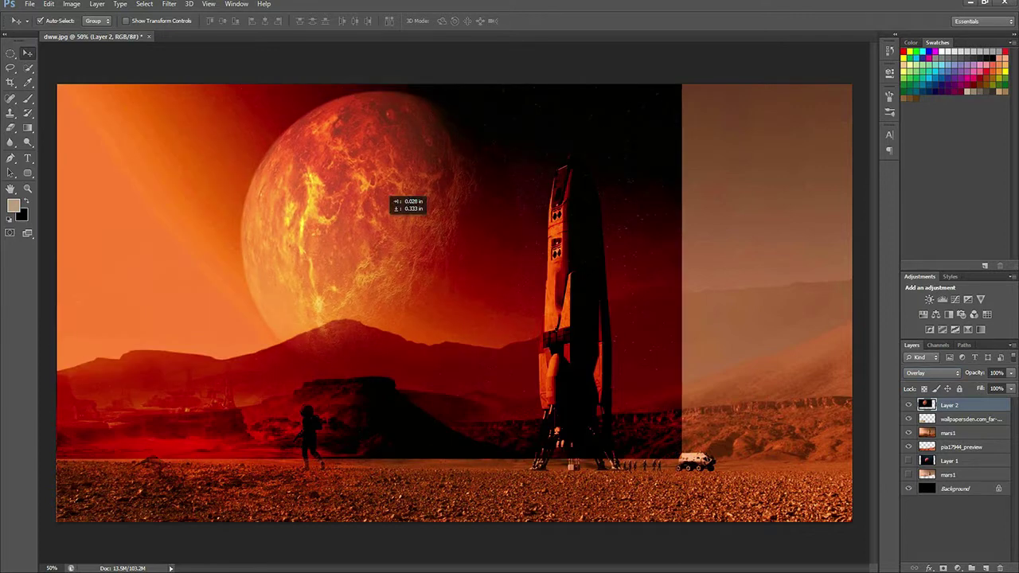
# - Select the uncovered strip at the planet layer's right side and fill it to match the dark red sky
pyautogui.moveTo(744, 467); pyautogui.dragTo(743, 468)
pyautogui.hotkey('shift', 'BackSpace')
pyautogui.press('Return')
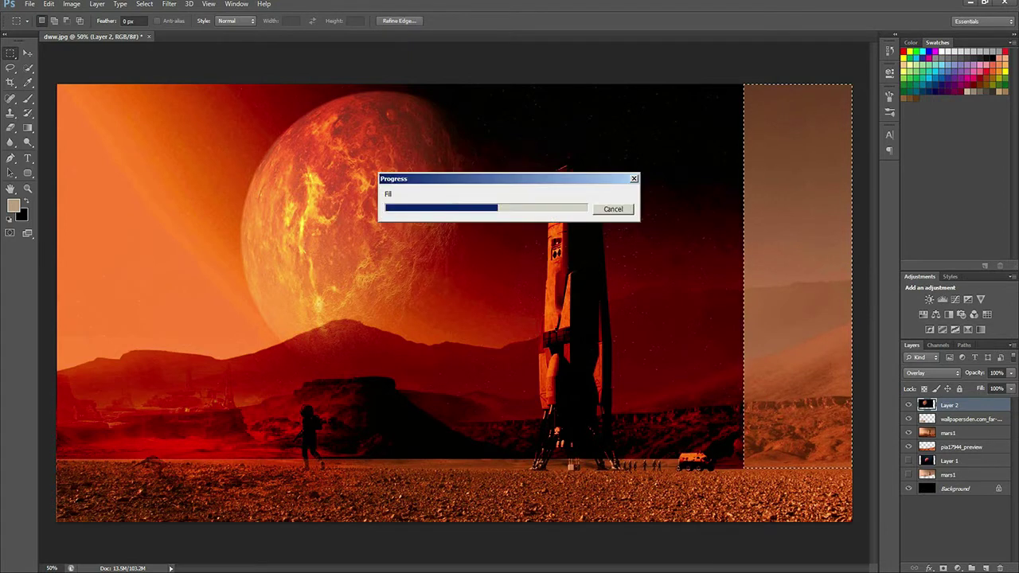
# - Fill the uncovered ground strip along the planet layer's lower edge and select the remaining seam at the horizon
pyautogui.moveTo(360, 523); pyautogui.dragTo(57, 523)
pyautogui.hotkey('shift', 'F5')
pyautogui.press('Return')
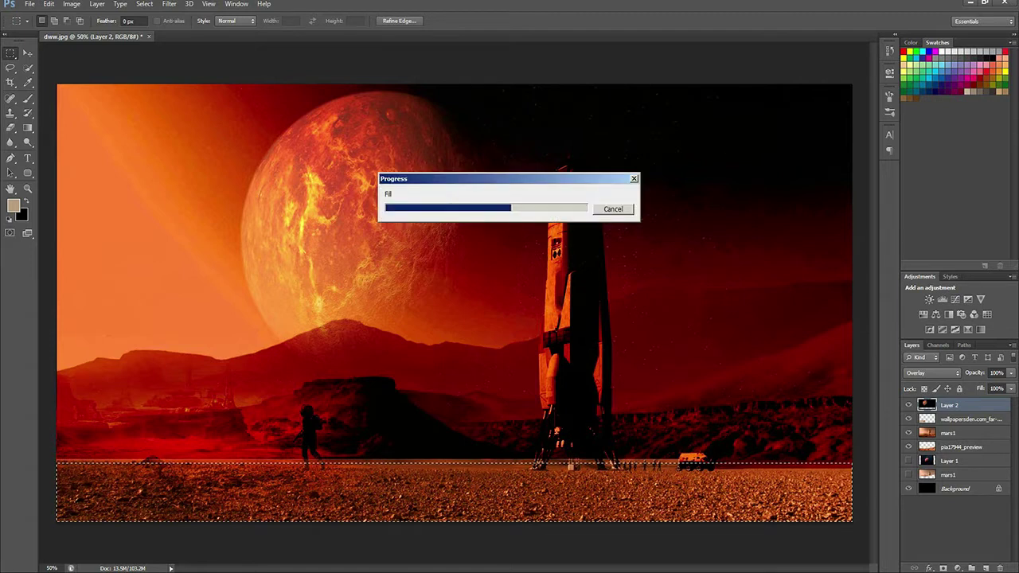
pyautogui.moveTo(711, 452); pyautogui.dragTo(570, 460)
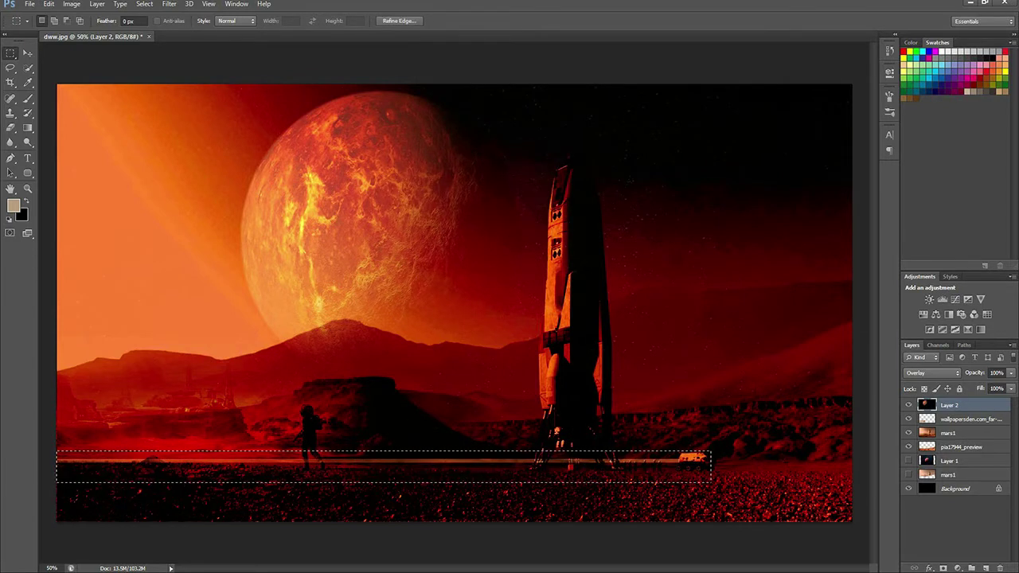
# - Raise the planet layer's exposure to +1.19
pyautogui.click(71, 4)
pyautogui.moveTo(84, 30)
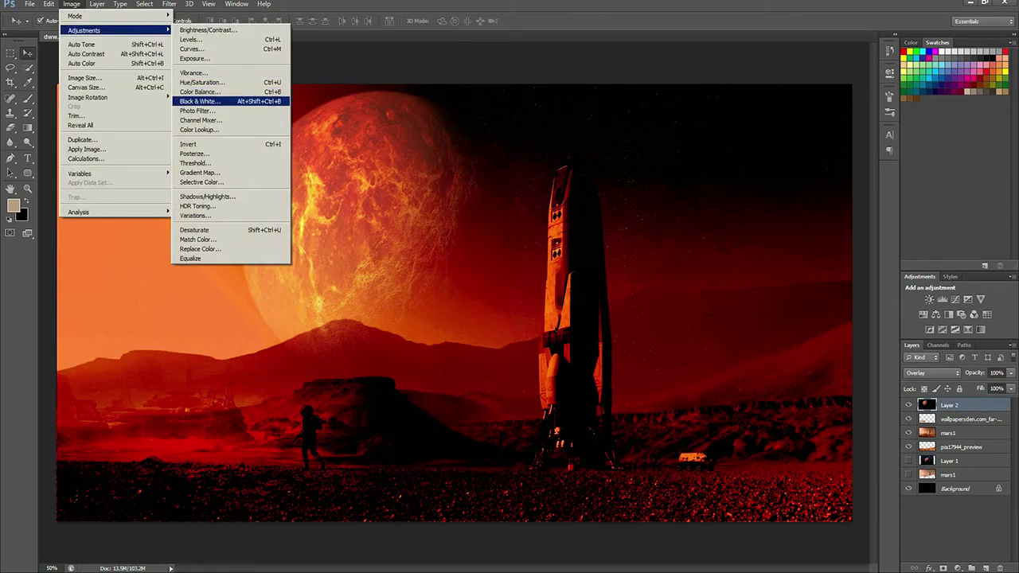
pyautogui.click(194, 58)
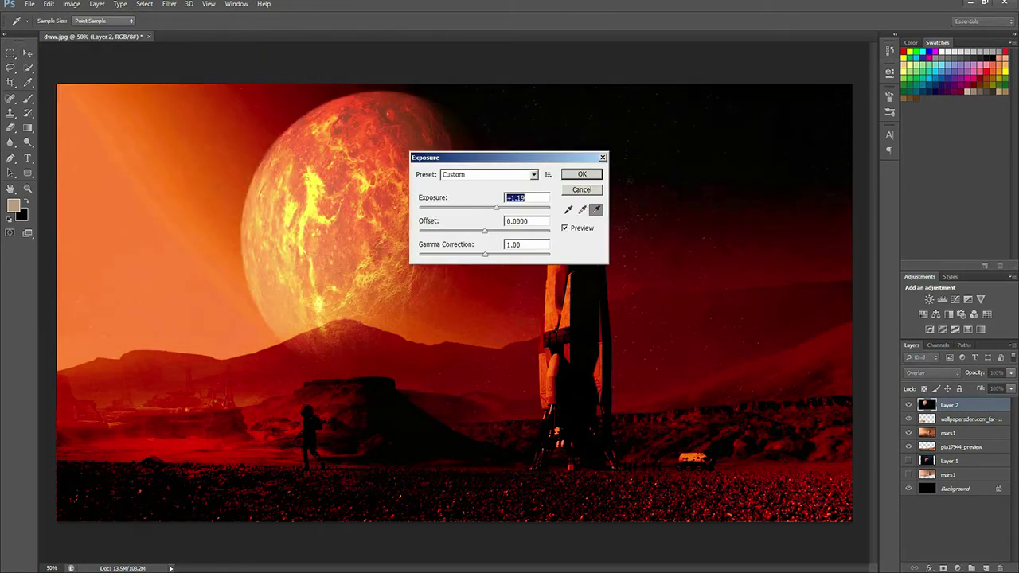
pyautogui.press('Return')
# - Try a small shift of the planet layer and undo it
pyautogui.press('v')
pyautogui.moveTo(335, 380)
pyautogui.mouseDown()
pyautogui.moveTo(351, 374)
pyautogui.moveTo(287, 382)
pyautogui.moveTo(342, 371)
pyautogui.mouseUp()
pyautogui.hotkey('ctrl', 'alt', 'z')
pyautogui.hotkey('ctrl', 'alt', 'z')
pyautogui.hotkey('ctrl', 'shift', 'z')
pyautogui.hotkey('ctrl', 'alt', 'z')
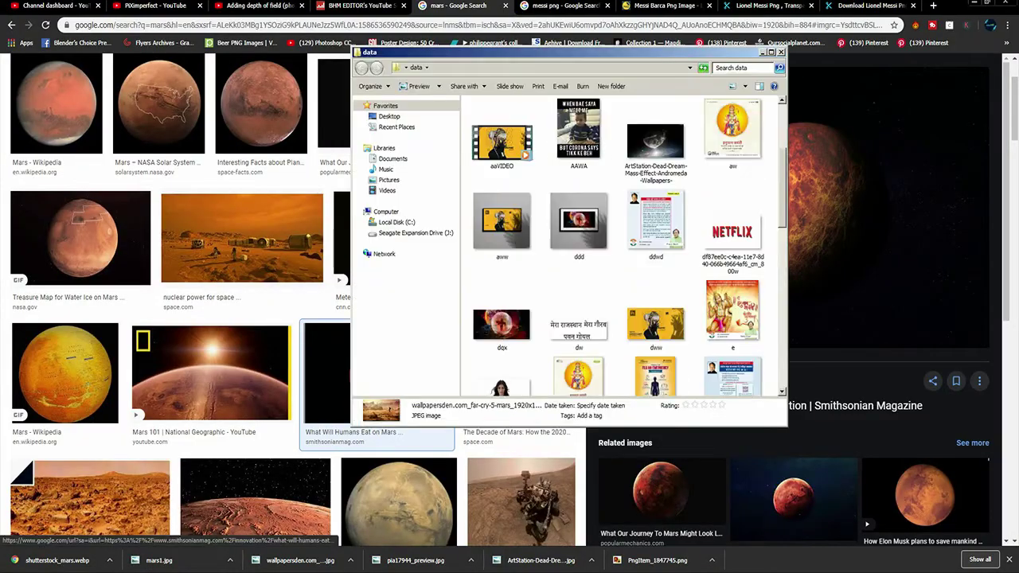
# - Place the footballer cutout PngItem_1847745 from the data folder, enlarge it and stand it on the ground beside the rocket
pyautogui.scroll(-5, 614, 239)
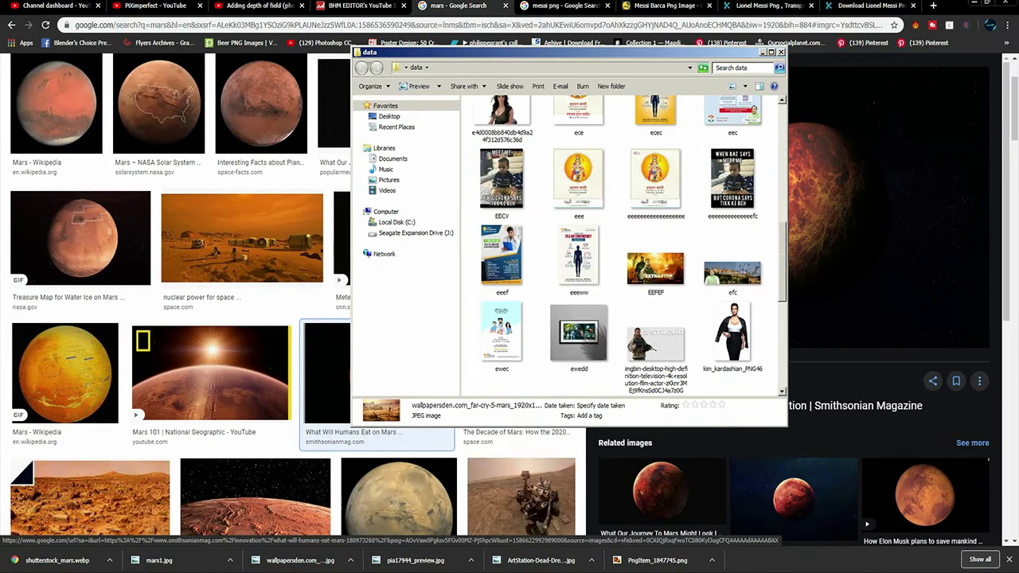
pyautogui.scroll(-3, 613, 239)
pyautogui.click(733, 259)
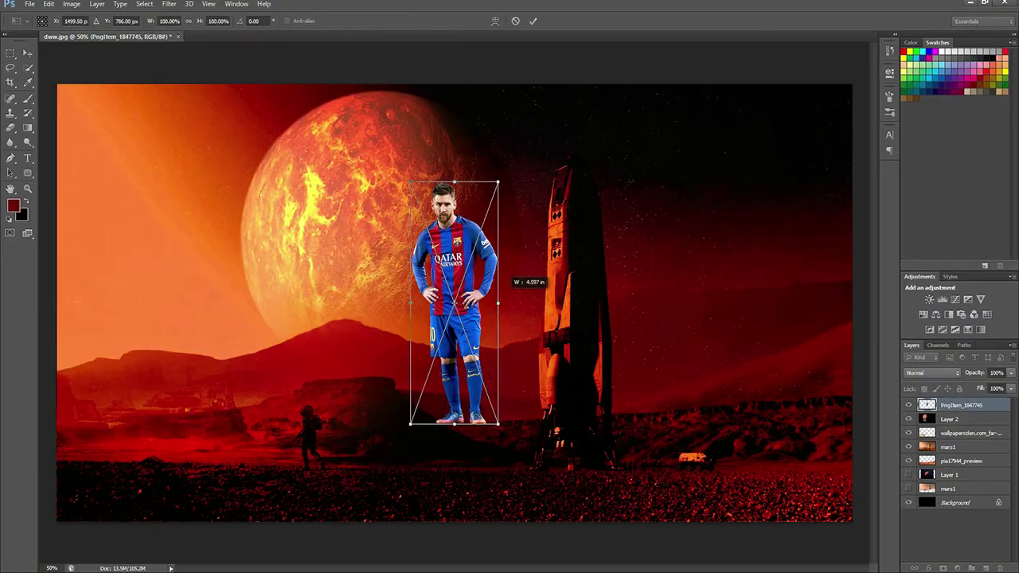
pyautogui.moveTo(454, 423); pyautogui.dragTo(466, 478)
pyautogui.moveTo(498, 183); pyautogui.dragTo(522, 181)
pyautogui.press('Return')
pyautogui.moveTo(474, 253); pyautogui.dragTo(468, 254)
# - Try stacking the footballer layer beneath the planet and Far Cry layers
pyautogui.hotkey('ctrl', '[')
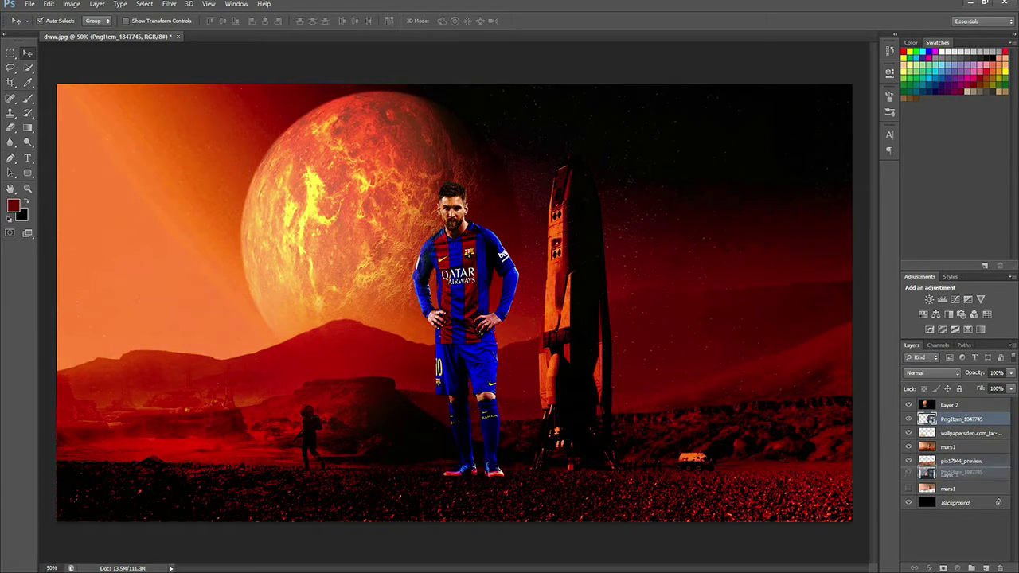
pyautogui.moveTo(955, 472); pyautogui.dragTo(955, 468)
pyautogui.hotkey('ctrl', ']')
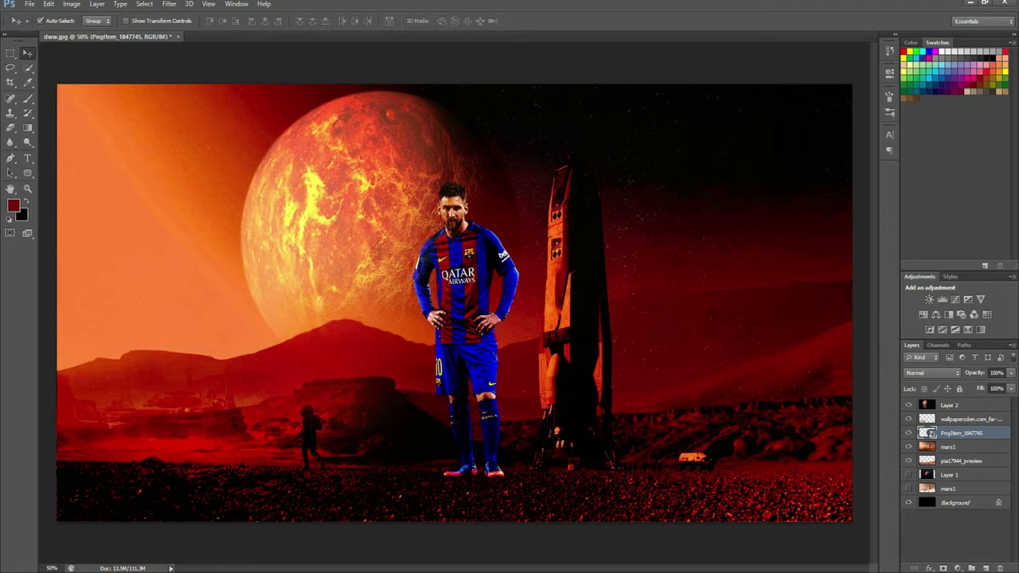
# - Move the footballer to the right of the rocket and raise its layer to the top of the stack
pyautogui.hotkey('ctrl', 't')
pyautogui.moveTo(477, 303); pyautogui.dragTo(649, 295)
pyautogui.press('Return')
pyautogui.hotkey('ctrl', ']')
pyautogui.hotkey('ctrl', ']')
# - Try several blend modes on the footballer layer
pyautogui.click(934, 373)
pyautogui.click(923, 273)
pyautogui.press('Up')
pyautogui.press('Up')
pyautogui.press('Up')
pyautogui.press('Up')
pyautogui.press('Up')
# - Scale the footballer down and position it on the ground to the right of the rocket
pyautogui.moveTo(668, 241); pyautogui.dragTo(298, 315)
pyautogui.hotkey('ctrl', 't')
pyautogui.moveTo(319, 239); pyautogui.dragTo(335, 319)
pyautogui.press('Return')
pyautogui.moveTo(275, 231); pyautogui.dragTo(725, 295)
# - Set the footballer layer's blend mode to Hard Mix
pyautogui.click(931, 373)
pyautogui.press('Up')
pyautogui.press('Up')
pyautogui.press('Up')
pyautogui.press('Up')
pyautogui.press('Up')
pyautogui.press('Up')
pyautogui.press('Up')
pyautogui.press('Up')
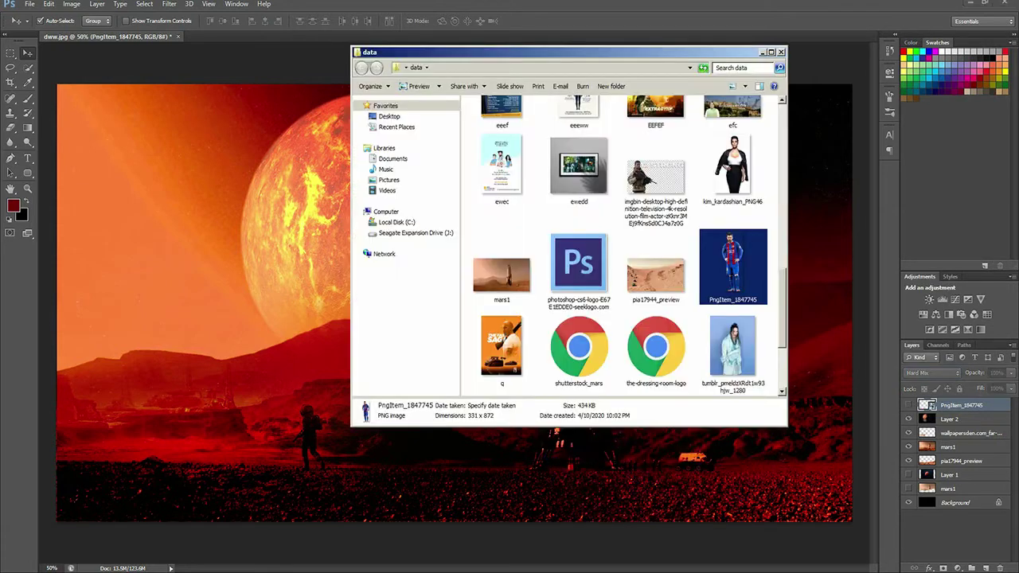
# - Place the 7-73645_lionel-messi-png cutout from the data folder as a new layer in front of the planet and rocket
pyautogui.scroll(-2, 729, 296)
pyautogui.scroll(10, 685, 295)
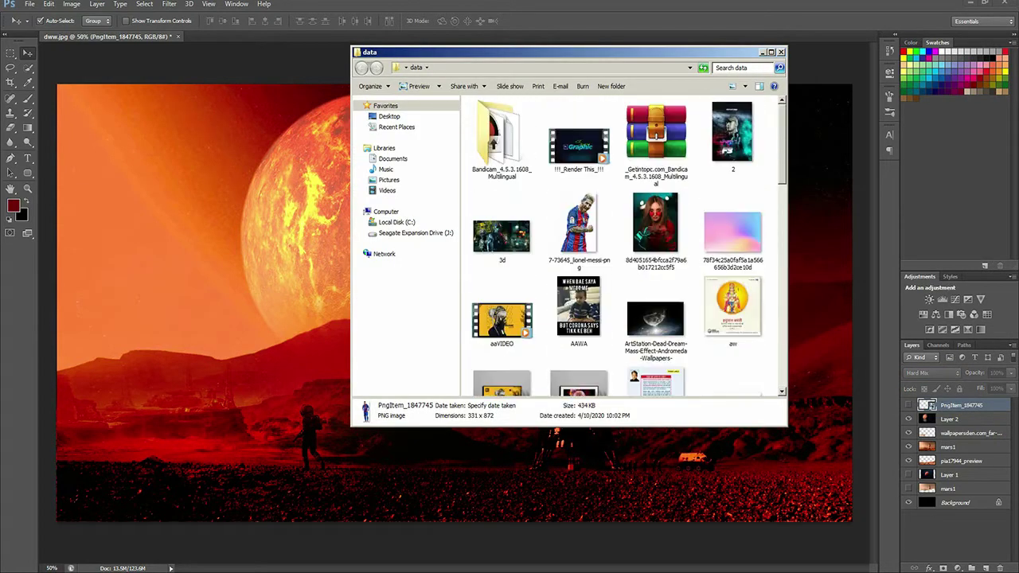
pyautogui.moveTo(579, 227); pyautogui.dragTo(464, 353)
pyautogui.press('Return')
pyautogui.moveTo(528, 191); pyautogui.dragTo(526, 199)
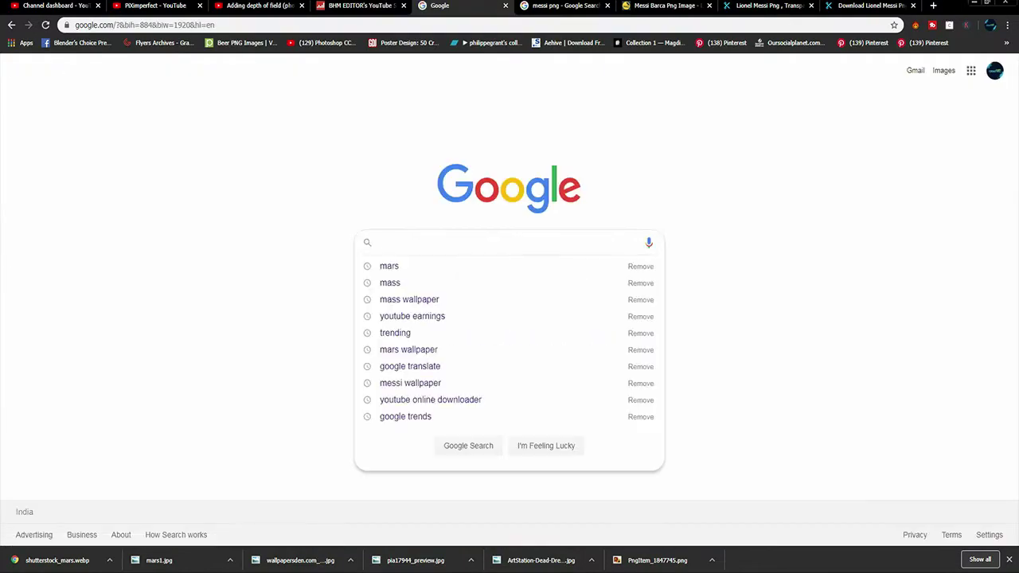
# - Switch to the browser and search Google Images for "astronaut costume"
pyautogui.write('astronaut')
pyautogui.press('Return')
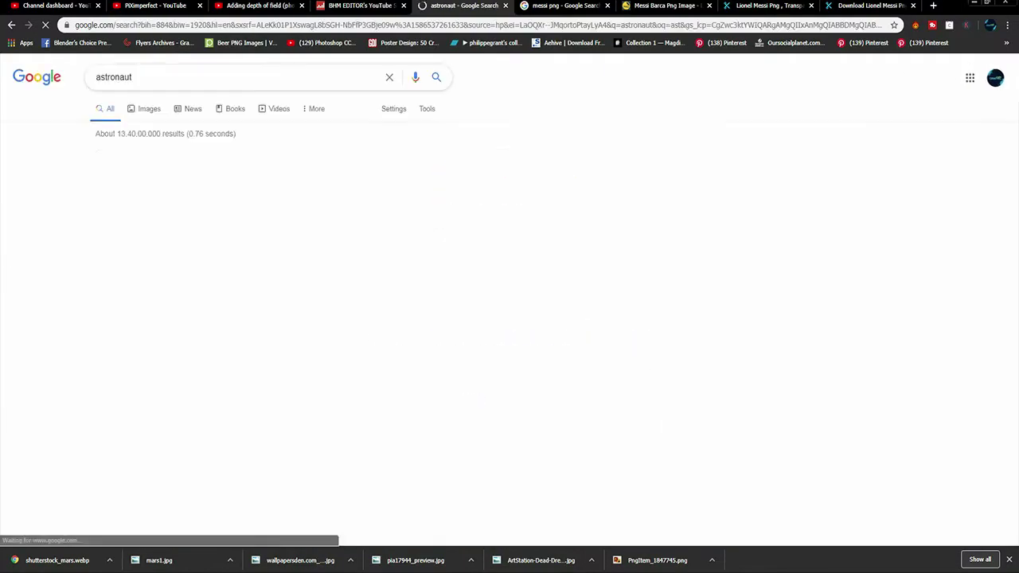
pyautogui.write('costume')
pyautogui.press('Return')
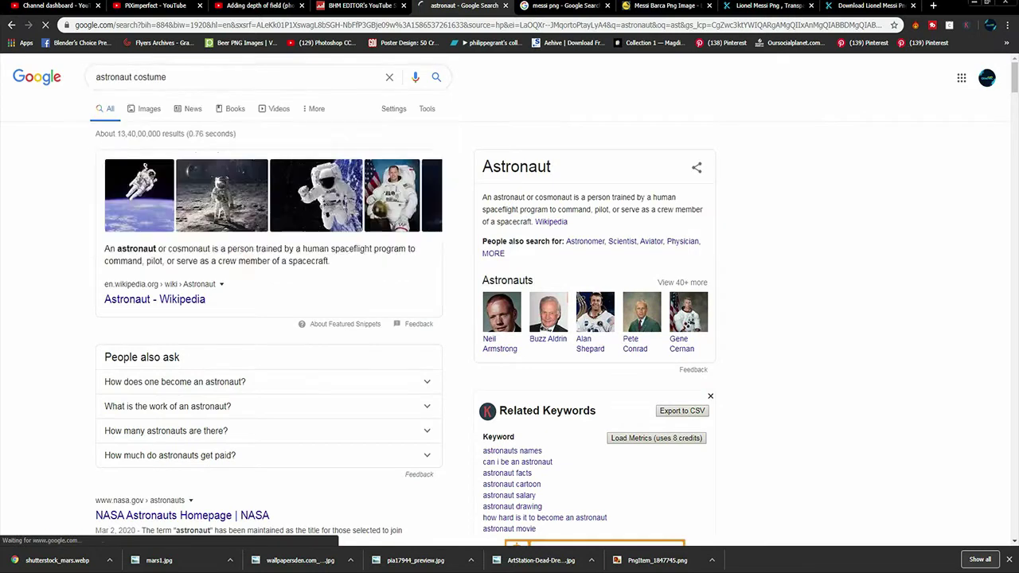
pyautogui.click(142, 102)
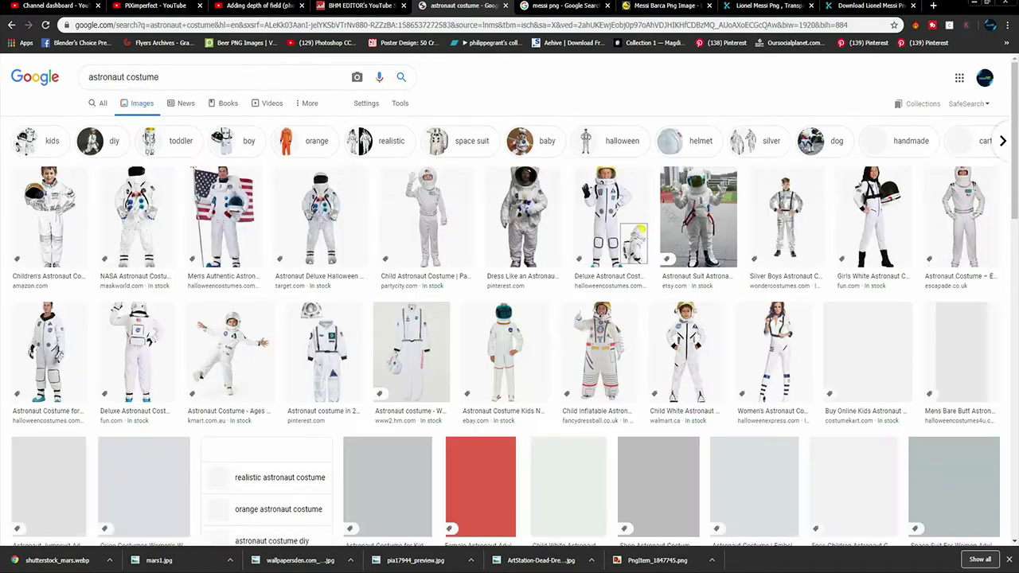
# - Change the image search to "astronaut helmet png"
pyautogui.click(504, 351)
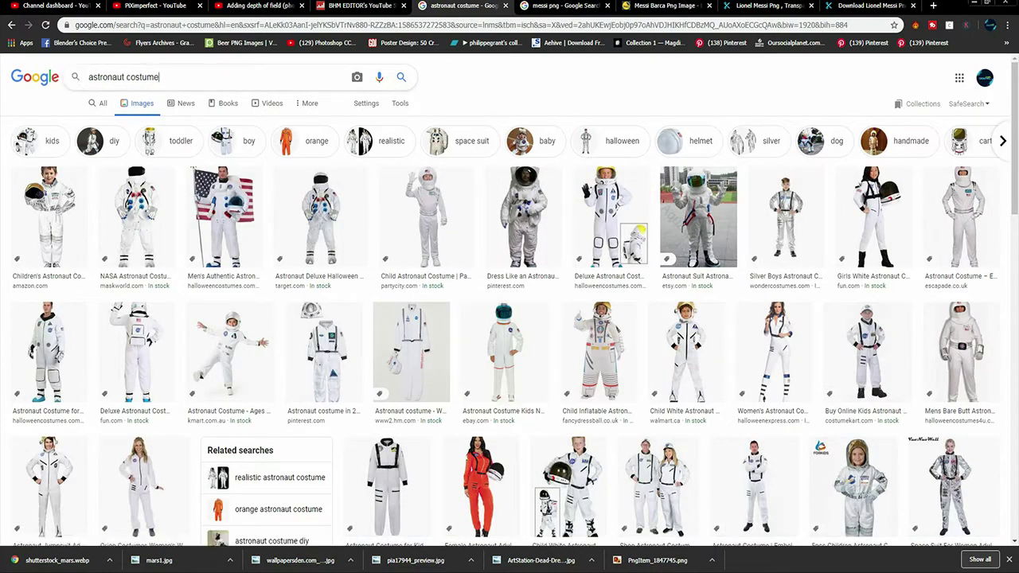
pyautogui.press('BackSpace')
pyautogui.press('BackSpace')
pyautogui.press('BackSpace')
pyautogui.press('BackSpace')
pyautogui.press('BackSpace')
pyautogui.write('helmet png')
pyautogui.press('Return')
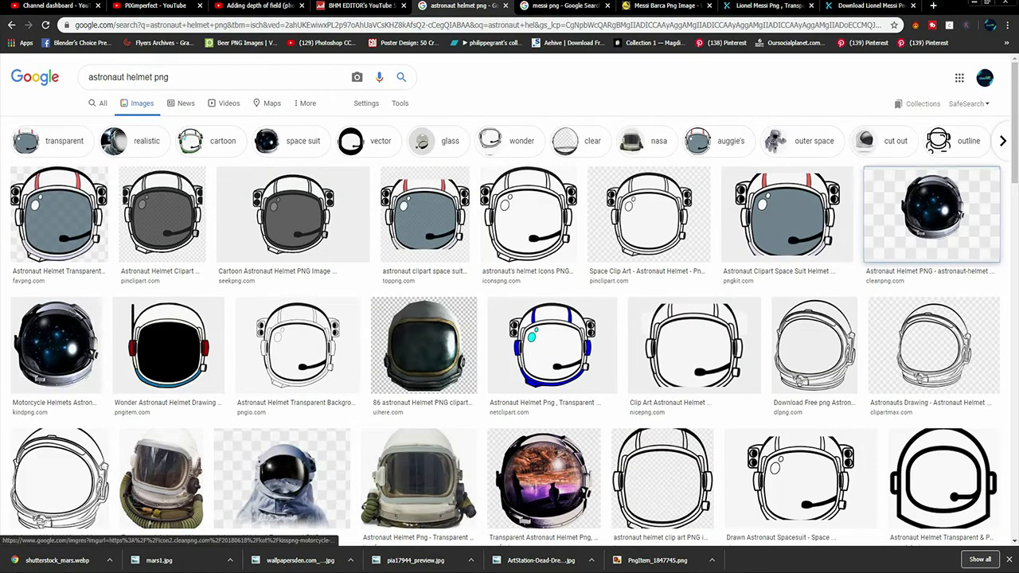
# - Preview several helmet results and their related images to compare designs and viewing angles for the footballer's head
pyautogui.click(932, 213)
pyautogui.click(933, 329)
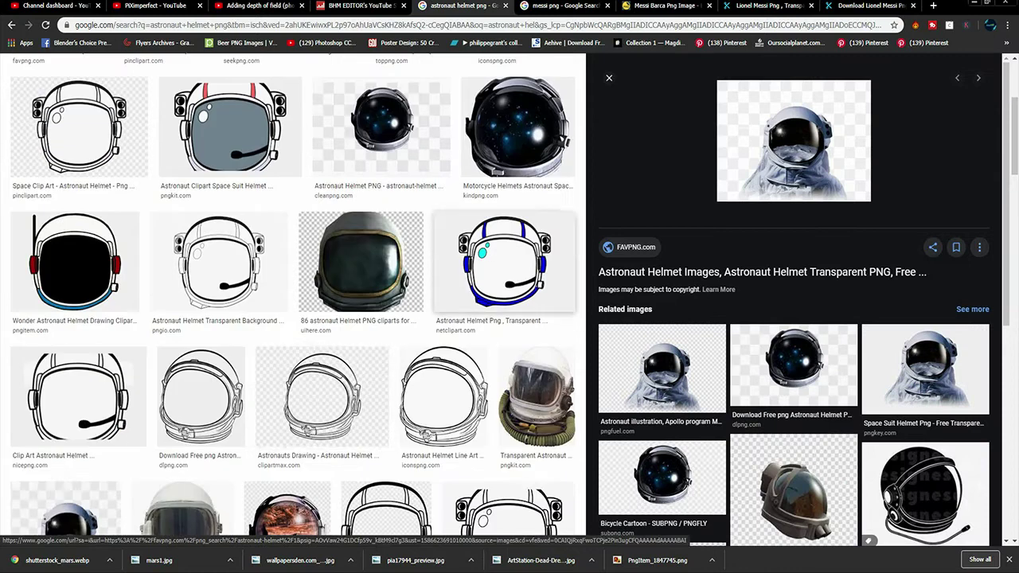
pyautogui.click(361, 370)
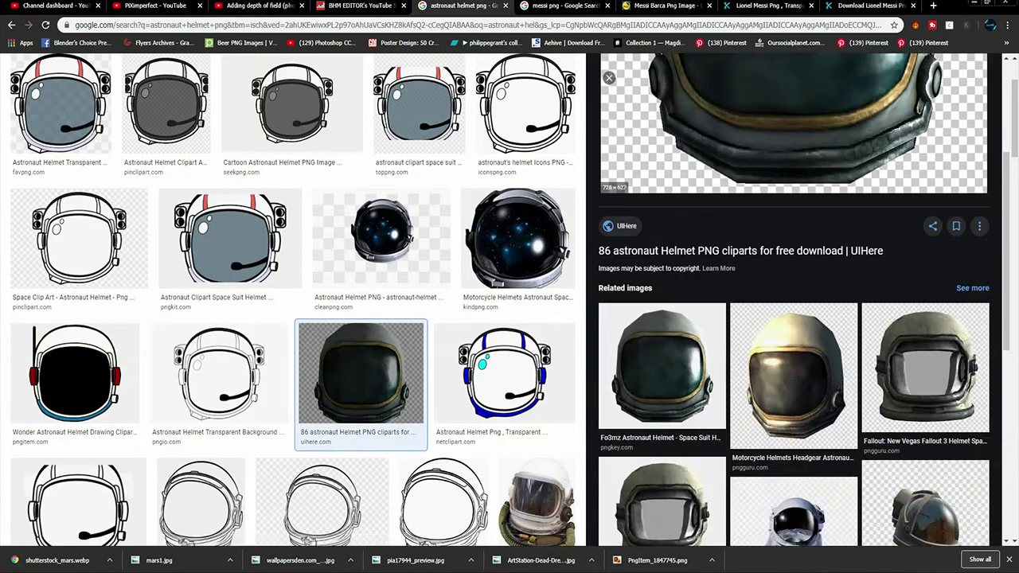
pyautogui.scroll(-4, 793, 319)
pyautogui.click(794, 315)
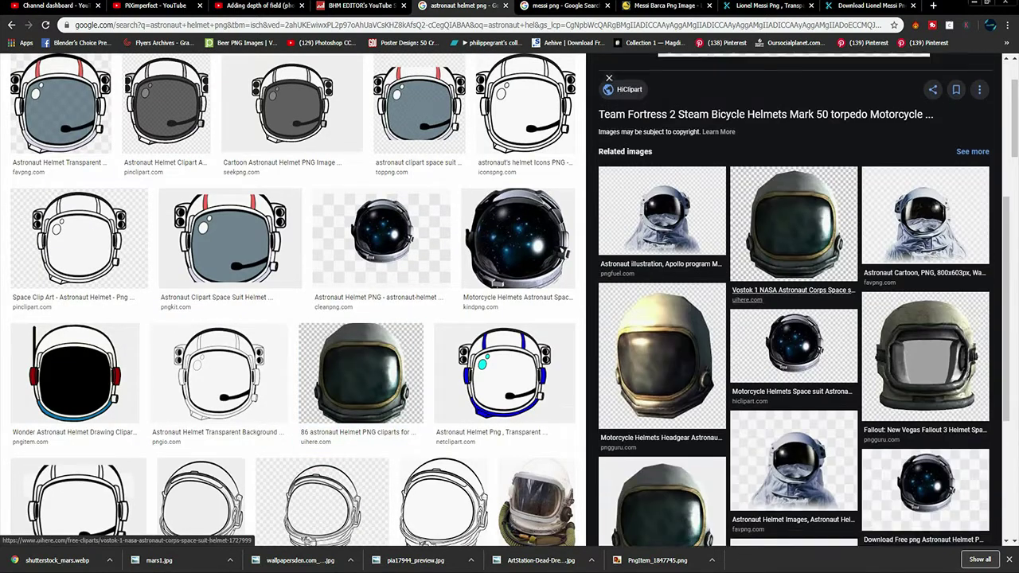
pyautogui.click(794, 343)
pyautogui.scroll(-10, 794, 342)
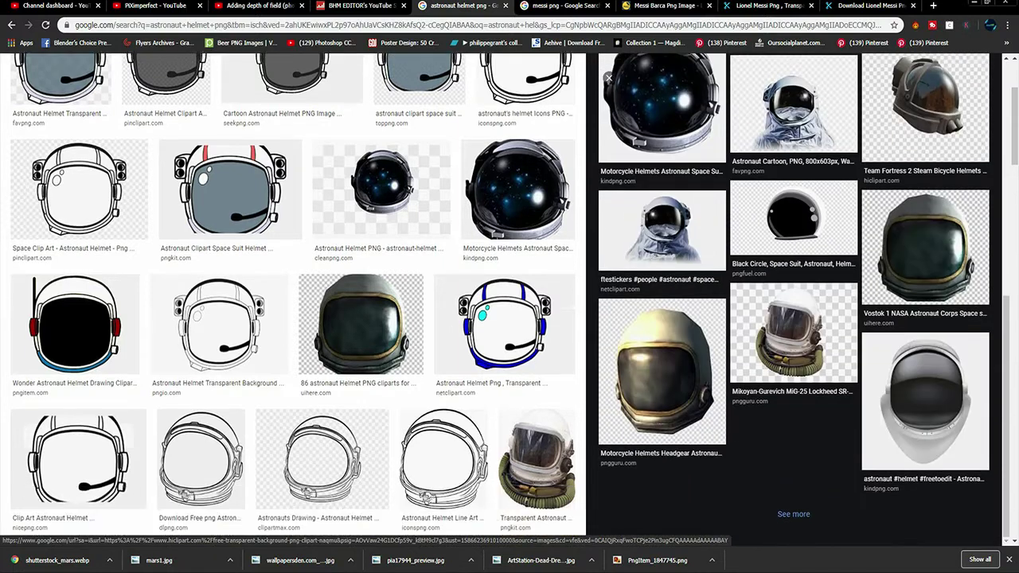
pyautogui.click(925, 111)
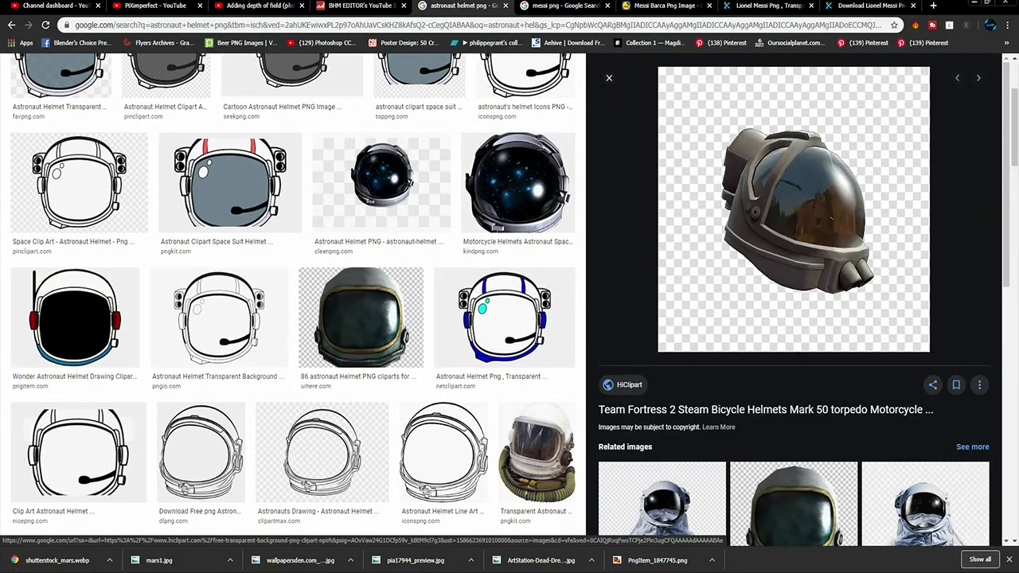
# - Open the HiClipart page of the starry-visor astronaut helmet in a new tab and download its transparent PNG
pyautogui.scroll(-5, 794, 319)
pyautogui.click(794, 478)
pyautogui.rightClick(693, 131)
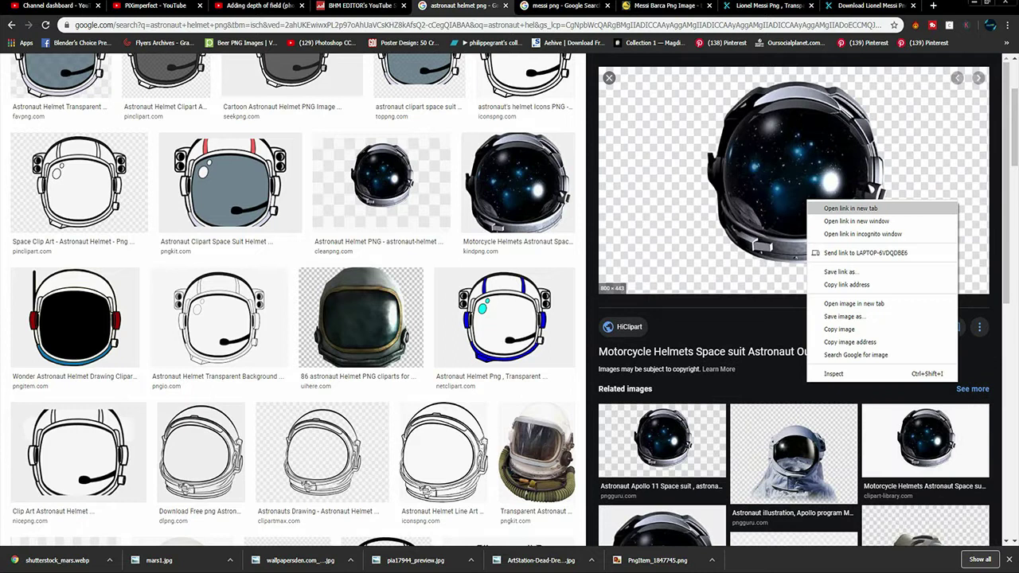
pyautogui.click(717, 142)
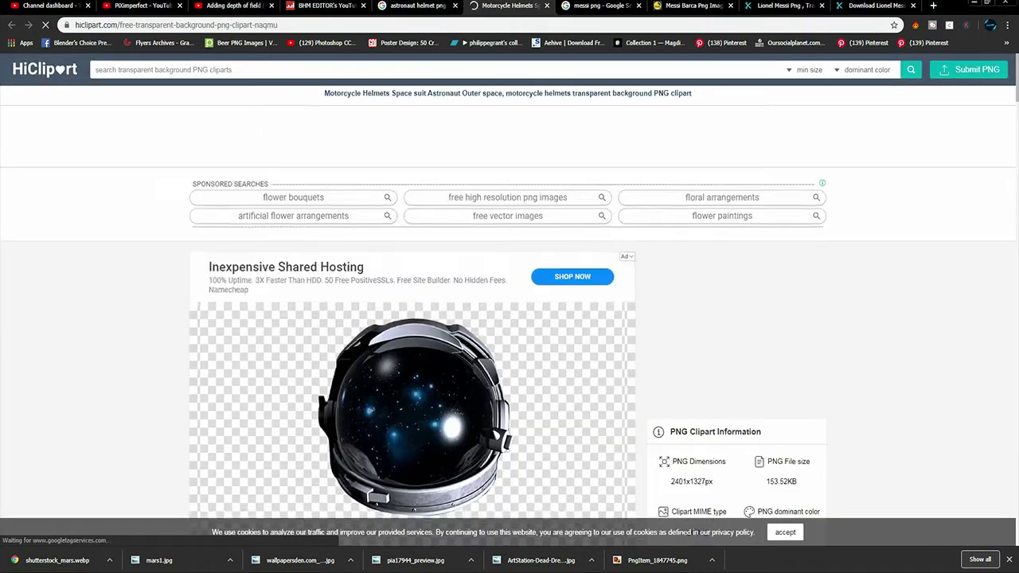
pyautogui.scroll(-3, 510, 319)
pyautogui.click(736, 349)
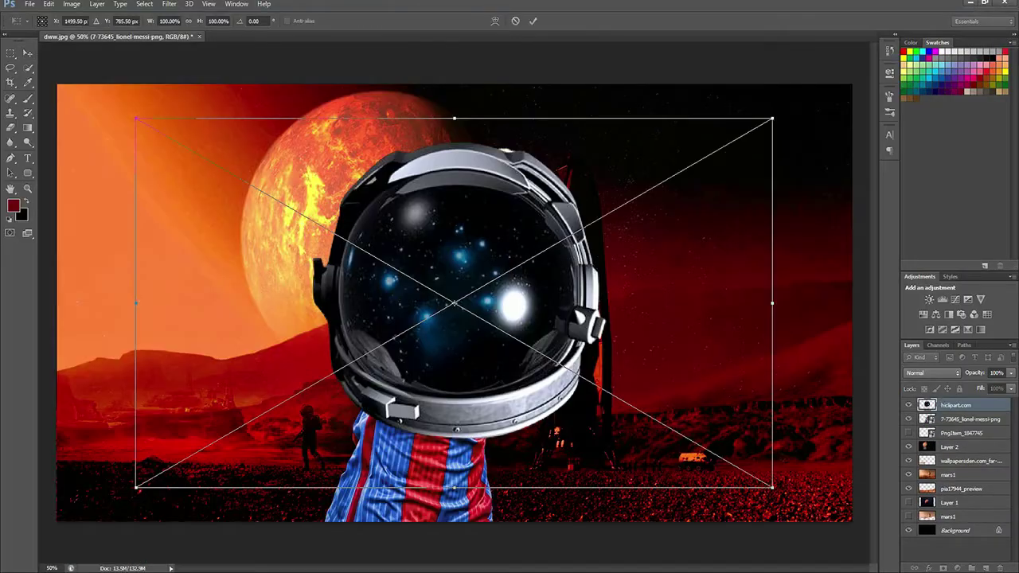
# - Scale the placed helmet down to about 55% width, mirror it horizontally and tilt it over the footballer's head
pyautogui.moveTo(772, 119); pyautogui.dragTo(398, 244)
pyautogui.moveTo(319, 343); pyautogui.dragTo(494, 230)
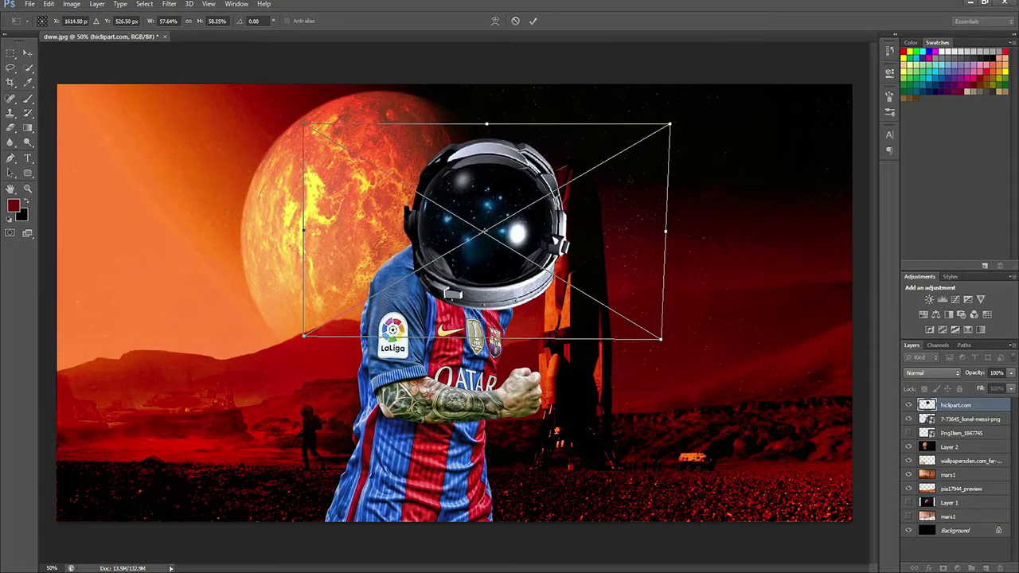
pyautogui.moveTo(692, 131); pyautogui.dragTo(732, 115)
pyautogui.moveTo(664, 250); pyautogui.dragTo(624, 344)
# - Try to warp the side of the helmet nearest the rocket inward
pyautogui.rightClick(517, 227)
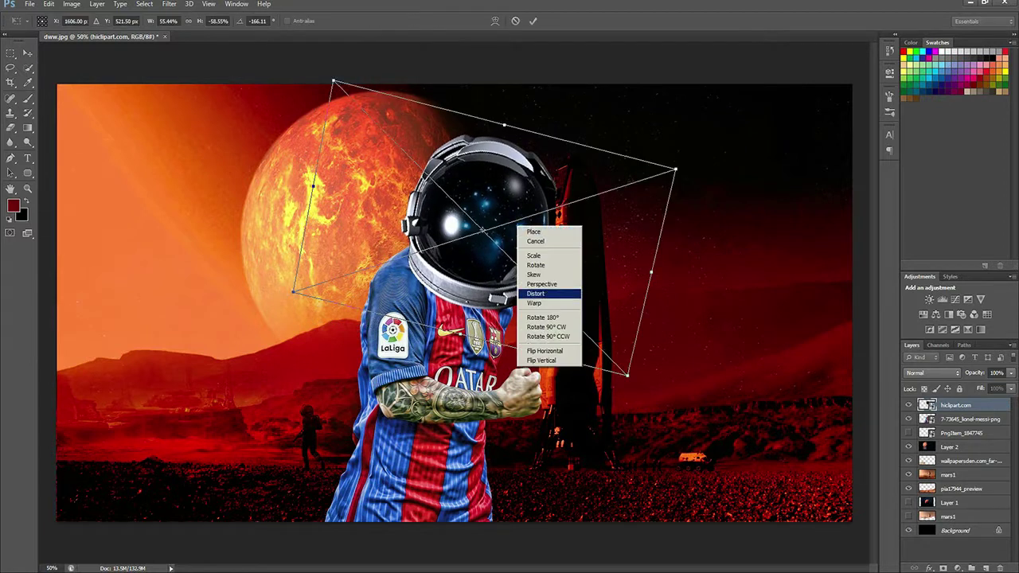
pyautogui.click(533, 303)
pyautogui.moveTo(661, 217); pyautogui.dragTo(642, 215)
pyautogui.moveTo(625, 312); pyautogui.dragTo(597, 288)
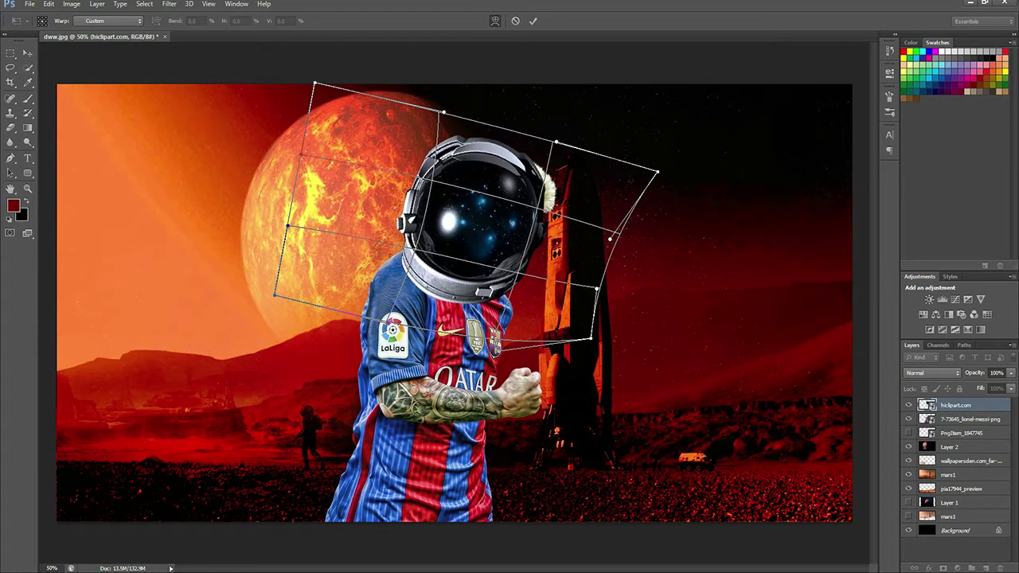
pyautogui.click(28, 53)
pyautogui.click(580, 212)
# - Transform the helmet again, adjusting its corners and shifting it slightly to fit the footballer's head
pyautogui.hotkey('ctrl', 't')
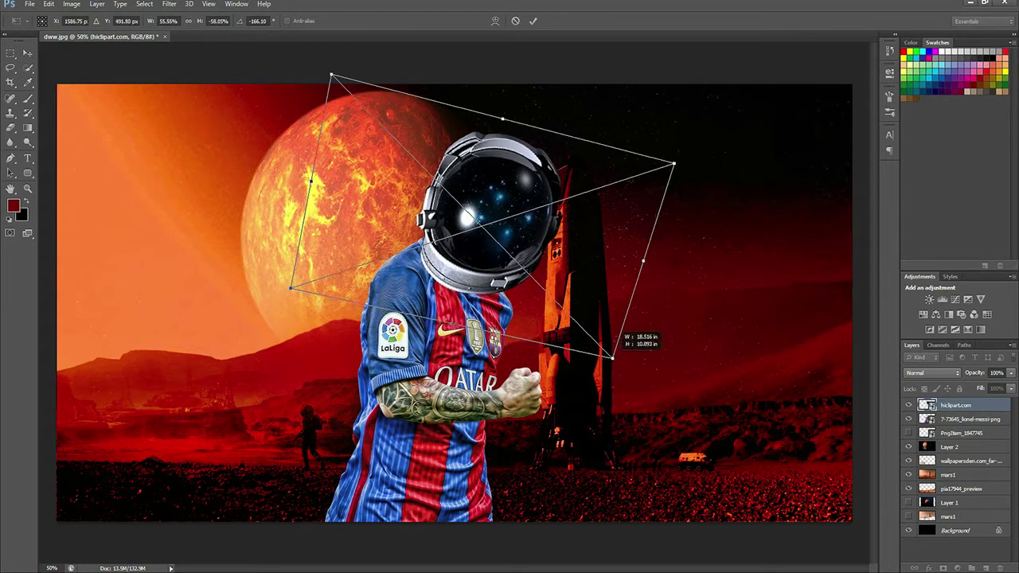
pyautogui.moveTo(308, 244); pyautogui.dragTo(315, 239)
pyautogui.moveTo(685, 159); pyautogui.dragTo(674, 151)
pyautogui.moveTo(652, 258); pyautogui.dragTo(643, 245)
pyautogui.moveTo(580, 219); pyautogui.dragTo(571, 206)
pyautogui.press('Return')
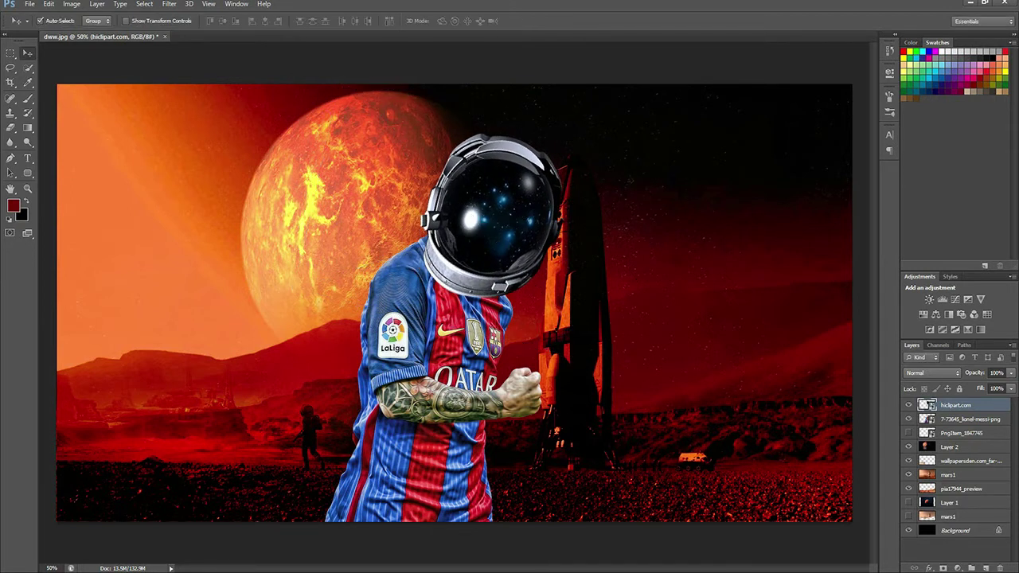
# - Rotate the helmet to about -160° over the head and set its layer opacity to 63%
pyautogui.hotkey('ctrl', '+')
pyautogui.scroll(2, 454, 303)
pyautogui.hotkey('ctrl', 't')
pyautogui.moveTo(765, 398); pyautogui.dragTo(769, 434)
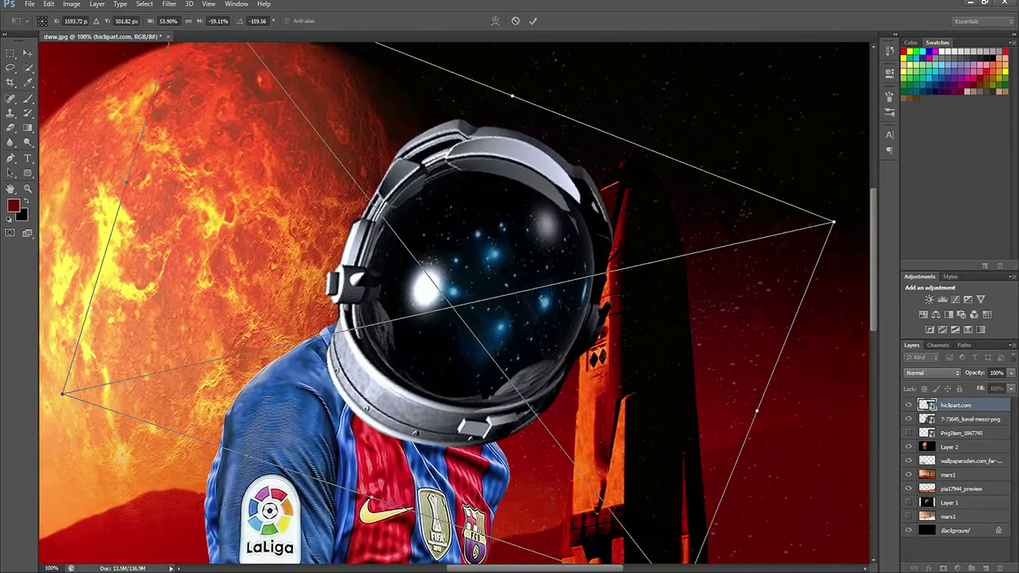
pyautogui.press('Return')
pyautogui.press('6')
pyautogui.press('3')
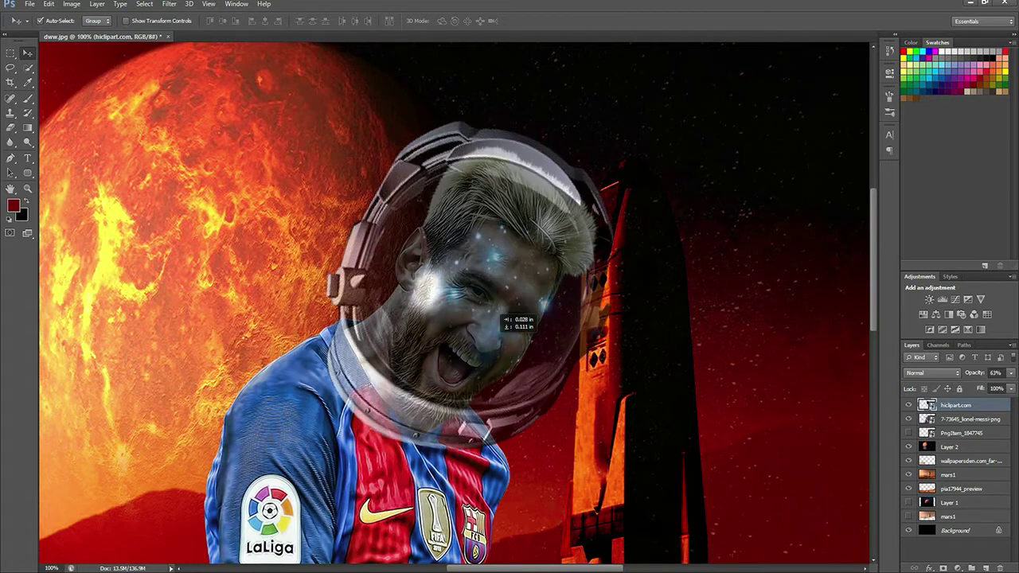
# - Shrink and align the helmet around the footballer's head, and set the helmet layer's opacity to 90%
pyautogui.hotkey('ctrl', 't')
pyautogui.moveTo(693, 294); pyautogui.dragTo(686, 328)
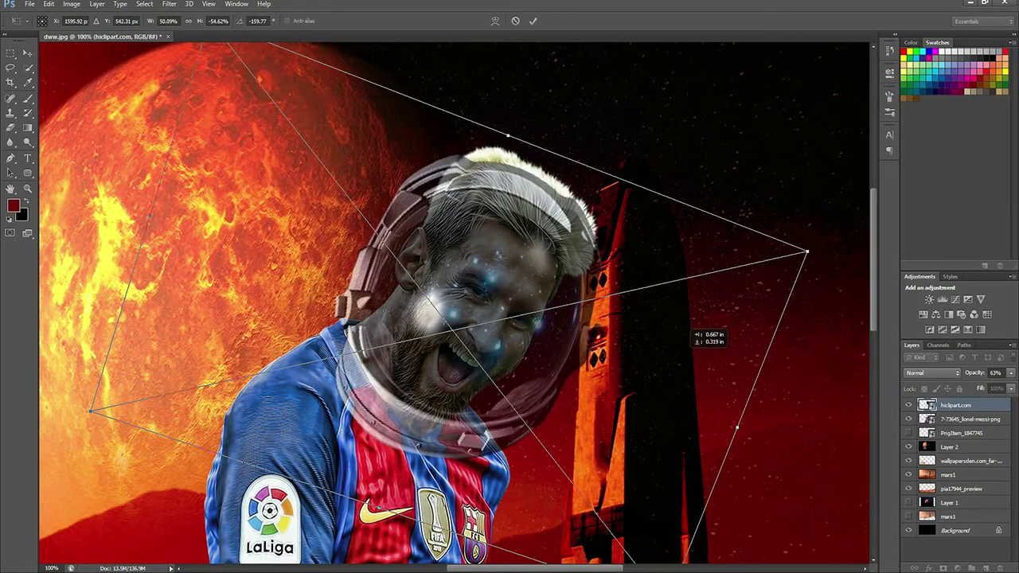
pyautogui.press('Return')
pyautogui.hotkey('alt', '[')
pyautogui.hotkey('alt', '[')
pyautogui.hotkey('alt', '[')
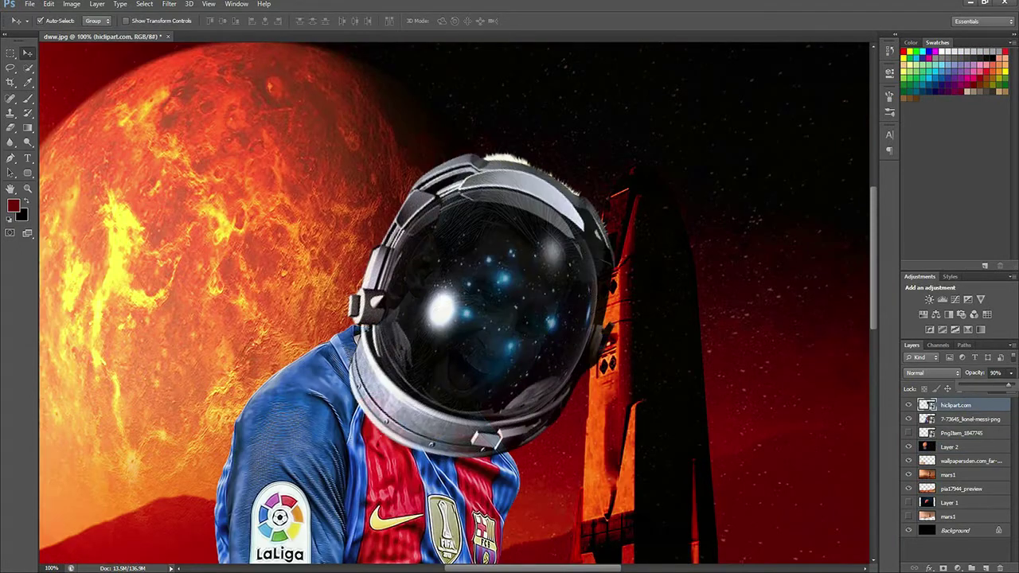
# - Erase the middle of the helmet's visor with a soft eraser to reveal the footballer's face and beard
pyautogui.press('e')
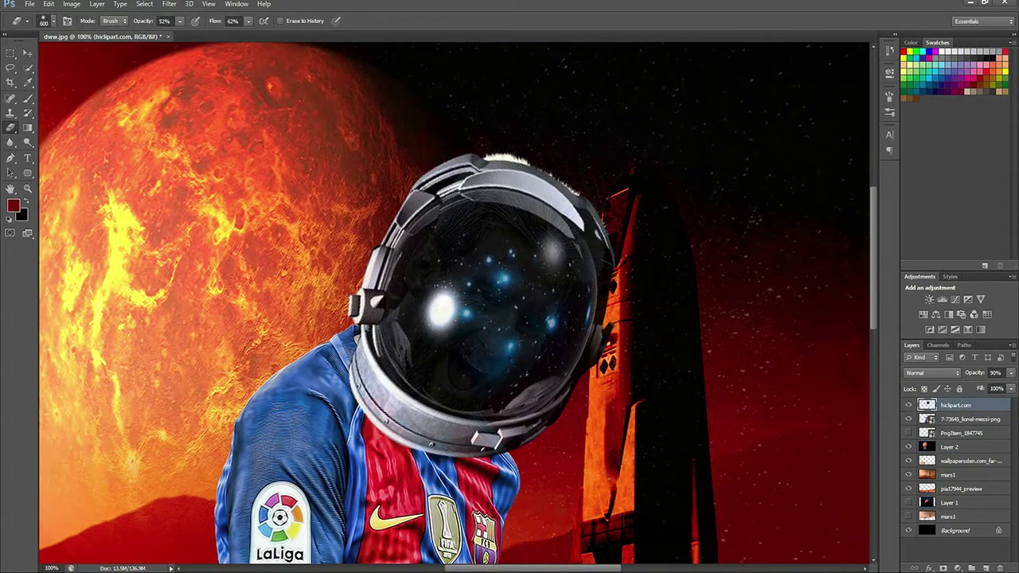
pyautogui.press(']')
pyautogui.moveTo(446, 254); pyautogui.dragTo(510, 350)
pyautogui.moveTo(446, 262); pyautogui.dragTo(517, 335)
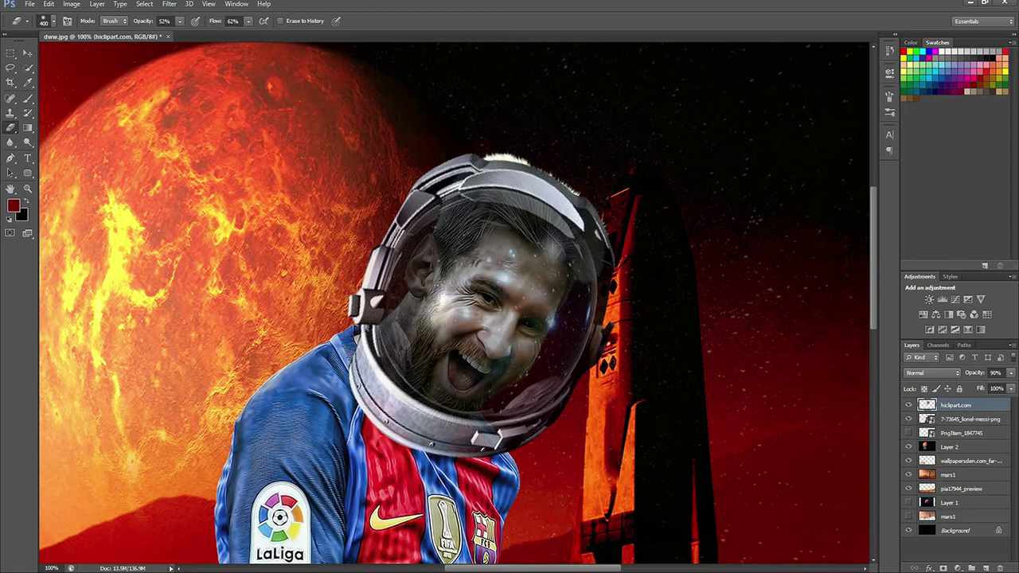
pyautogui.press('[')
pyautogui.press('[')
pyautogui.press('[')
pyautogui.moveTo(423, 358)
pyautogui.mouseDown()
pyautogui.moveTo(510, 335)
pyautogui.moveTo(533, 294)
pyautogui.mouseUp()
pyautogui.moveTo(438, 374); pyautogui.dragTo(414, 311)
# - Add a new layer directly below the helmet layer and brush soft black shading over the ear and neck inside the helmet
pyautogui.keyDown('ctrl'); pyautogui.click(986, 567); pyautogui.keyUp('ctrl')
pyautogui.press('b')
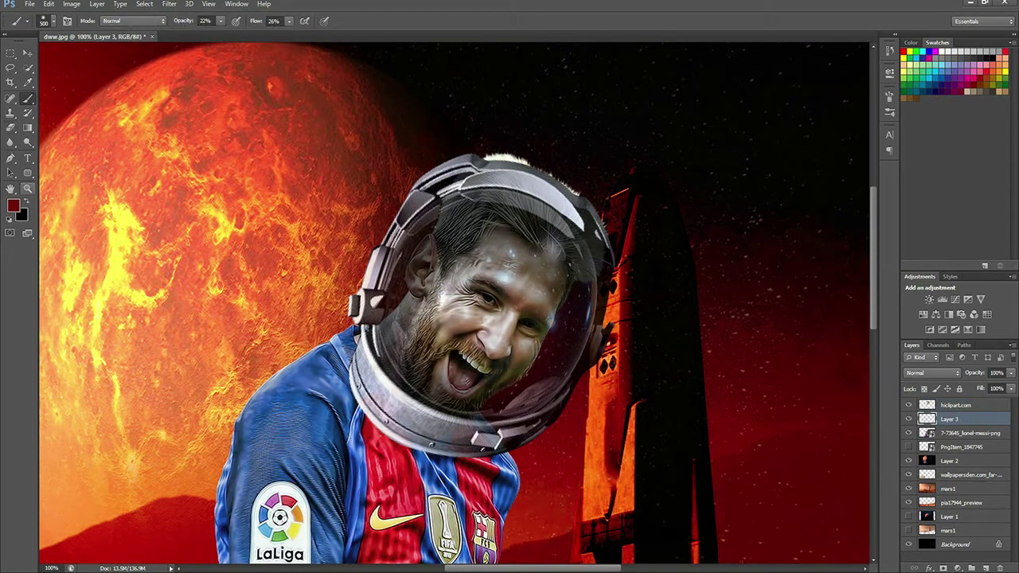
pyautogui.press('[')
pyautogui.moveTo(461, 247); pyautogui.dragTo(414, 314)
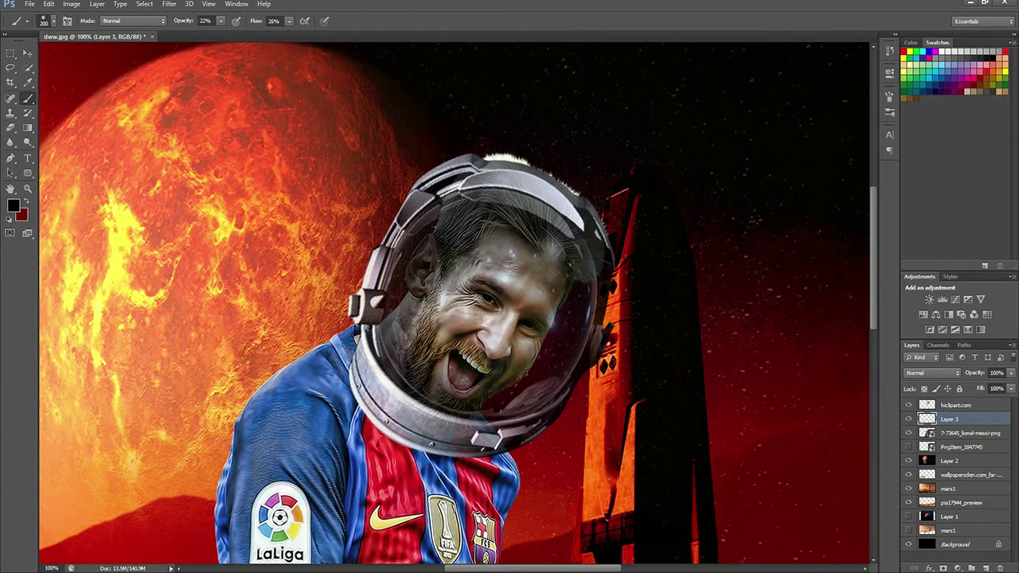
# - Add a layer beneath the footballer and paint black behind the head inside the helmet at 100% brush opacity and flow
pyautogui.click(964, 447)
pyautogui.click(986, 568)
pyautogui.press('0')
pyautogui.hotkey('shift', '0')
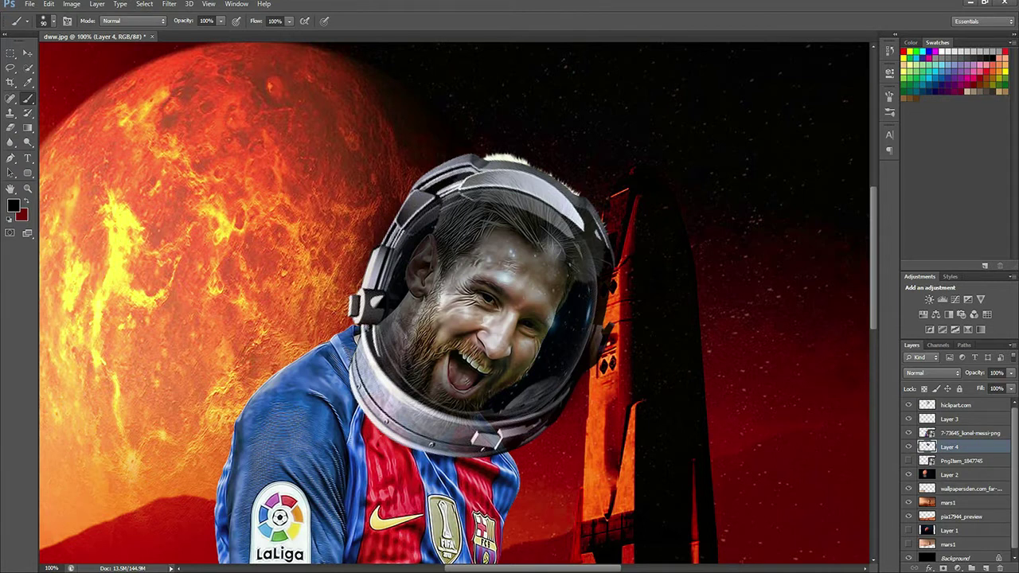
# - Rasterize the footballer layer and erase the hair sticking out above the helmet's rim
pyautogui.press('e')
pyautogui.hotkey('alt', ']')
pyautogui.click(517, 164)
pyautogui.press('Return')
pyautogui.moveTo(486, 159)
pyautogui.mouseDown()
pyautogui.moveTo(573, 191)
pyautogui.moveTo(593, 223)
pyautogui.mouseUp()
pyautogui.moveTo(478, 203); pyautogui.dragTo(589, 262)
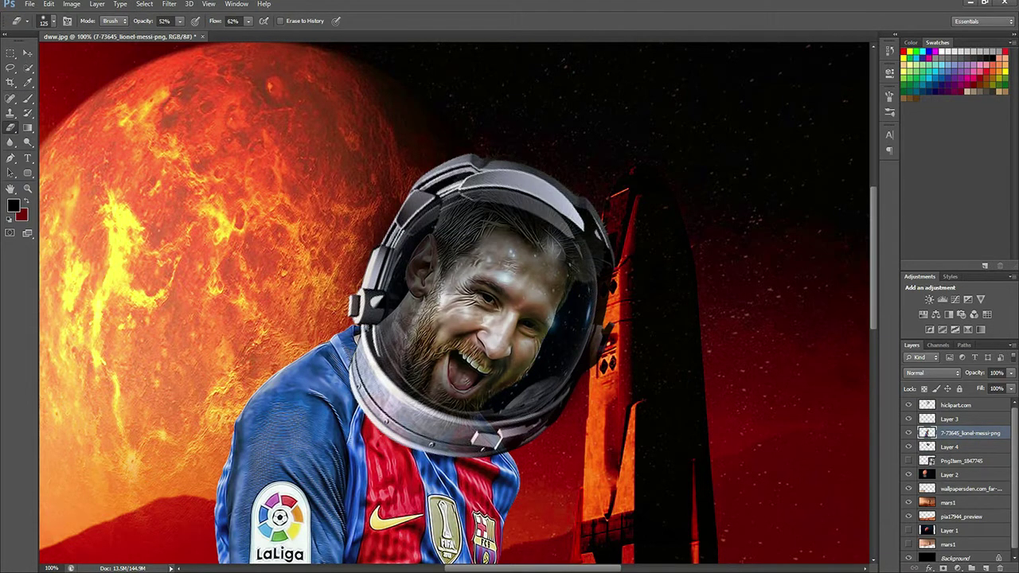
pyautogui.scroll(-2, 438, 406)
pyautogui.scroll(4, 438, 406)
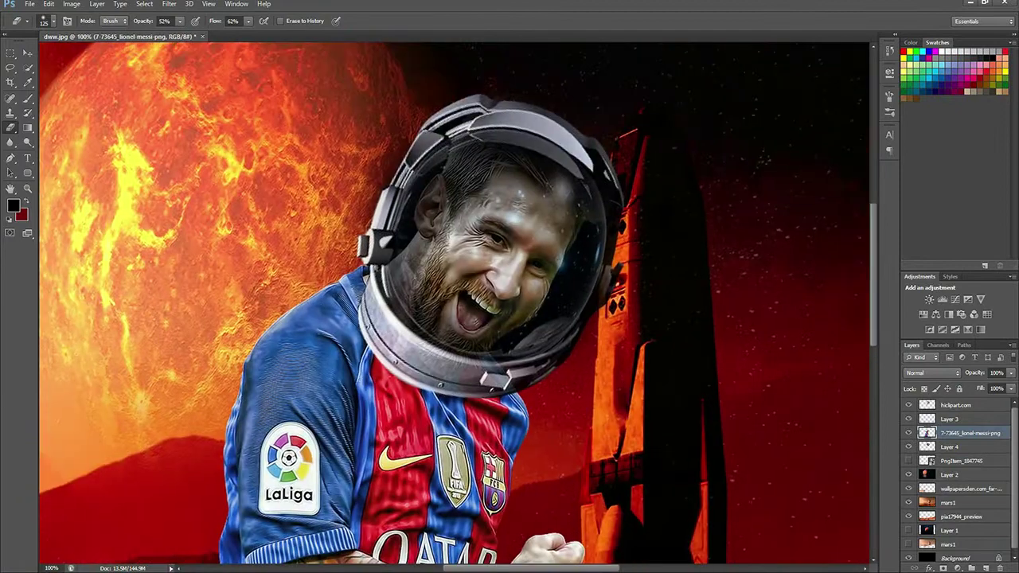
pyautogui.scroll(-4, 454, 302)
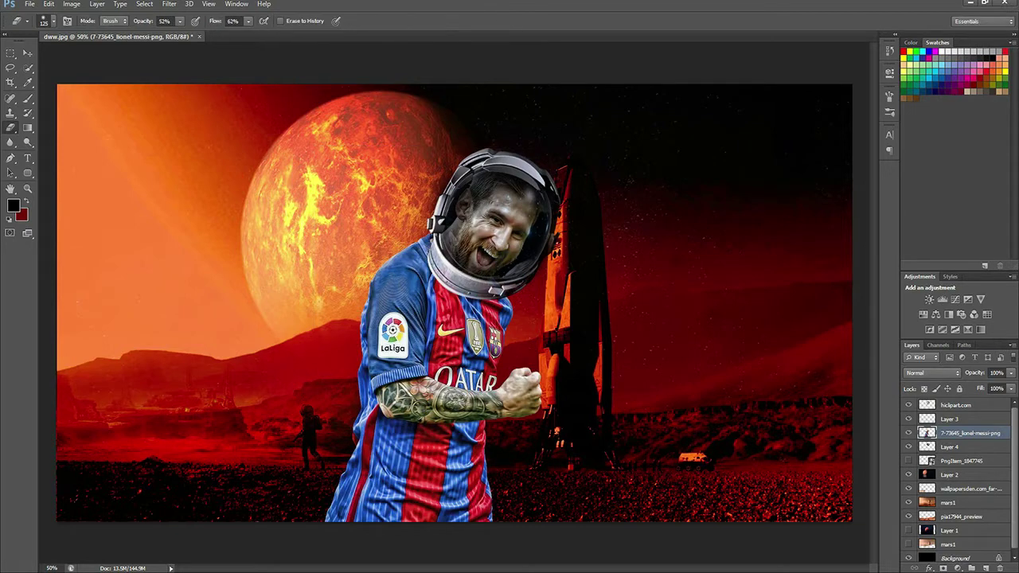
# - Free-transform the helmet layer, skewing and repositioning it so that it follows the tilt of the footballer's head
pyautogui.click(955, 405)
pyautogui.hotkey('ctrl', 't')
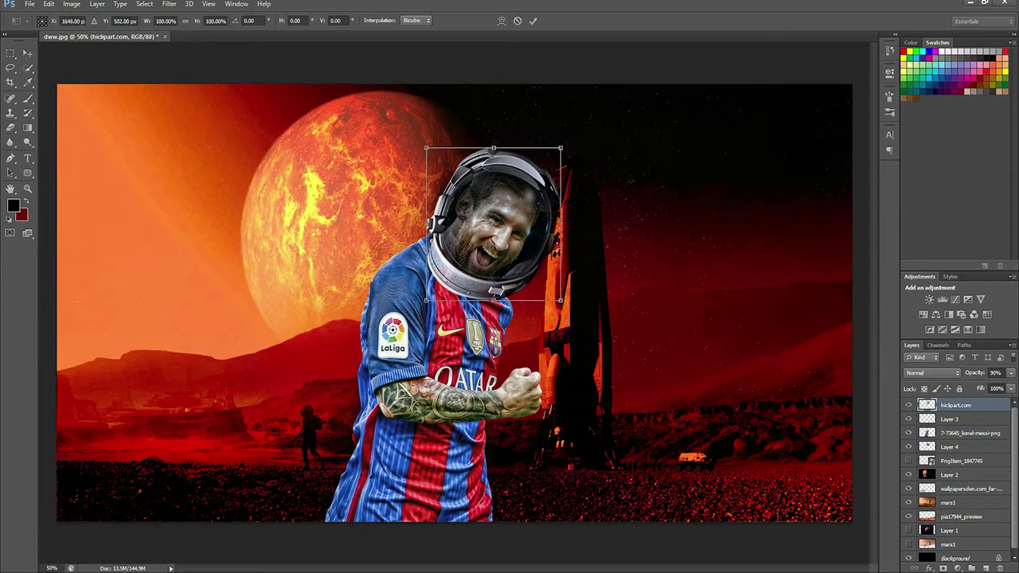
pyautogui.scroll(4, 456, 239)
pyautogui.moveTo(362, 454); pyautogui.dragTo(373, 440)
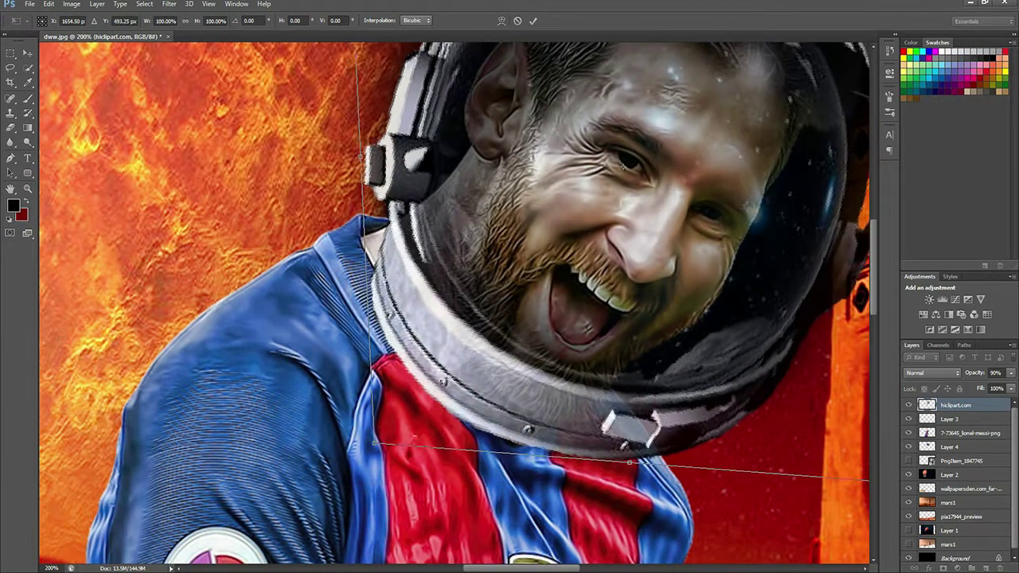
pyautogui.scroll(-3, 372, 440)
pyautogui.moveTo(596, 356); pyautogui.dragTo(568, 360)
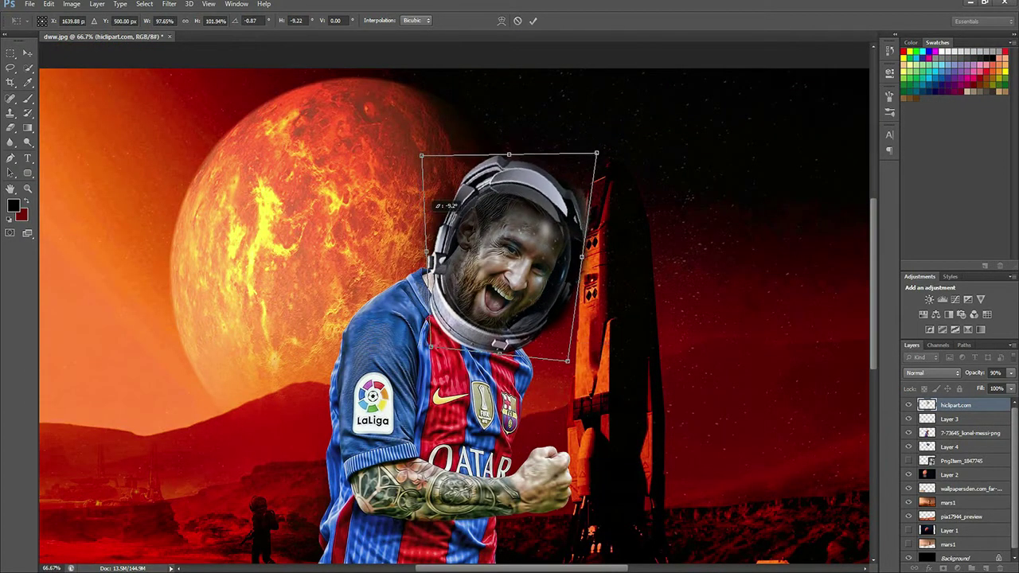
pyautogui.moveTo(662, 310)
pyautogui.mouseDown()
pyautogui.moveTo(657, 336)
pyautogui.moveTo(651, 326)
pyautogui.mouseUp()
pyautogui.press('Return')
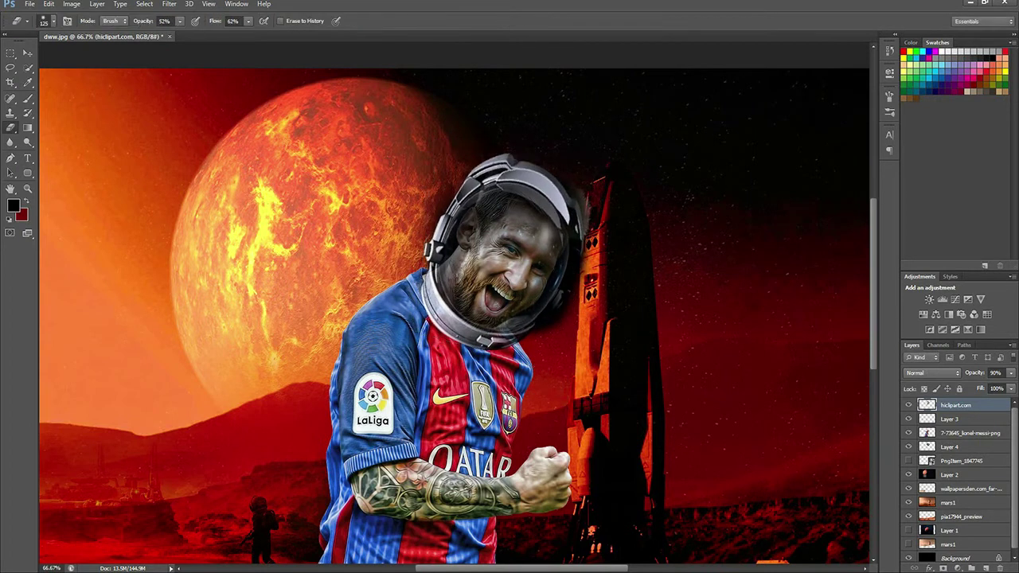
# - Refit the helmet around the head by enlarging it to about 104% width and 103% height with a horizontal skew of about -4.5°
pyautogui.scroll(-1, 651, 326)
pyautogui.scroll(3, 651, 326)
pyautogui.moveTo(605, 430); pyautogui.dragTo(796, 398)
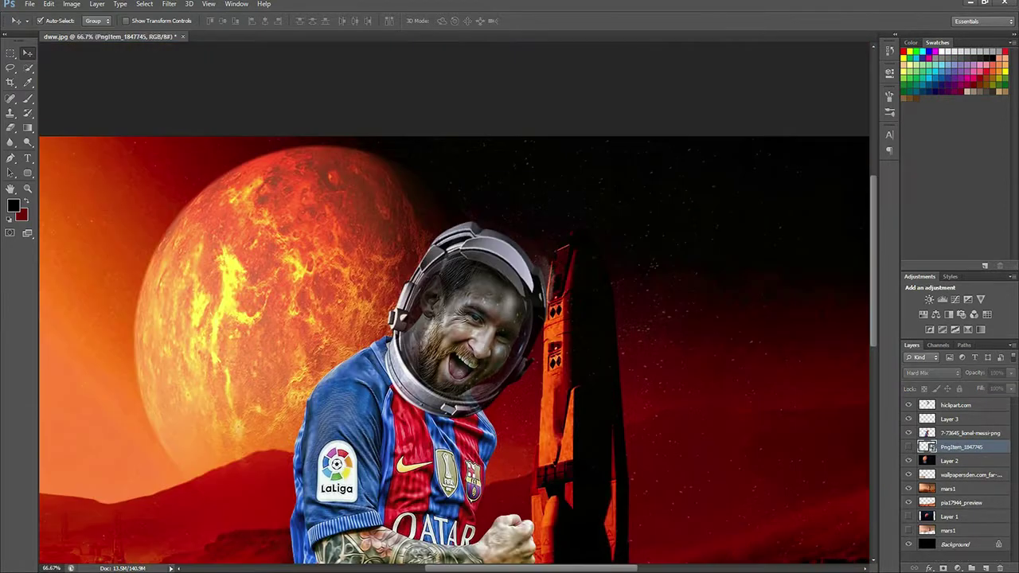
pyautogui.click(956, 406)
pyautogui.hotkey('ctrl', 't')
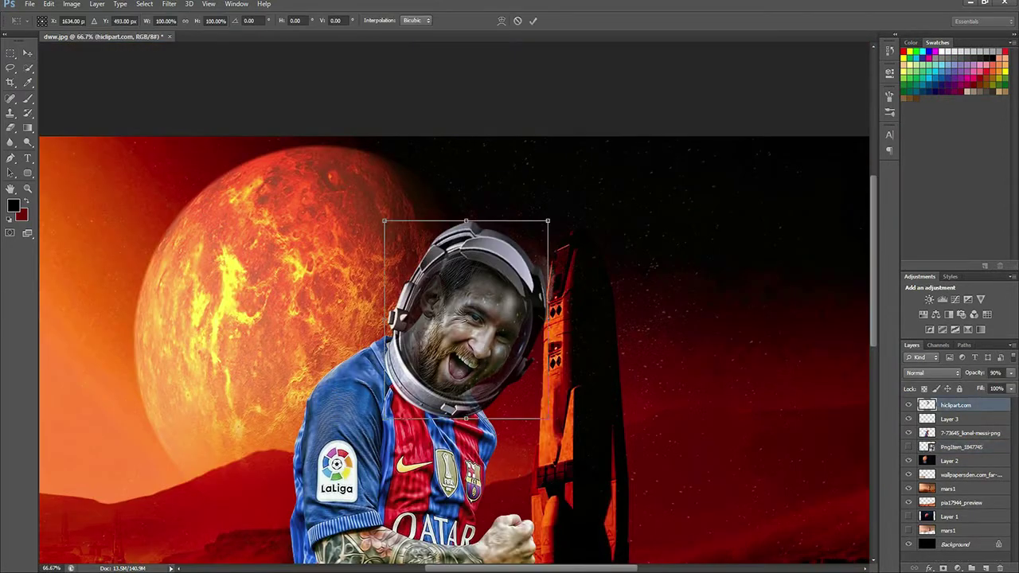
pyautogui.moveTo(554, 215); pyautogui.dragTo(560, 215)
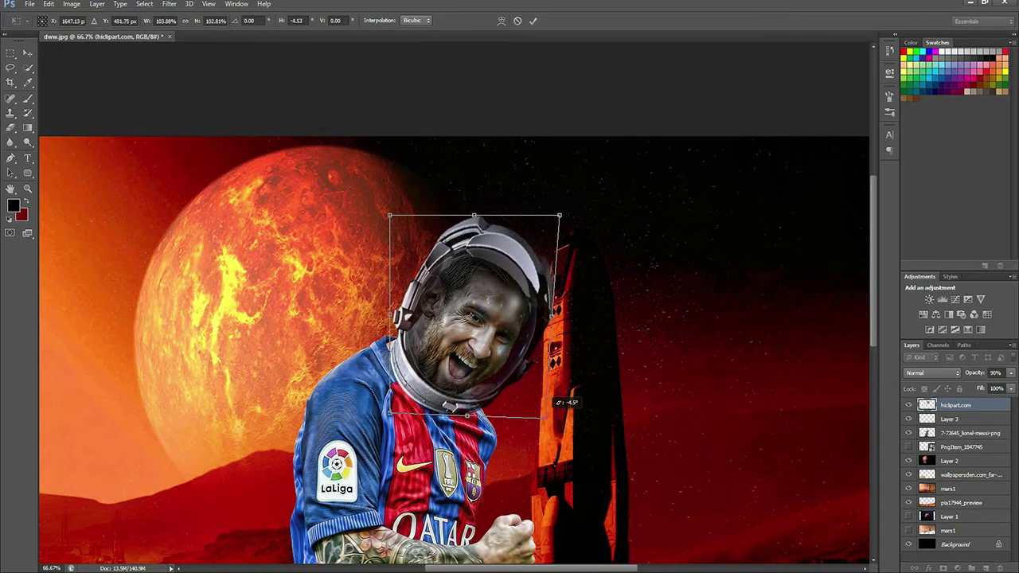
pyautogui.press('Return')
pyautogui.hotkey('ctrl', 'BackSpace')
pyautogui.hotkey('ctrl', 'z')
# - Add a new layer directly below the footballer and brush black behind the head inside the helmet at 100% opacity and flow
pyautogui.hotkey('ctrl', '+')
pyautogui.hotkey('ctrl', '+')
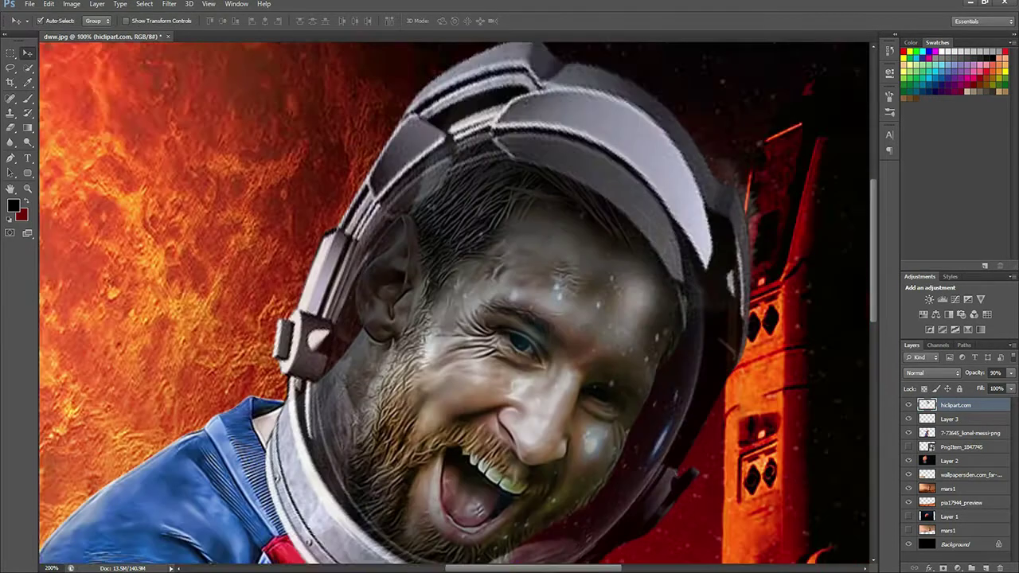
pyautogui.hotkey('ctrl', 'shift', 'alt', 'n')
pyautogui.scroll(3, 454, 302)
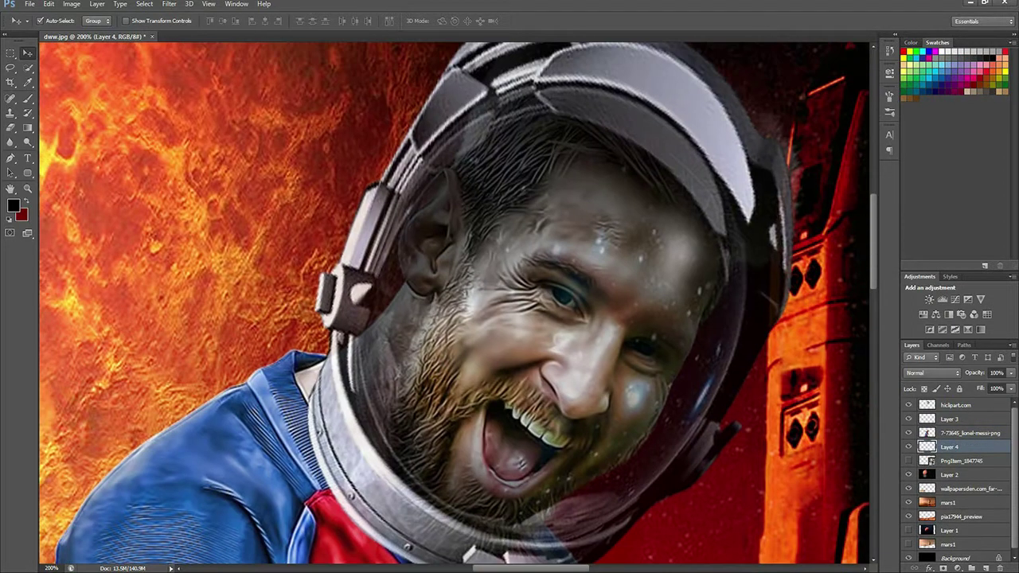
pyautogui.press('b')
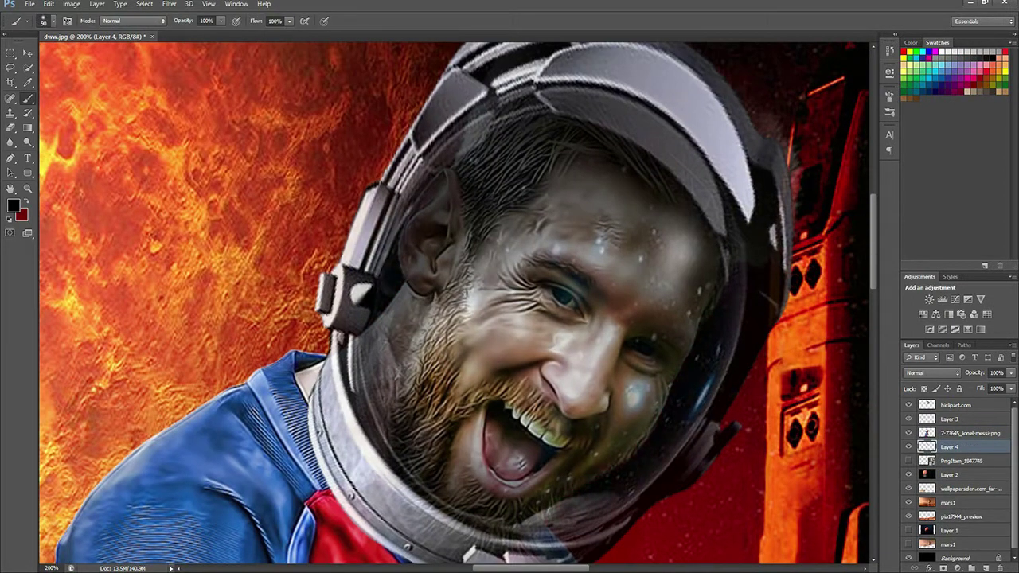
pyautogui.hotkey('ctrl', '-')
pyautogui.hotkey('ctrl', '-')
pyautogui.hotkey('ctrl', '-')
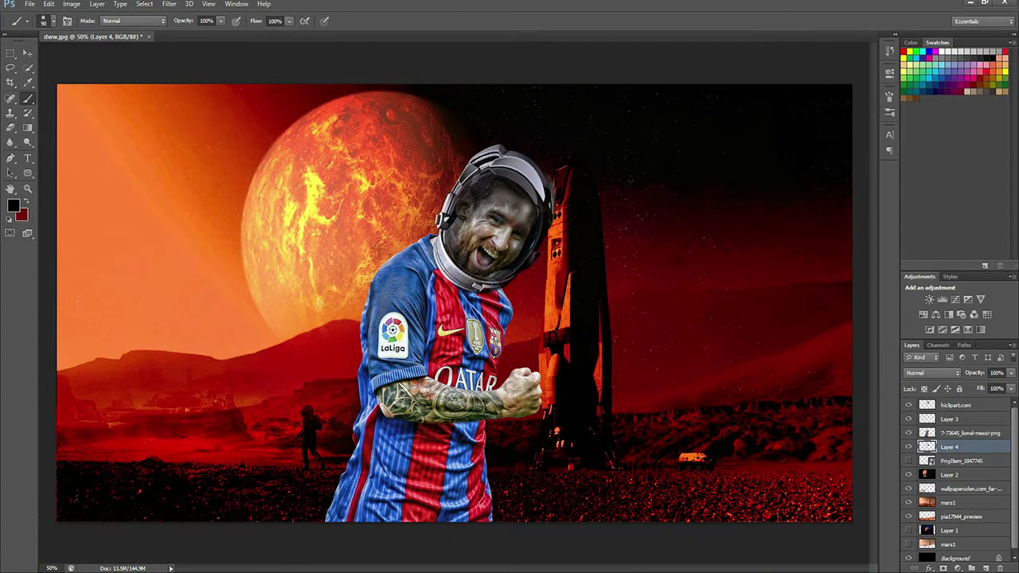
pyautogui.press('e')
pyautogui.hotkey('alt', '.')
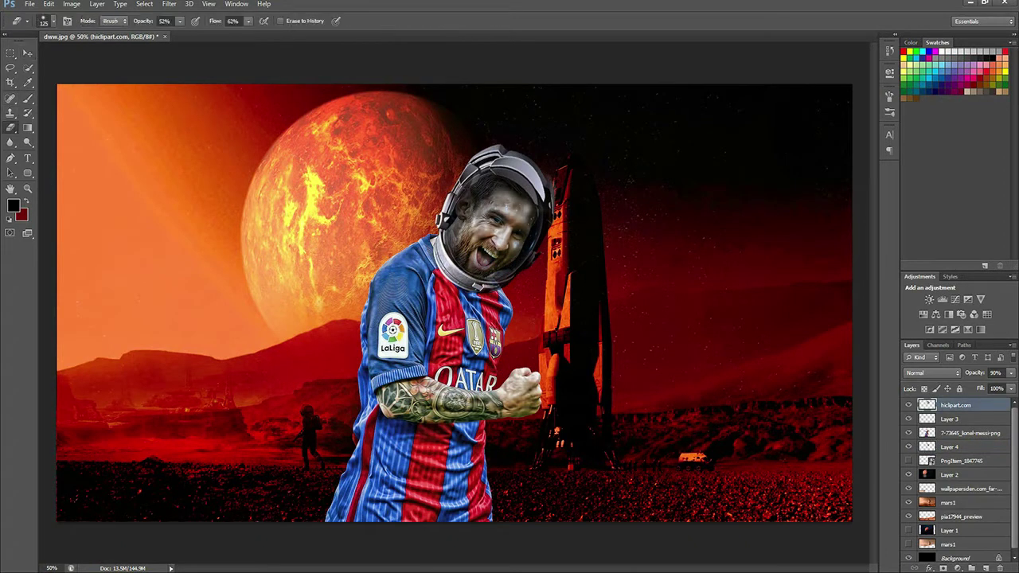
pyautogui.press('v')
pyautogui.hotkey('ctrl', '-')
pyautogui.hotkey('ctrl', '+')
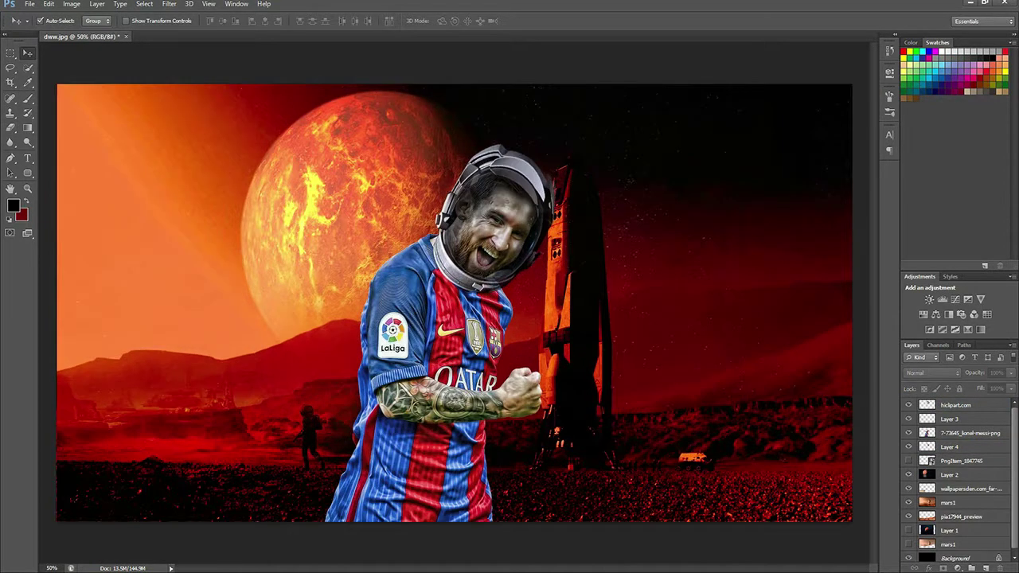
# - Switch to the browser and look through the "messi png" image results for other footballer cutouts
pyautogui.hotkey('alt', 'Tab')
pyautogui.hotkey('ctrl', 'w')
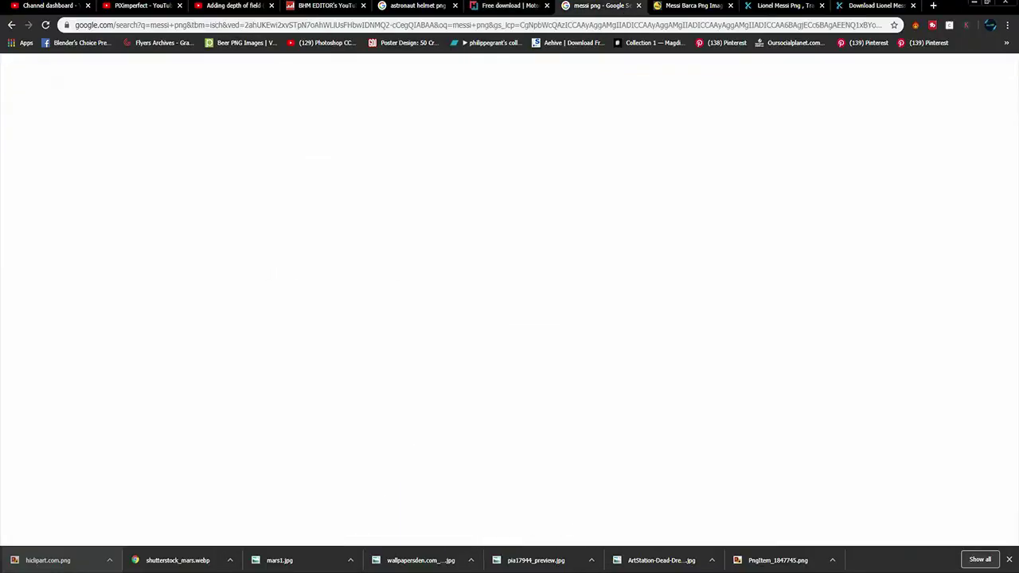
pyautogui.scroll(-5, 293, 302)
pyautogui.scroll(-6, 293, 302)
pyautogui.hotkey('ctrl', 'Tab')
pyautogui.hotkey('ctrl', 'shift', 'Tab')
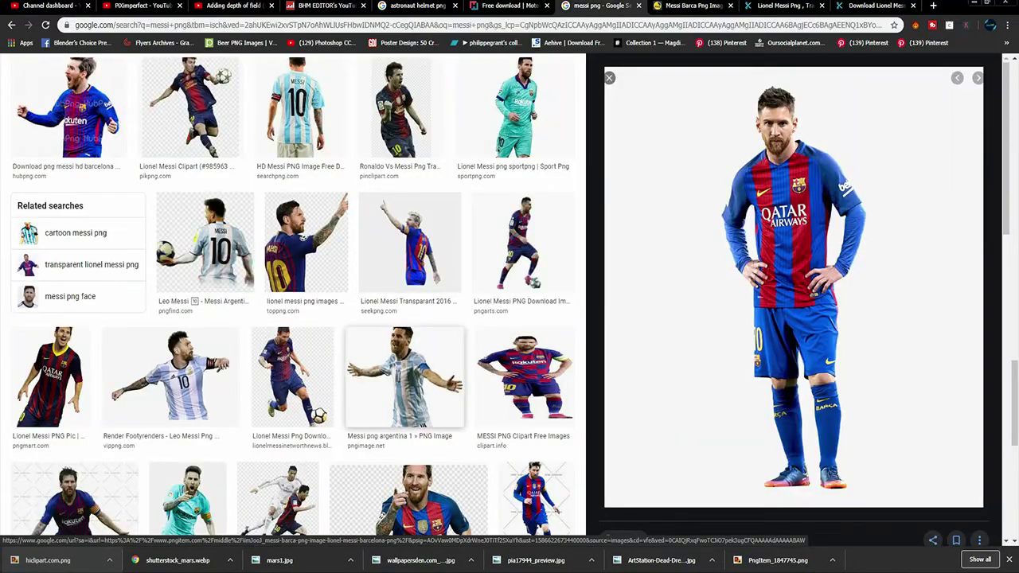
pyautogui.scroll(-10, 405, 375)
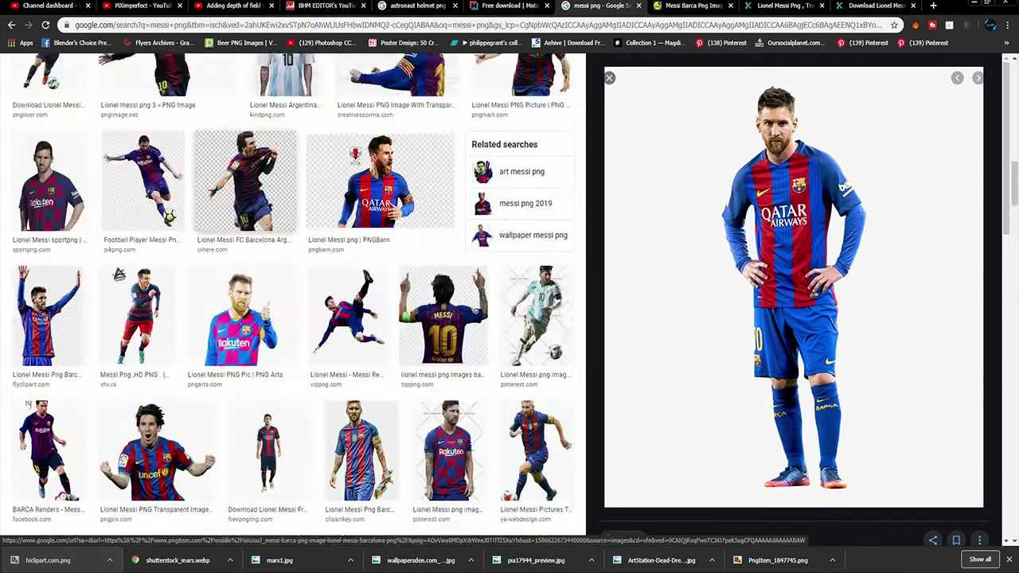
pyautogui.scroll(15, 293, 294)
# - Search Google Images for "messi wallpaper" and look through the results for design ideas
pyautogui.doubleClick(118, 77)
pyautogui.write('wal')
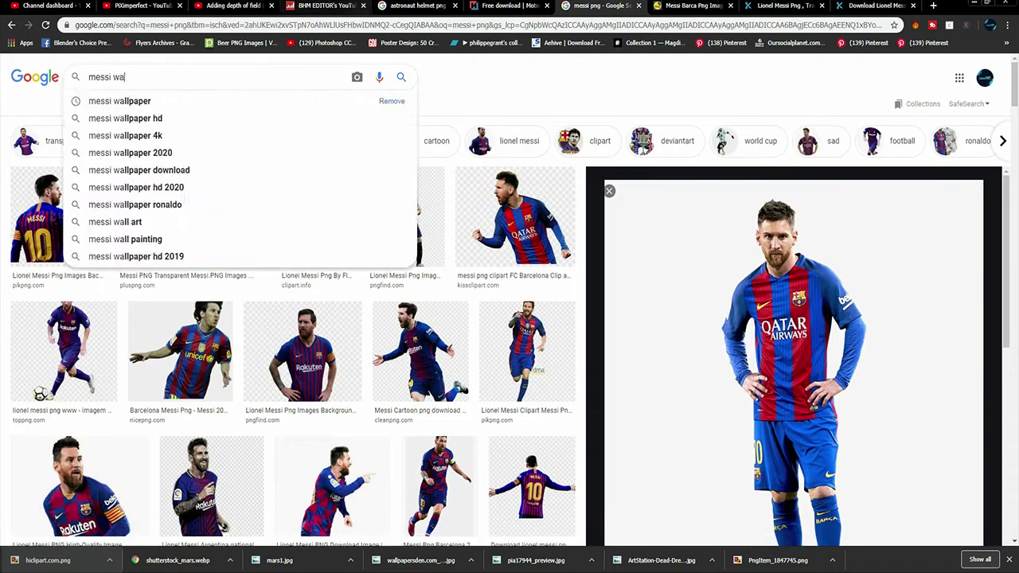
pyautogui.click(135, 102)
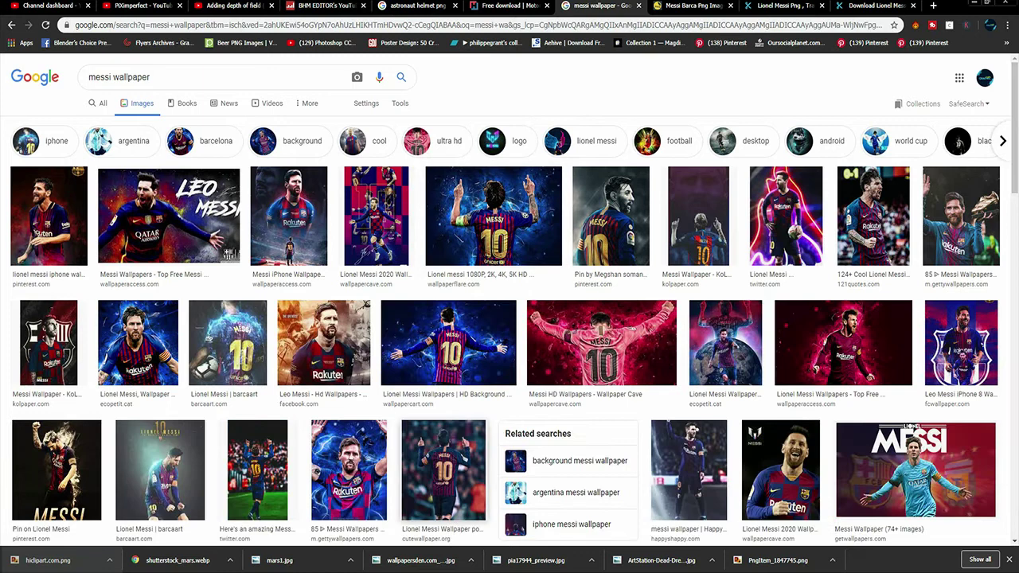
pyautogui.scroll(-4, 444, 469)
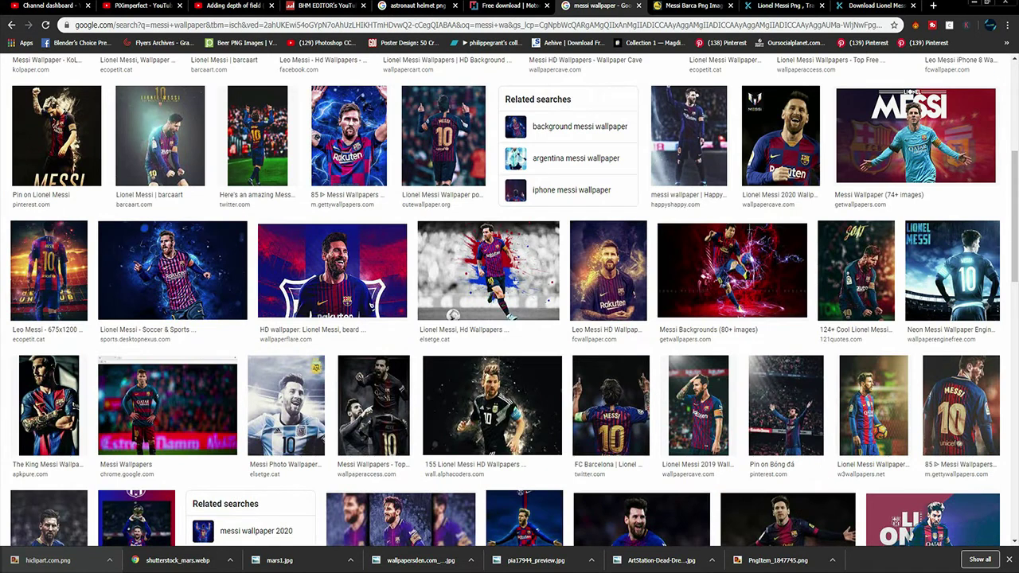
pyautogui.scroll(5, 509, 303)
pyautogui.tripleClick(119, 78)
# - Search Google Images for "light effect" in place of the astronaut helmet query
pyautogui.hotkey('ctrl', 'shift', 'Tab')
pyautogui.hotkey('ctrl', 'shift', 'Tab')
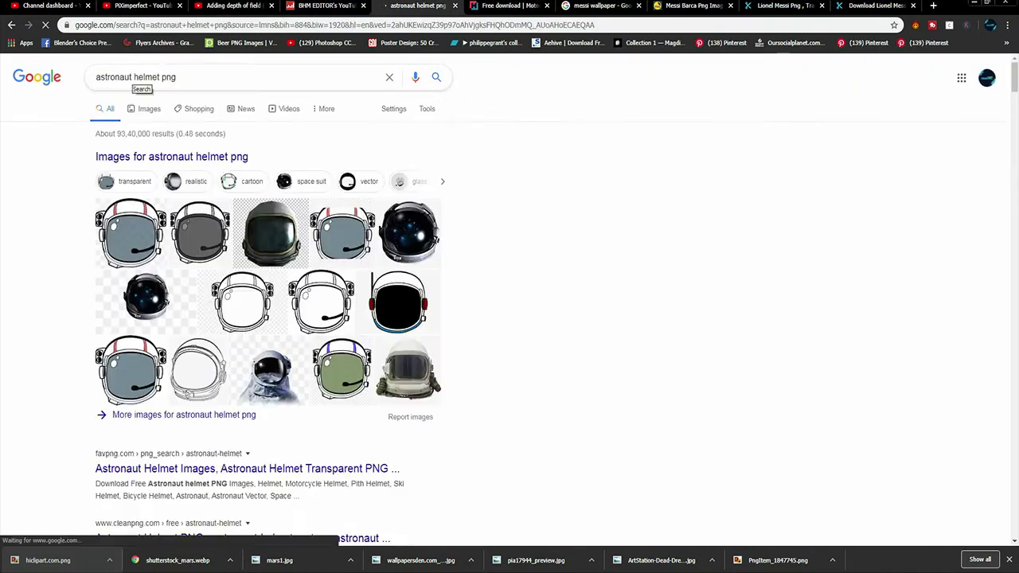
pyautogui.tripleClick(128, 77)
pyautogui.write('lght')
pyautogui.press('BackSpace')
pyautogui.press('BackSpace')
pyautogui.press('BackSpace')
pyautogui.press('BackSpace')
pyautogui.write('light effect')
pyautogui.press('Return')
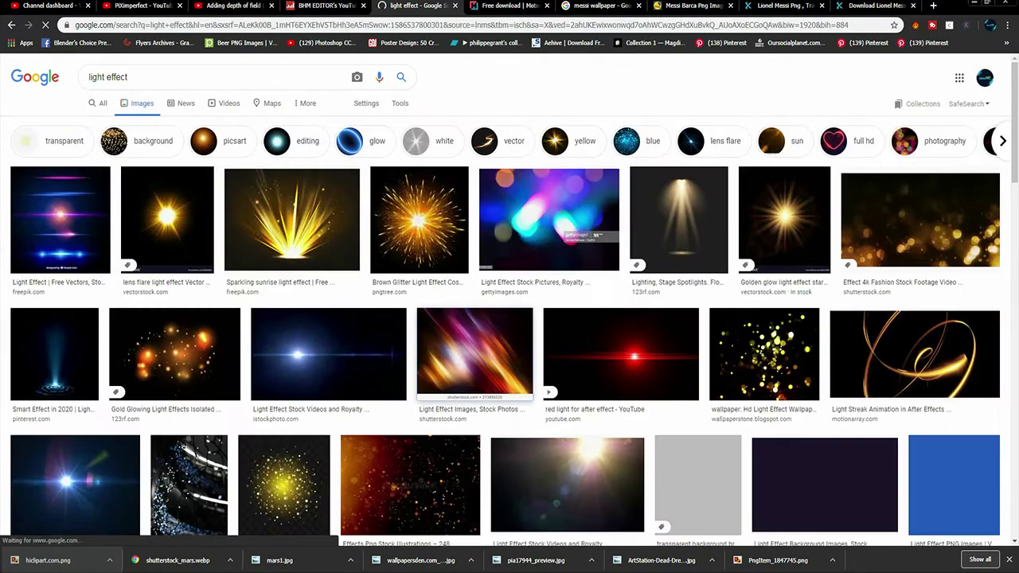
# - Open the multicoloured light-ray picture from the light effect images and copy it
pyautogui.click(471, 352)
pyautogui.scroll(-3, 231, 262)
pyautogui.click(661, 418)
pyautogui.rightClick(876, 247)
pyautogui.click(884, 375)
# - Switch to Photoshop, paste the light-ray picture into the Mars composite and transform it to a tilt across the canvas
pyautogui.hotkey('alt', 'Tab')
pyautogui.hotkey('ctrl', 'v')
pyautogui.hotkey('ctrl', 't')
pyautogui.moveTo(555, 161); pyautogui.dragTo(723, 74)
pyautogui.press('Return')
# - Move the light-ray layer directly below the footballer and try blend modes such as Pin Light, Lighter Color and Overlay
pyautogui.click(933, 373)
pyautogui.click(932, 344)
pyautogui.scroll(13, 933, 372)
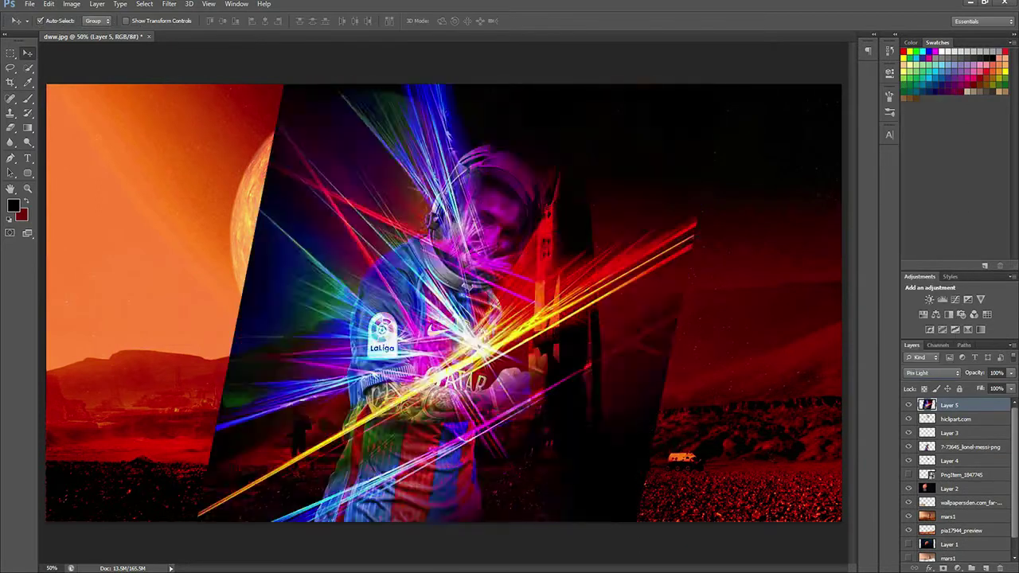
pyautogui.moveTo(948, 460); pyautogui.dragTo(949, 454)
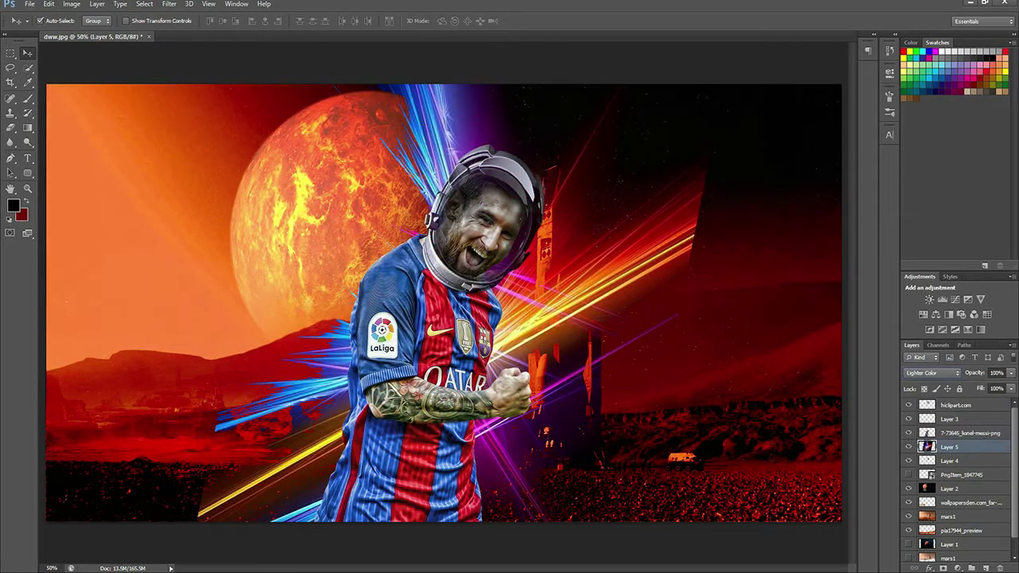
pyautogui.scroll(-5, 934, 373)
pyautogui.scroll(10, 933, 373)
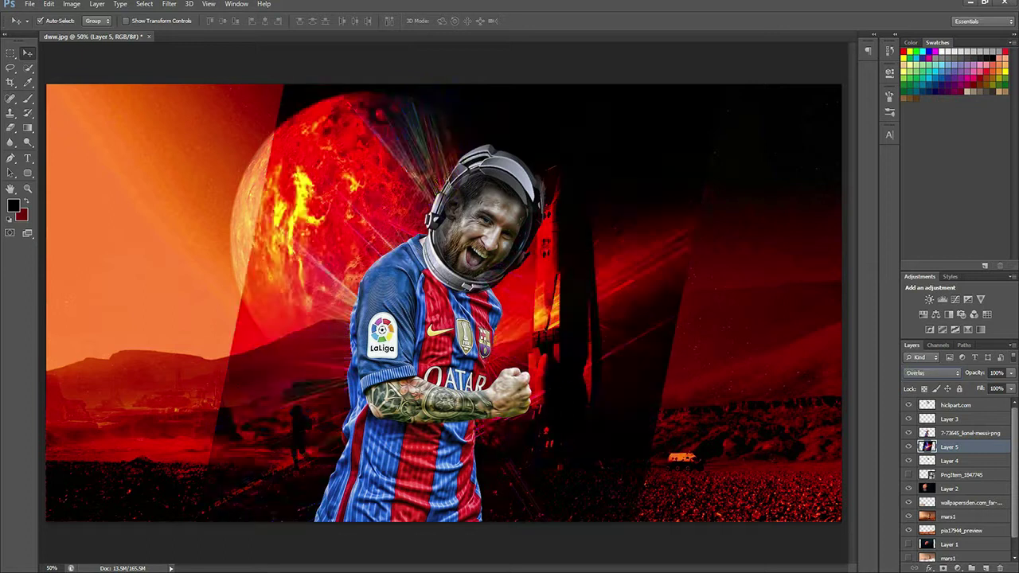
pyautogui.scroll(6, 934, 373)
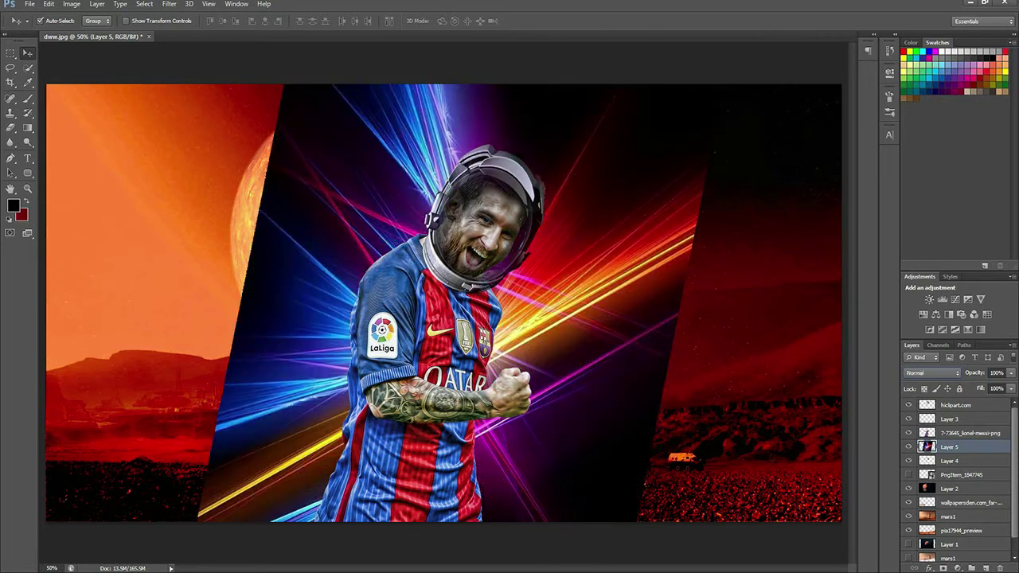
# - Reposition the light-ray layer over the planet side of the scene, try Vivid Light and Linear Dodge (Add) blending, and delete the layer
pyautogui.hotkey('ctrl', 't')
pyautogui.moveTo(364, 291); pyautogui.dragTo(531, 291)
pyautogui.press('Return')
pyautogui.click(933, 373)
pyautogui.scroll(-8, 933, 372)
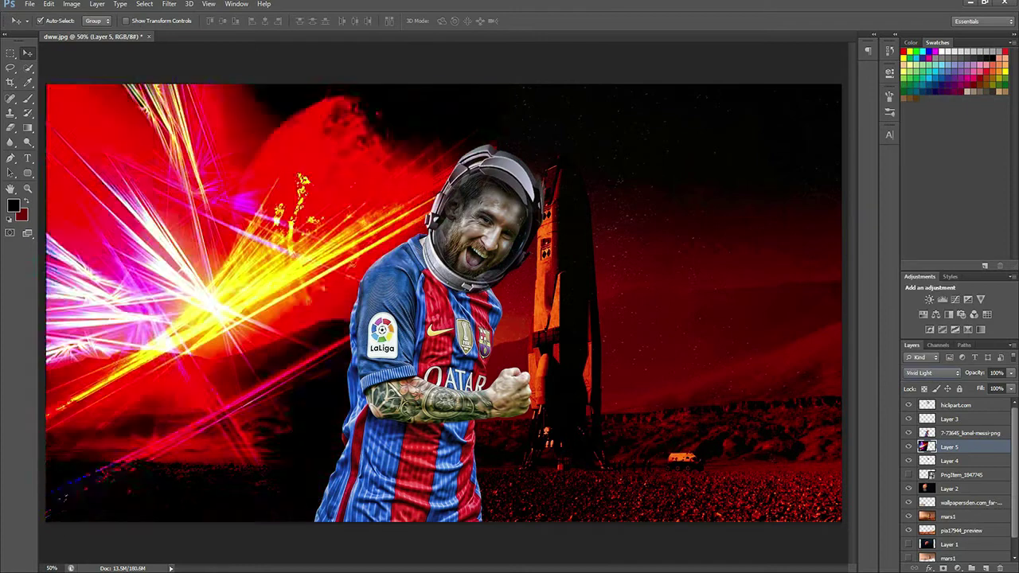
pyautogui.scroll(5, 933, 373)
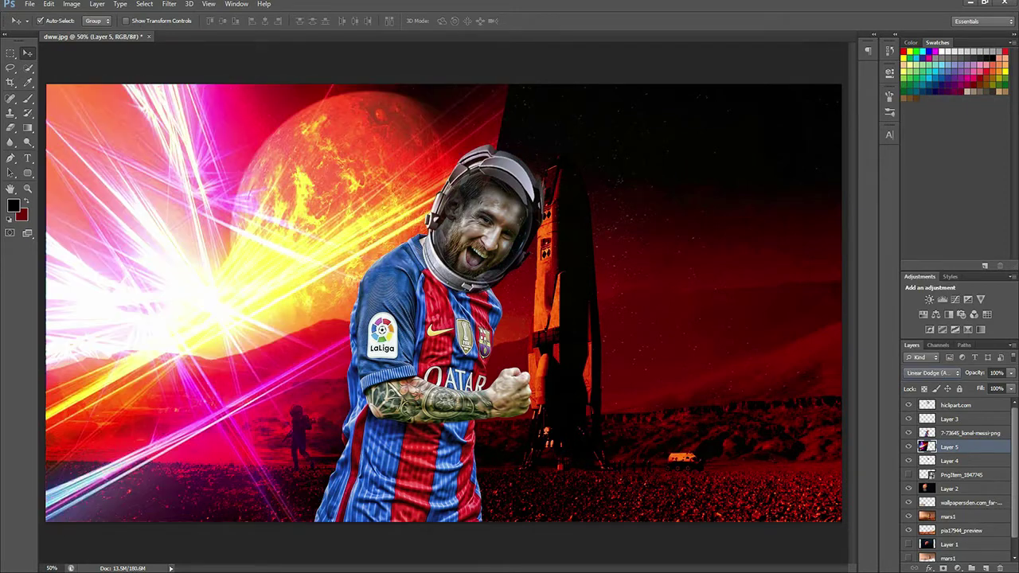
pyautogui.press('Delete')
# - Copy the golden light-streak image from the browser's light effect results and paste it enlarged behind the footballer in the composite
pyautogui.hotkey('alt', 'Tab')
pyautogui.scroll(-2, 295, 303)
pyautogui.scroll(1, 294, 303)
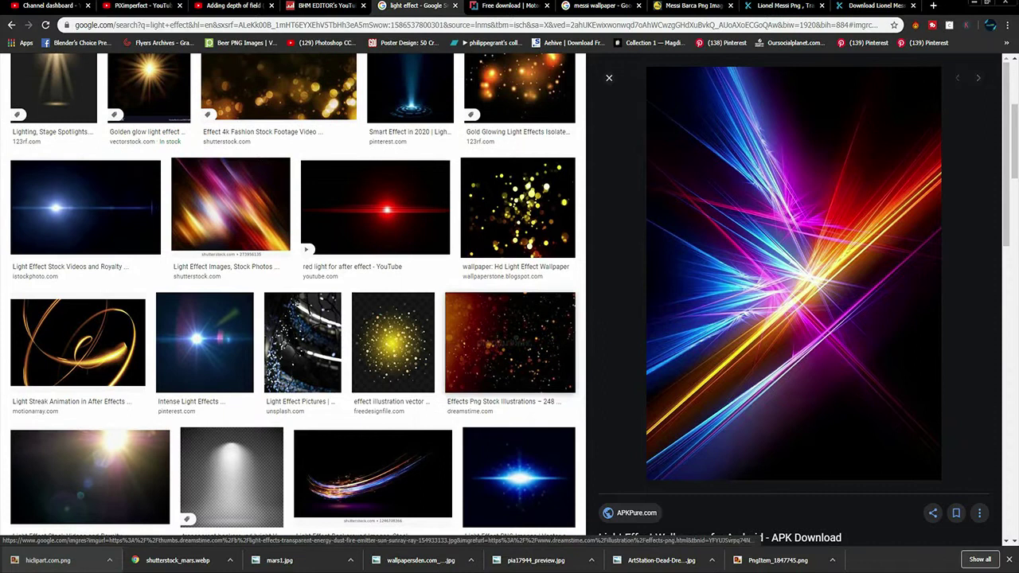
pyautogui.click(510, 342)
pyautogui.click(924, 319)
pyautogui.scroll(-2, 80, 239)
pyautogui.click(78, 231)
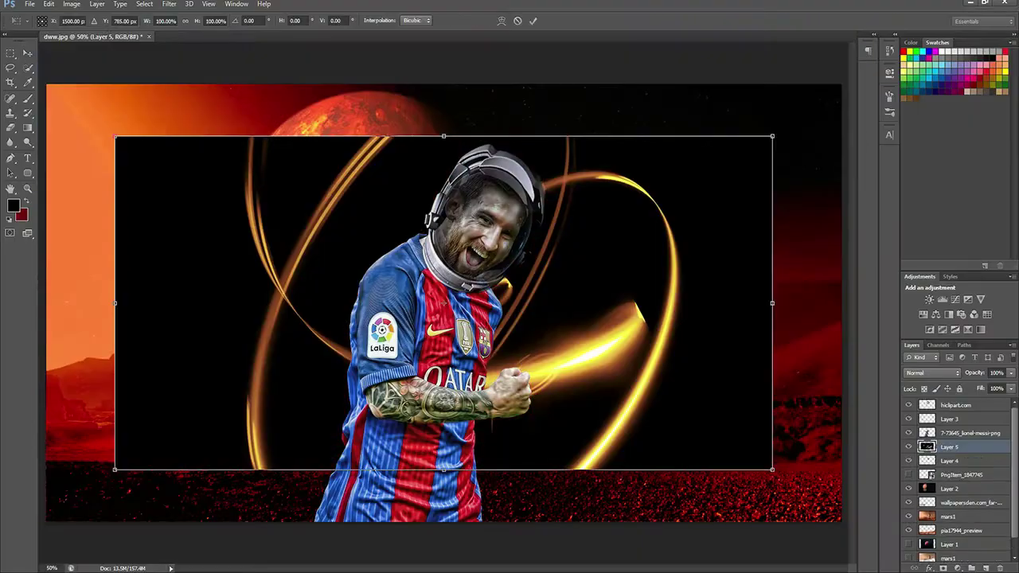
pyautogui.moveTo(774, 523)
pyautogui.mouseDown()
pyautogui.moveTo(829, 510)
pyautogui.moveTo(848, 530)
pyautogui.mouseUp()
pyautogui.press('Return')
# - Try Linear Dodge (Add) blending on the golden light-streak layer, shift it sideways and delete it
pyautogui.hotkey('shift', '+')
pyautogui.hotkey('shift', '+')
pyautogui.hotkey('shift', '+')
pyautogui.hotkey('shift', '+')
pyautogui.hotkey('shift', '+')
pyautogui.hotkey('shift', '+')
pyautogui.hotkey('shift', '+')
pyautogui.hotkey('shift', '+')
pyautogui.hotkey('shift', '+')
pyautogui.hotkey('shift', '+')
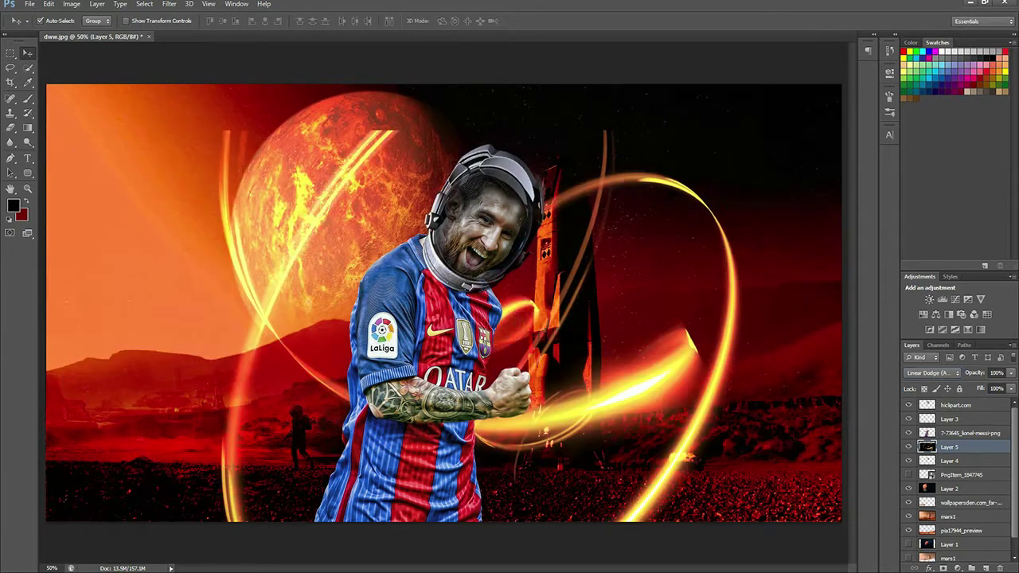
pyautogui.moveTo(573, 263); pyautogui.dragTo(660, 262)
pyautogui.press('Delete')
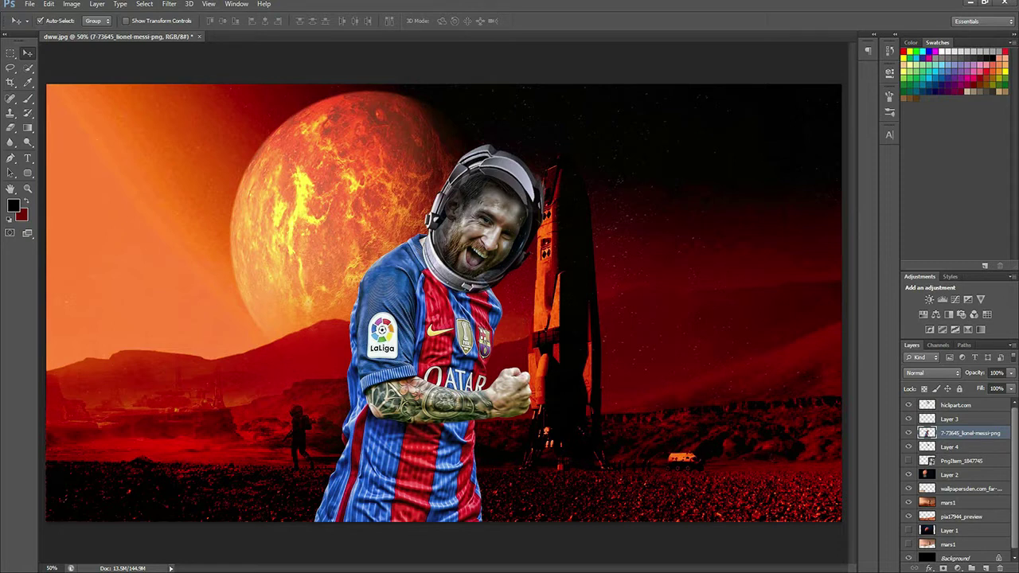
# - Apply a Brightness/Contrast adjustment to the footballer layer with brightness -14 and contrast 58
pyautogui.click(70, 3)
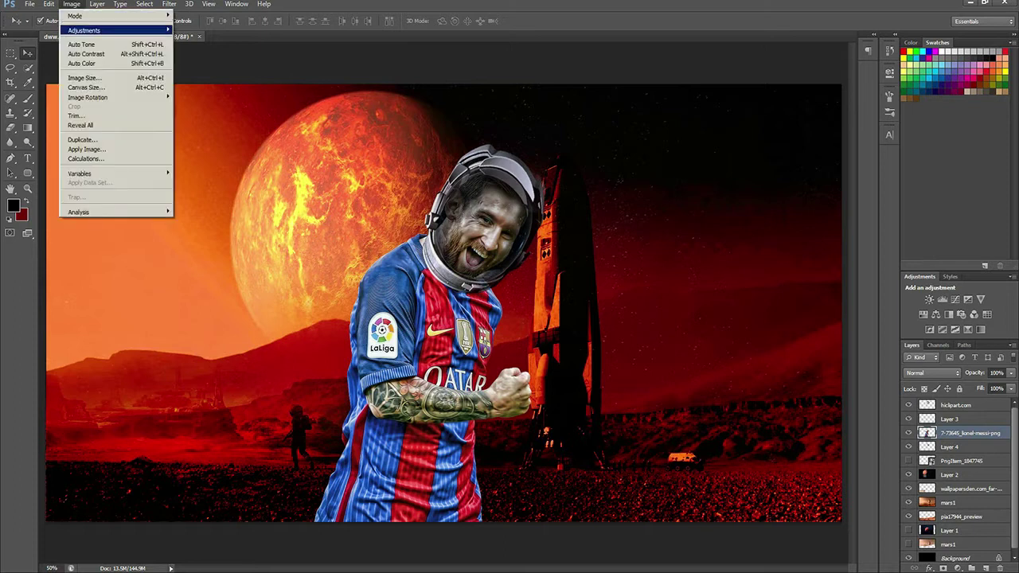
pyautogui.click(88, 24)
pyautogui.click(199, 25)
pyautogui.write('58')
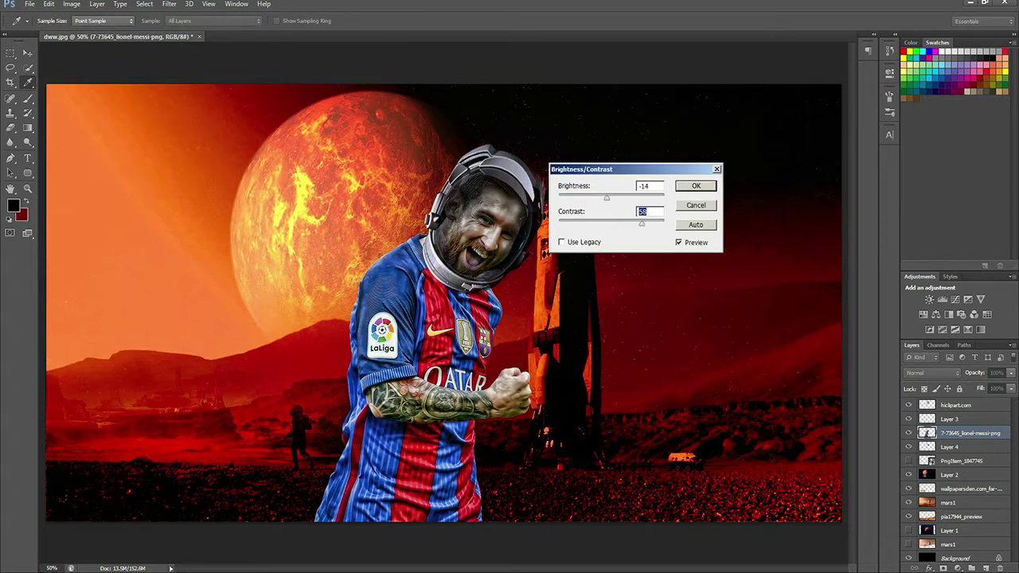
pyautogui.press('Return')
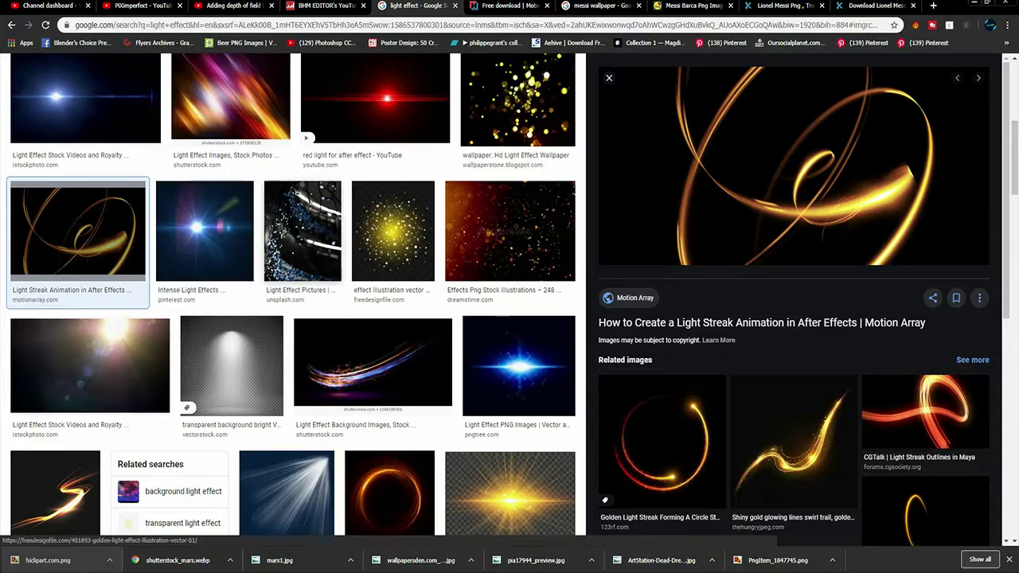
# - Search Google for "dust particles" and show the image results
pyautogui.scroll(-3, 98, 412)
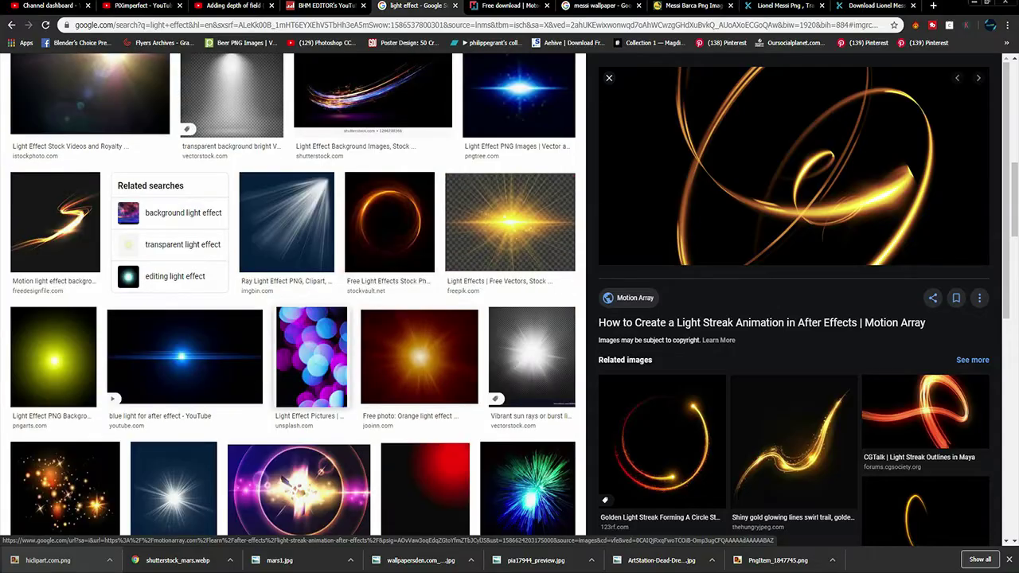
pyautogui.scroll(8, 98, 412)
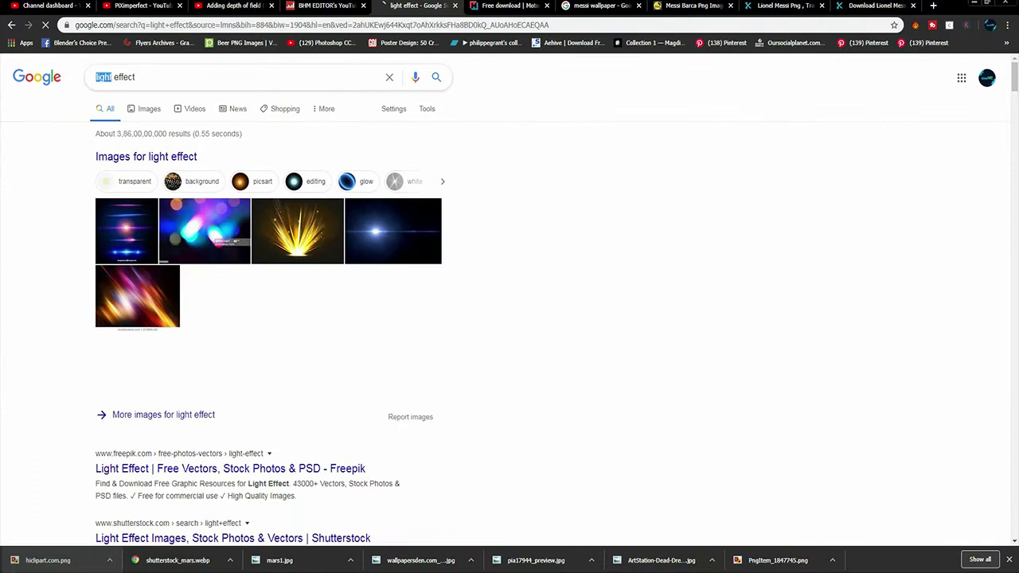
pyautogui.hotkey('ctrl', 'a')
pyautogui.write('d')
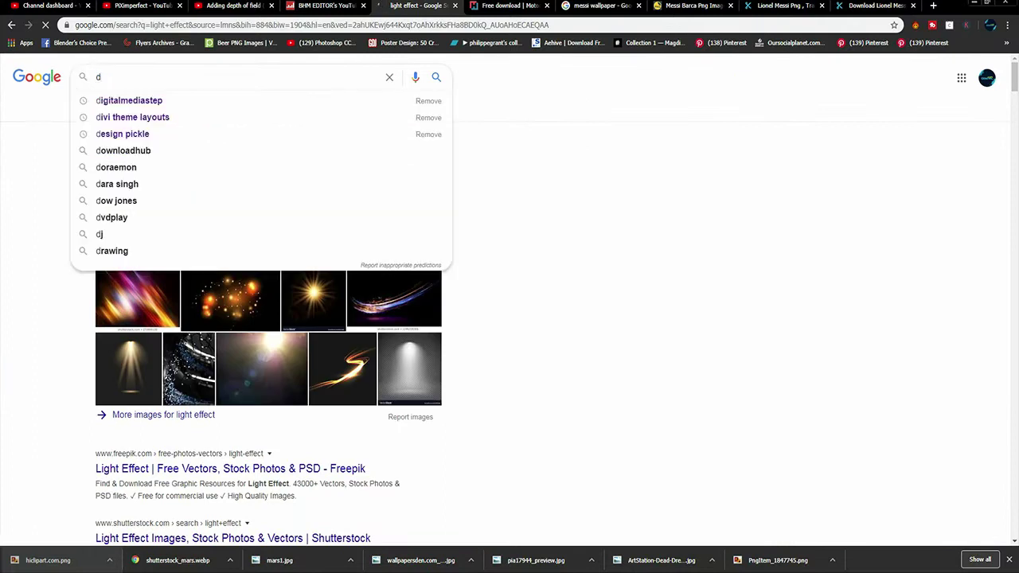
pyautogui.write('u')
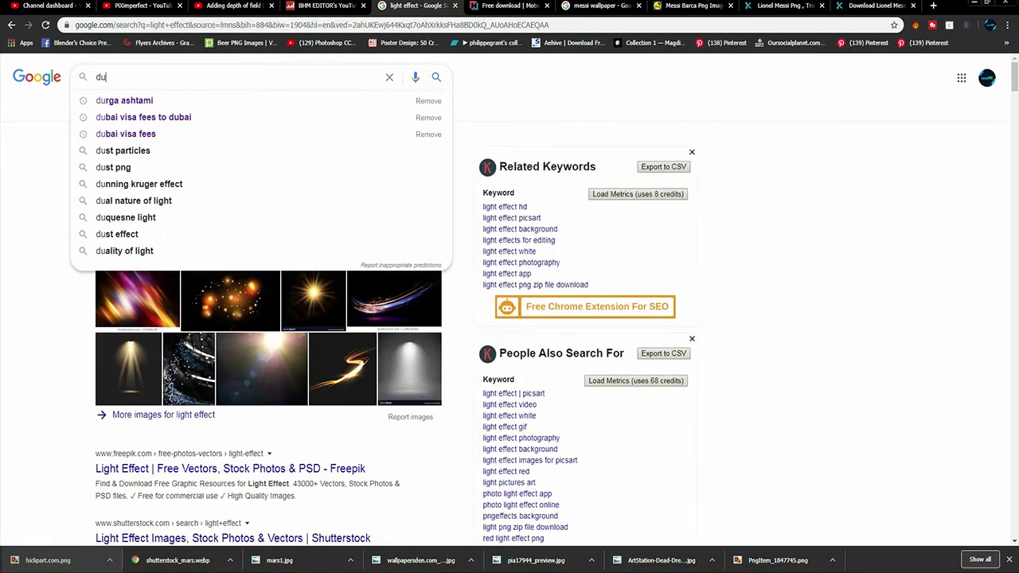
pyautogui.press('Down')
pyautogui.press('Down')
pyautogui.press('Down')
pyautogui.press('Down')
pyautogui.press('Return')
pyautogui.click(89, 107)
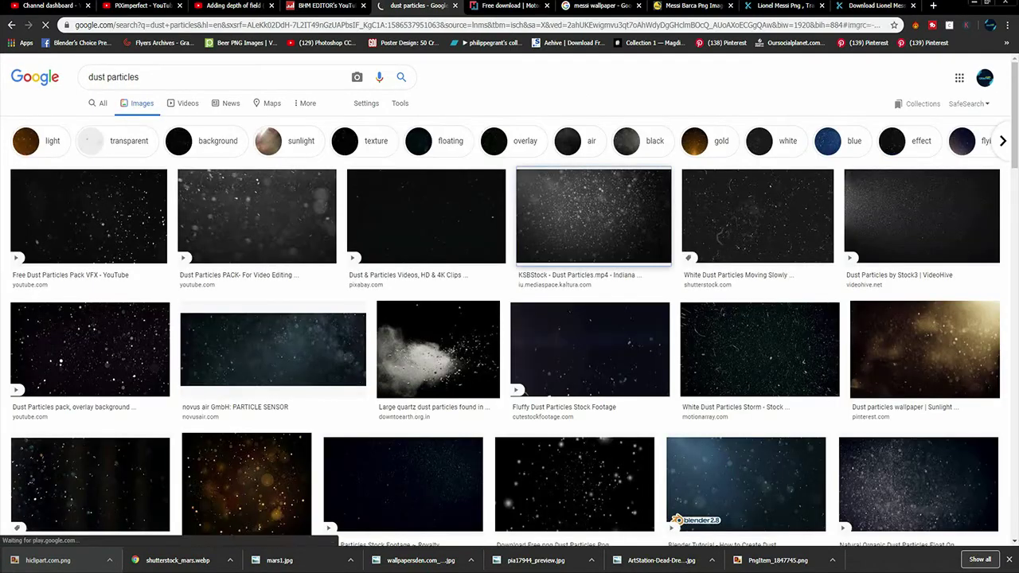
# - Copy the white dust-burst image from the dust particles results and paste it enlarged over the footballer and rocket base in the composite
pyautogui.click(593, 215)
pyautogui.click(288, 372)
pyautogui.rightClick(757, 170)
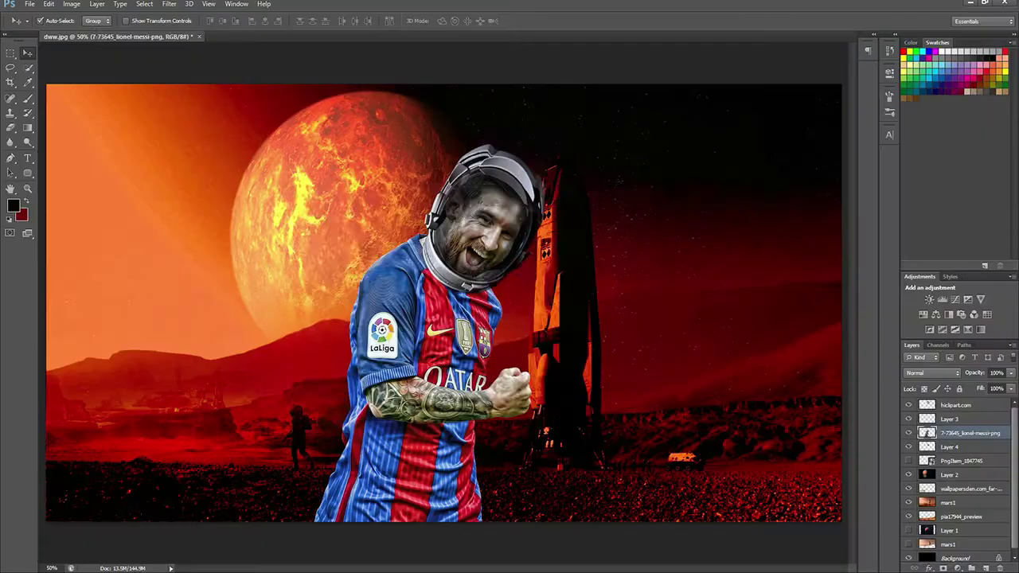
pyautogui.hotkey('ctrl', 'v')
pyautogui.hotkey('ctrl', 't')
pyautogui.moveTo(637, 383); pyautogui.dragTo(414, 390)
pyautogui.press('Return')
# - Try Soft Light on the dust-burst layer, shift it slightly sideways and set its blending mode to Lighten
pyautogui.click(934, 373)
pyautogui.click(924, 169)
pyautogui.press('Down')
pyautogui.press('Down')
pyautogui.press('Down')
pyautogui.press('Down')
pyautogui.press('Down')
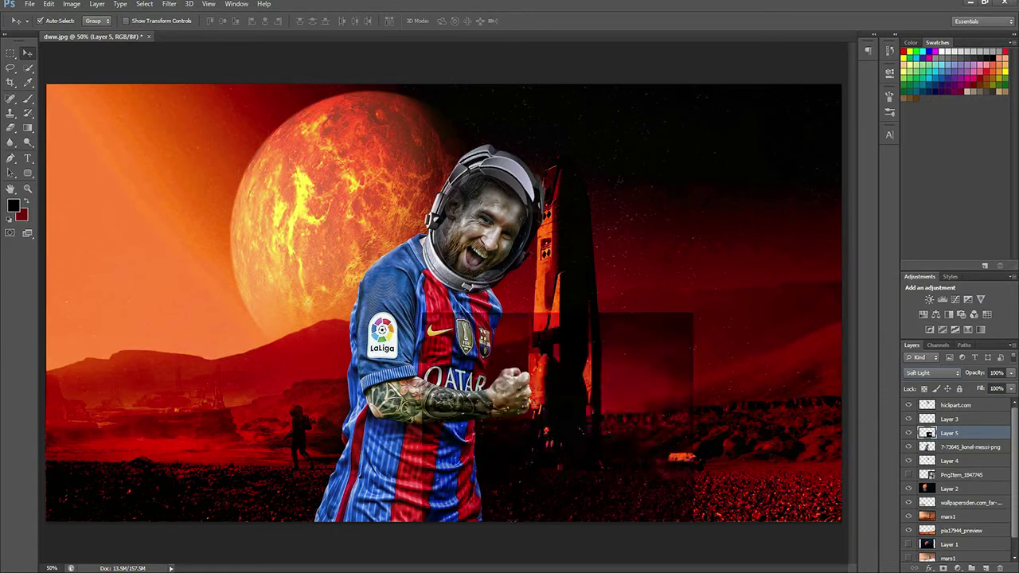
pyautogui.press('Up')
pyautogui.press('Up')
pyautogui.press('Up')
pyautogui.moveTo(677, 374); pyautogui.dragTo(713, 364)
pyautogui.press('Up')
pyautogui.press('Up')
pyautogui.press('Up')
# - Erase the hard outer edge of the dust-burst layer with a soft eraser and enlarge the layer slightly
pyautogui.press('e')
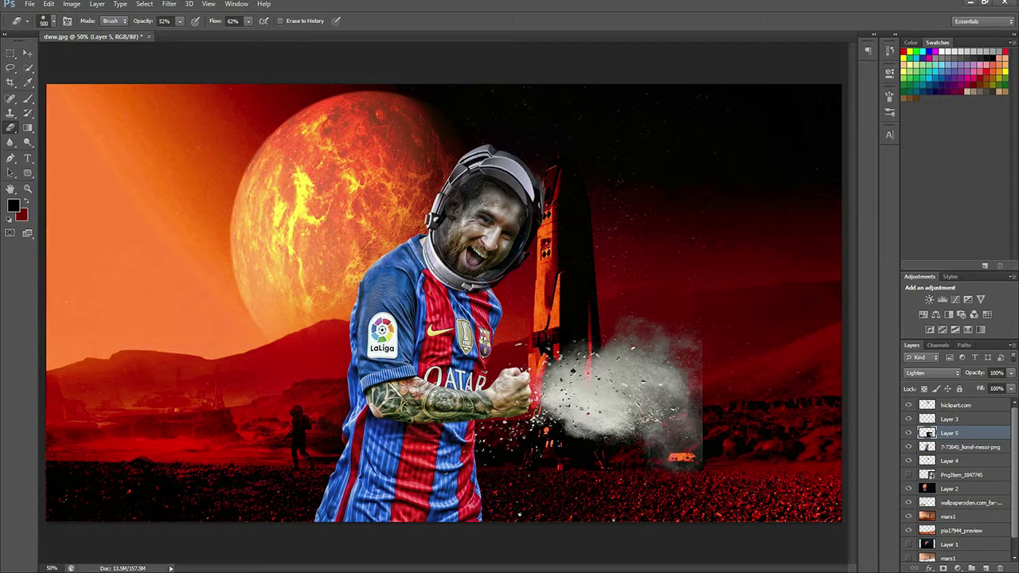
pyautogui.moveTo(689, 466); pyautogui.dragTo(673, 343)
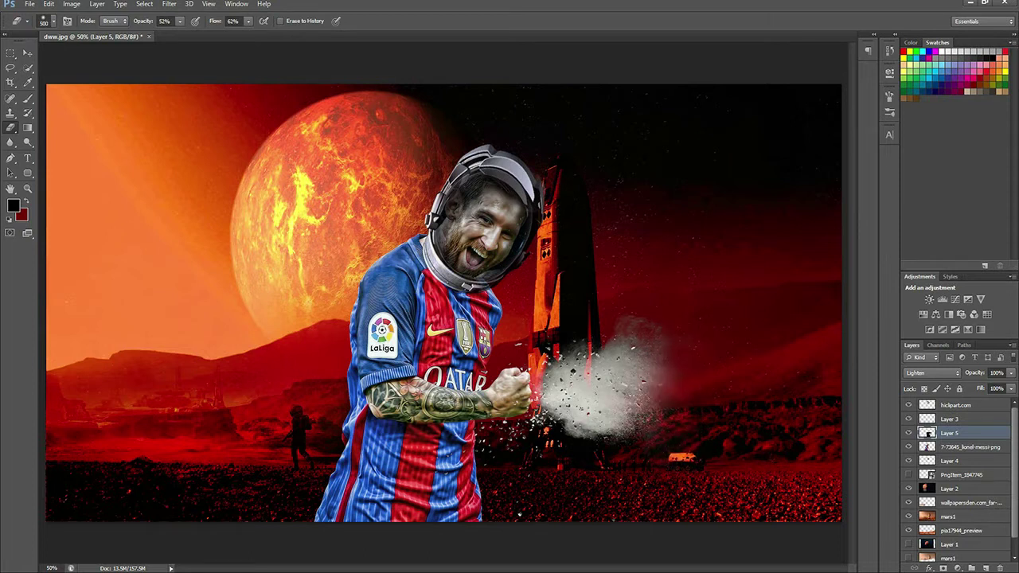
pyautogui.hotkey('ctrl', 't')
pyautogui.press('Return')
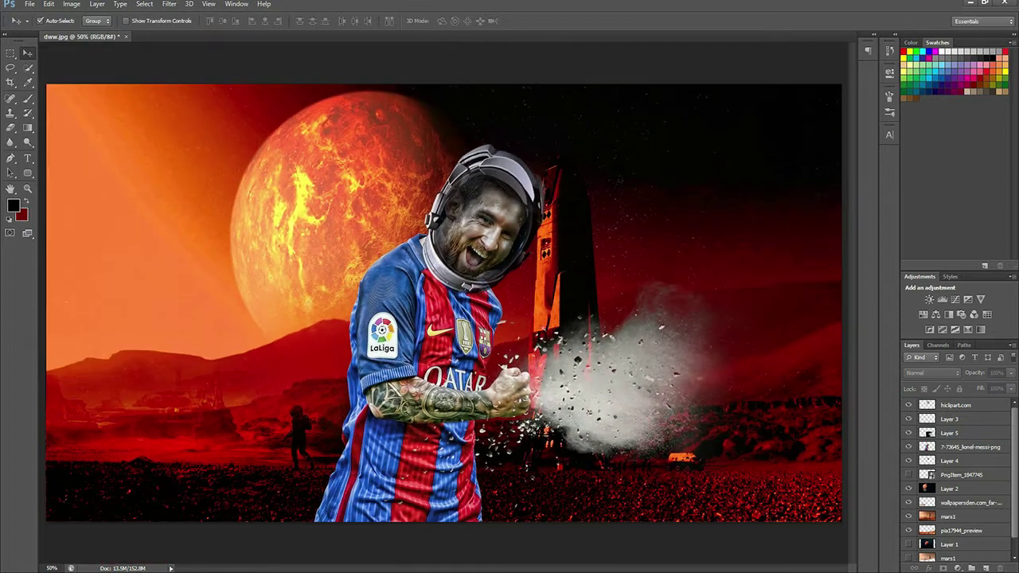
# - Rotate the dust burst about 125 degrees and place it at the lower canvas edge beside the footballer's hip
pyautogui.moveTo(637, 374); pyautogui.dragTo(483, 444)
pyautogui.hotkey('ctrl', 't')
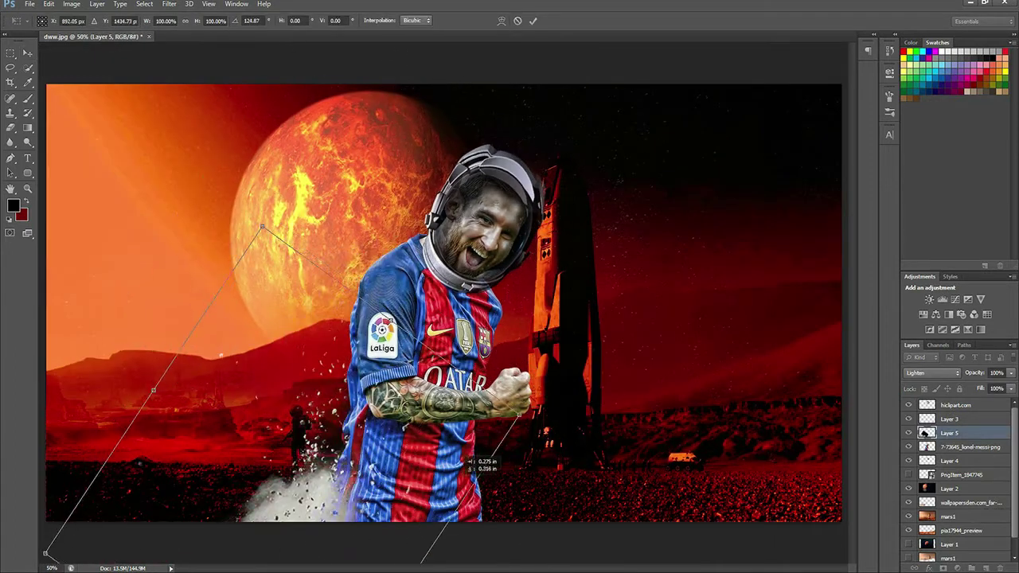
pyautogui.press('Return')
# - Try the dust-burst layer below the footballer and Layer 2 in the stack, and return it above the footballer layer
pyautogui.hotkey('ctrl', '[')
pyautogui.hotkey('ctrl', '[')
pyautogui.hotkey('ctrl', '[')
pyautogui.hotkey('ctrl', '[')
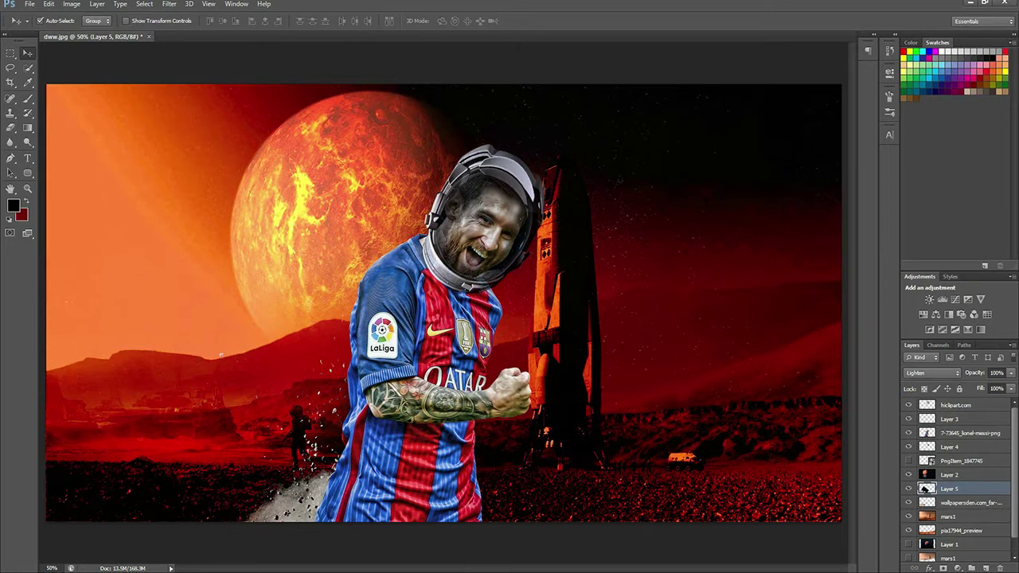
pyautogui.hotkey('ctrl', ']')
pyautogui.hotkey('ctrl', ']')
pyautogui.hotkey('ctrl', ']')
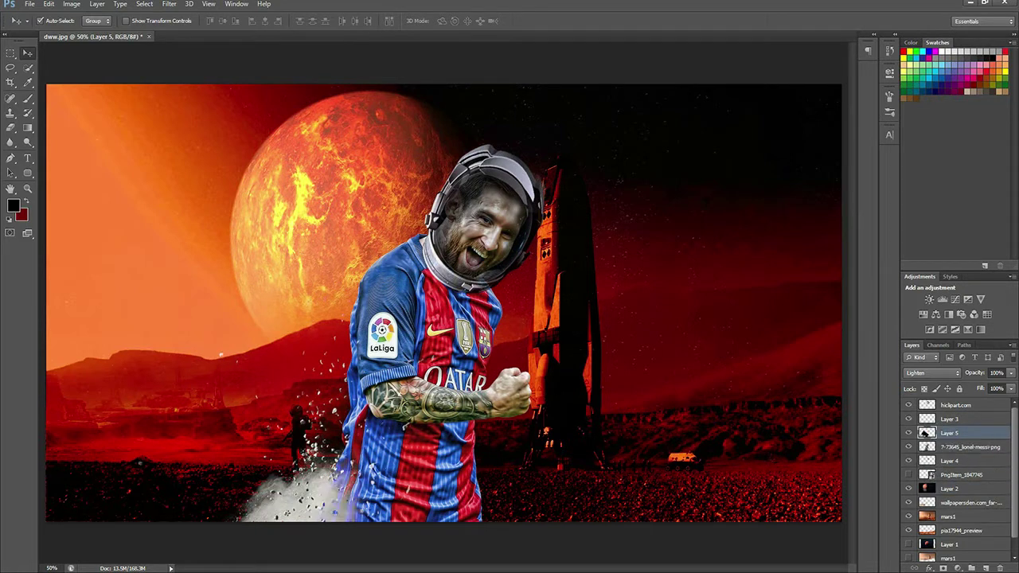
# - Copy the Envato Dust Particles Overlay image from the search results and paste it enlarged across most of the composite
pyautogui.hotkey('alt', 'Tab')
pyautogui.click(270, 175)
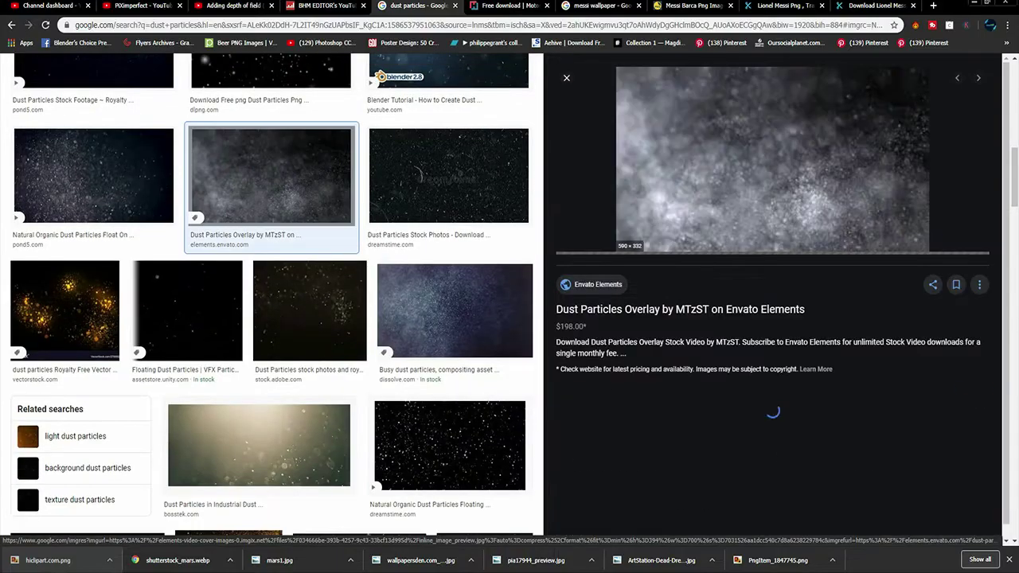
pyautogui.rightClick(816, 203)
pyautogui.click(836, 340)
pyautogui.hotkey('alt', 'Tab')
pyautogui.hotkey('ctrl', 'v')
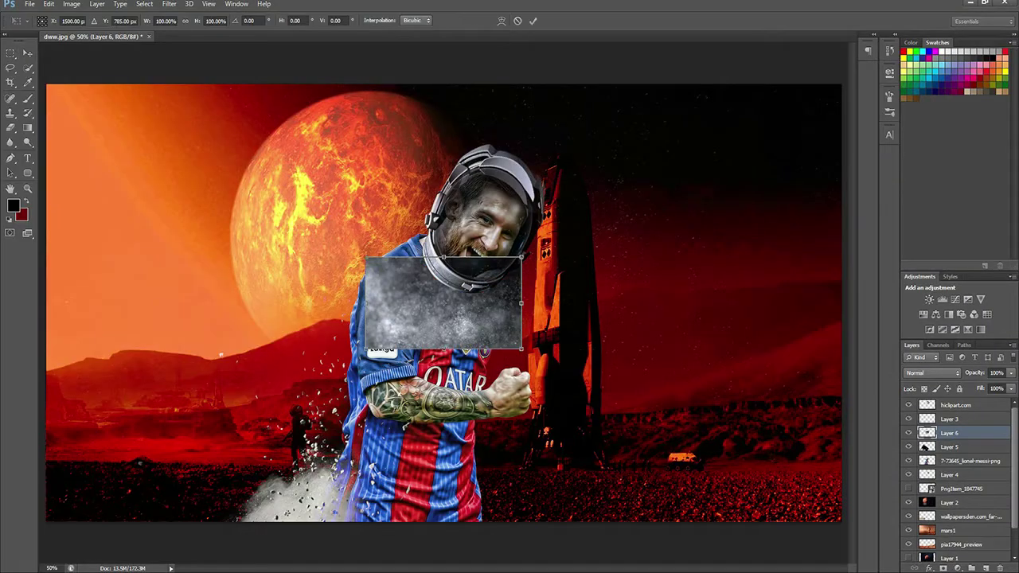
pyautogui.hotkey('ctrl', 't')
pyautogui.press('Return')
# - Try the Hue and Multiply blending modes on the dust overlay layer and delete the layer
pyautogui.click(933, 372)
pyautogui.click(928, 258)
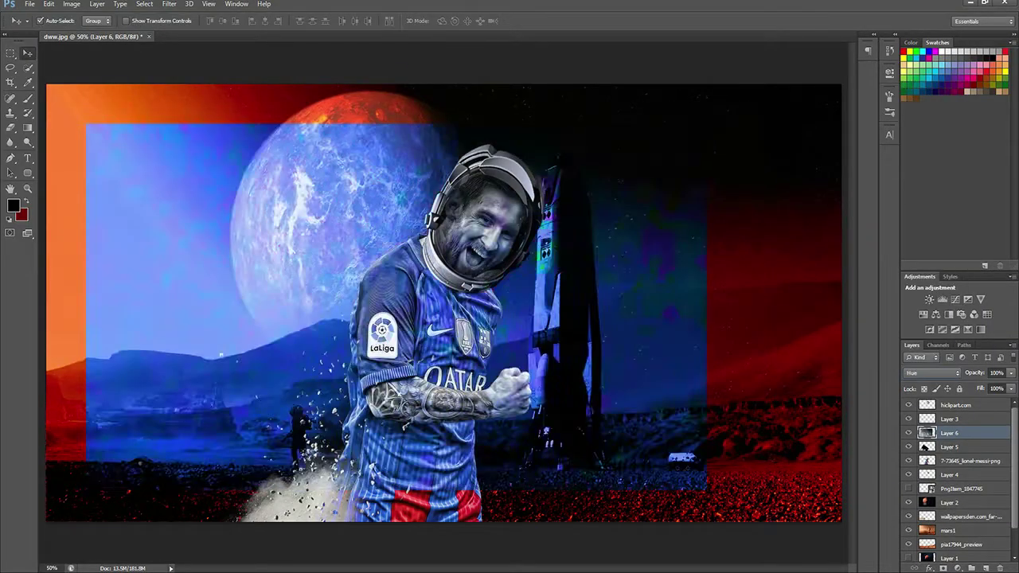
pyautogui.press('Up')
pyautogui.press('Up')
pyautogui.press('Up')
pyautogui.press('Up')
pyautogui.press('Up')
pyautogui.press('Up')
pyautogui.press('Up')
pyautogui.press('Up')
pyautogui.press('Up')
pyautogui.press('Up')
pyautogui.press('Up')
pyautogui.press('Up')
pyautogui.press('Up')
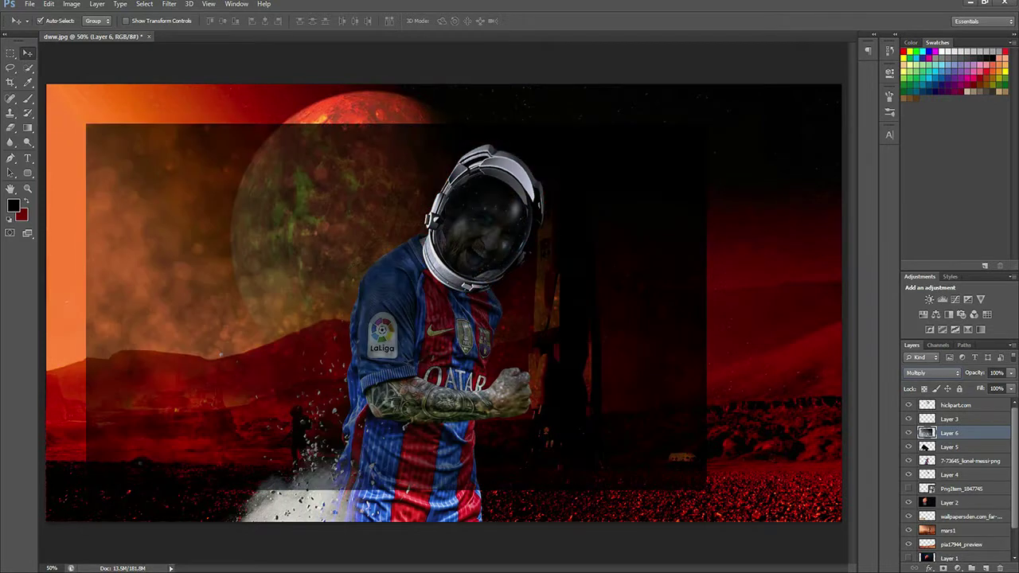
pyautogui.press('Delete')
# - Move the helmet away from the footballer's head and undo the move
pyautogui.moveTo(533, 160); pyautogui.dragTo(294, 174)
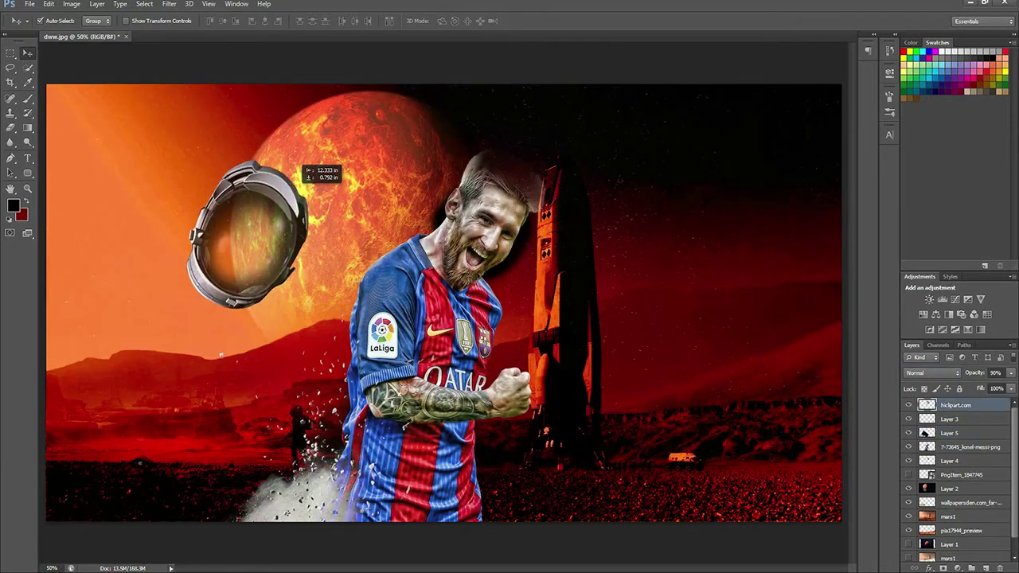
pyautogui.hotkey('ctrl', 'z')
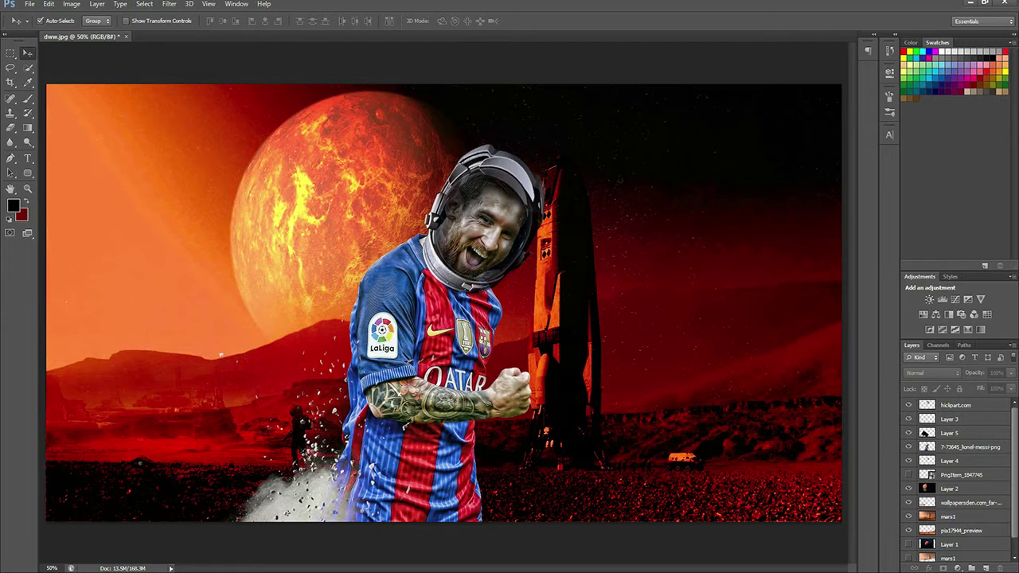
pyautogui.hotkey('alt', 'Tab')
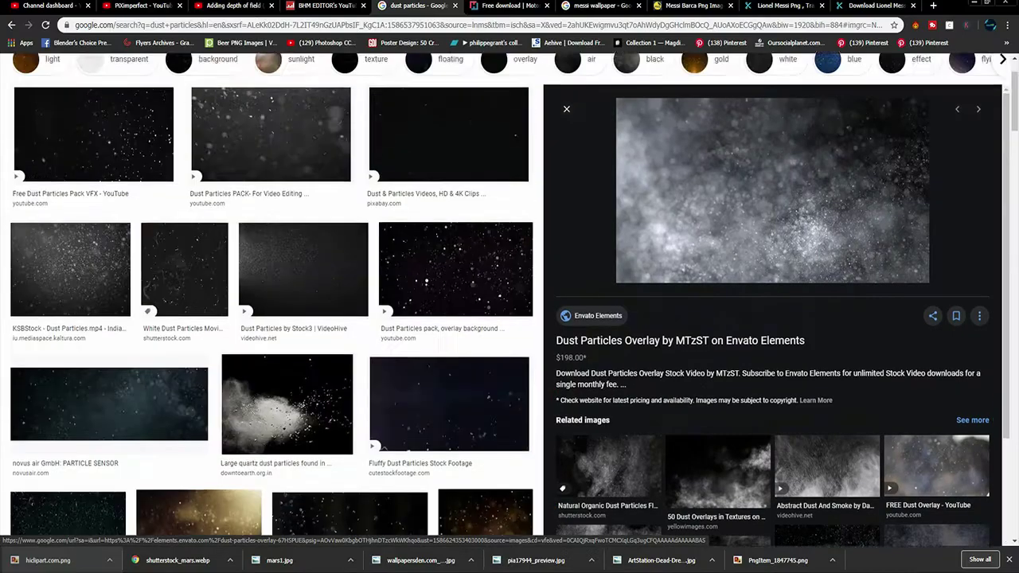
pyautogui.scroll(3, 509, 287)
pyautogui.hotkey('ctrl', 'Tab')
pyautogui.hotkey('ctrl', 'Tab')
pyautogui.hotkey('alt', 'Tab')
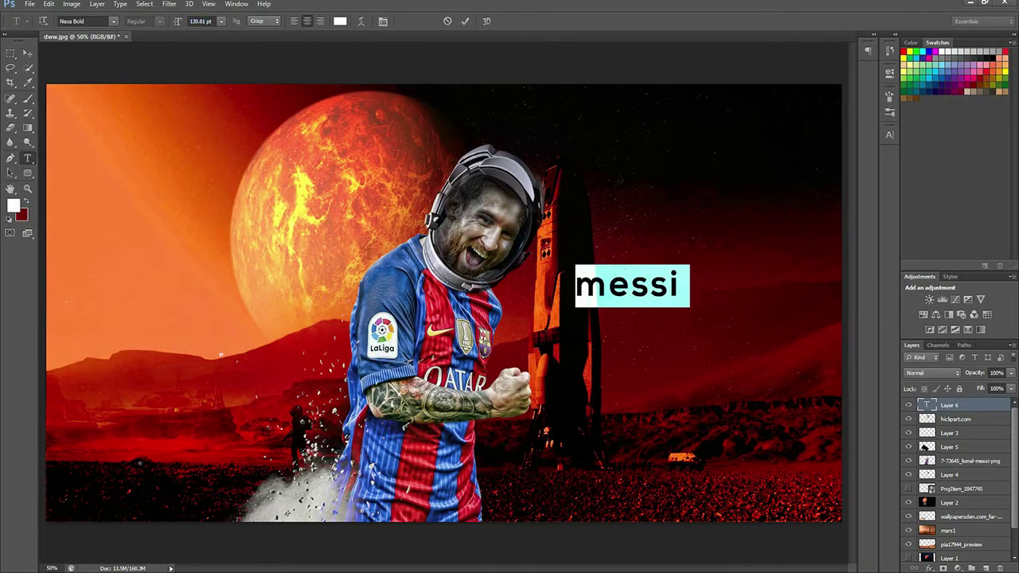
# - Set the MESSI title beside the rocket in all caps and try the Onyx and QUARTZO demo fonts on it
pyautogui.hotkey('ctrl', 't')
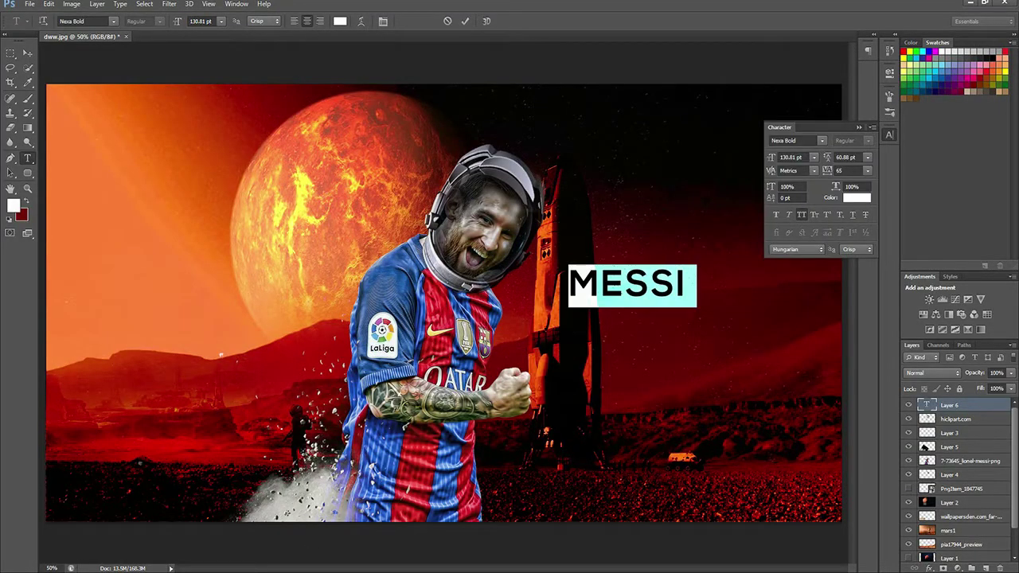
pyautogui.click(114, 21)
pyautogui.click(120, 211)
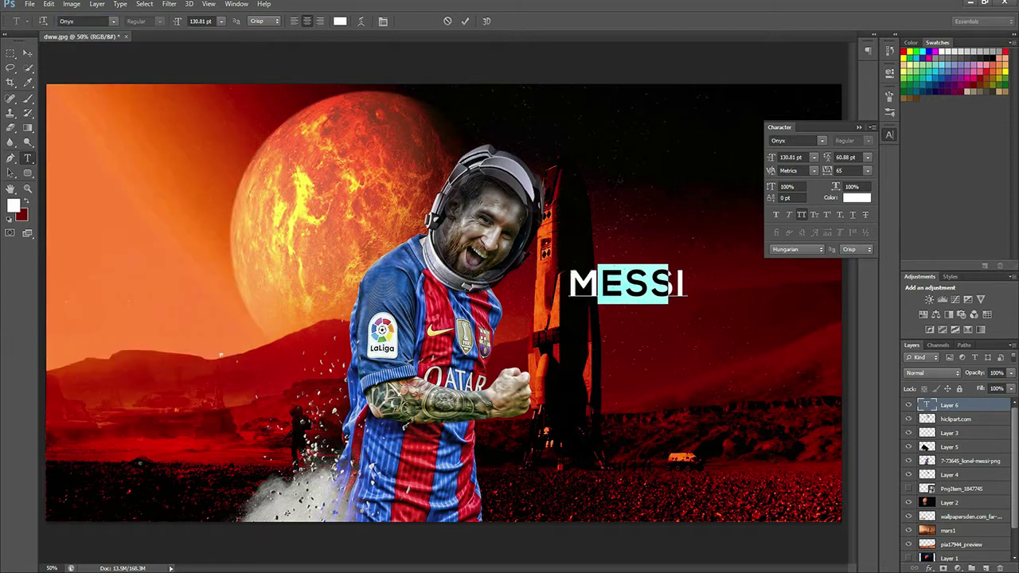
pyautogui.click(114, 21)
pyautogui.click(120, 294)
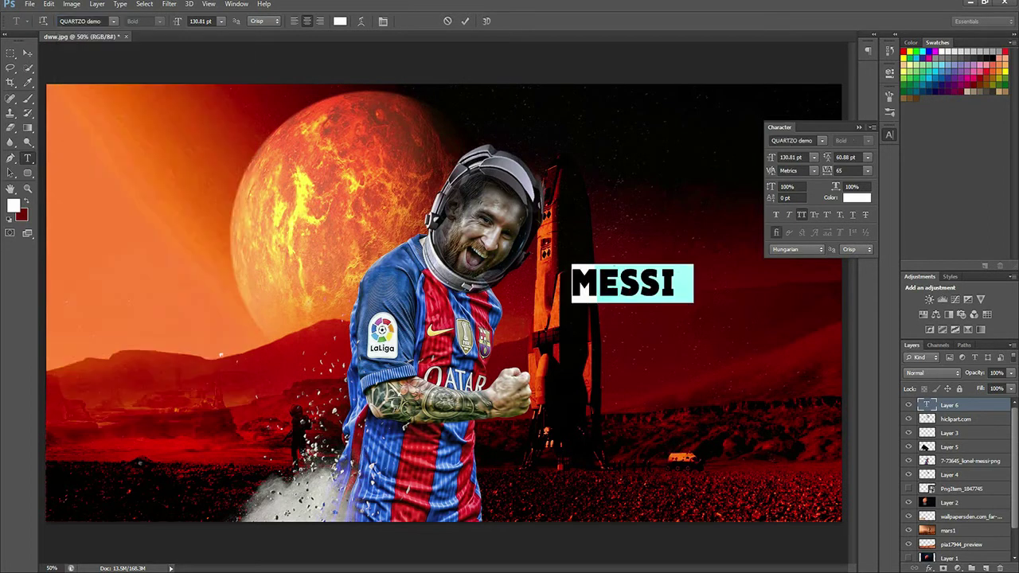
# - Try the Anamelia and 28 Days Later fonts on the MESSI title
pyautogui.click(114, 21)
pyautogui.scroll(-10, 151, 231)
pyautogui.scroll(10, 152, 231)
pyautogui.click(91, 43)
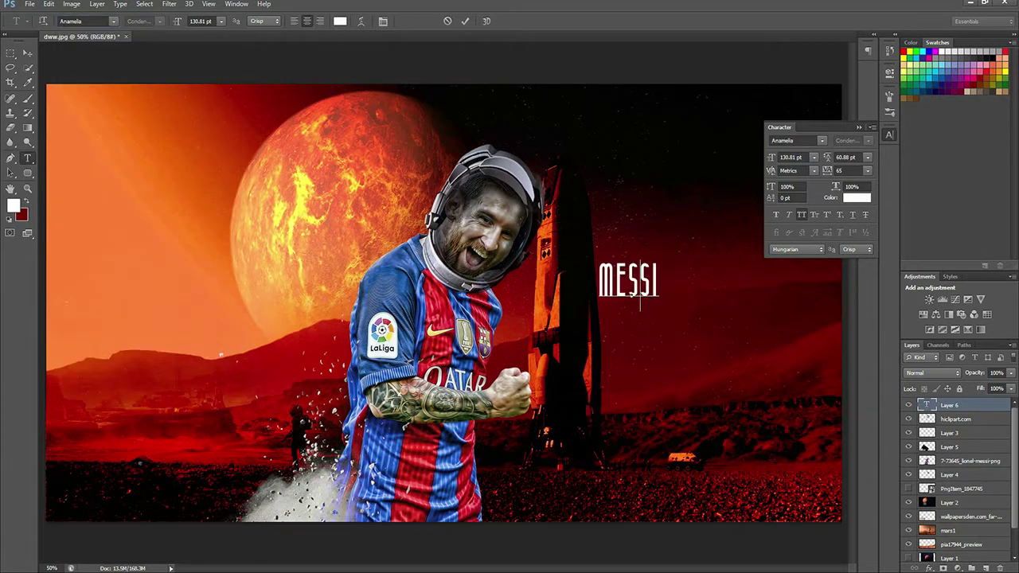
pyautogui.click(114, 21)
pyautogui.press('Escape')
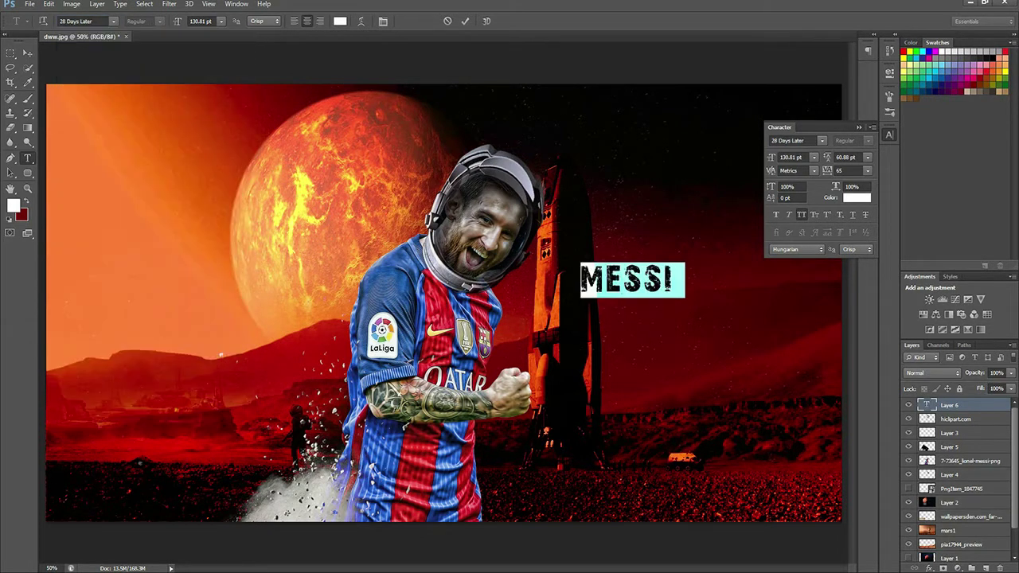
# - Set the MESSI title's tracking to -35 and try the Basscrw and Black Ground fonts
pyautogui.click(114, 21)
pyautogui.scroll(-2, 151, 231)
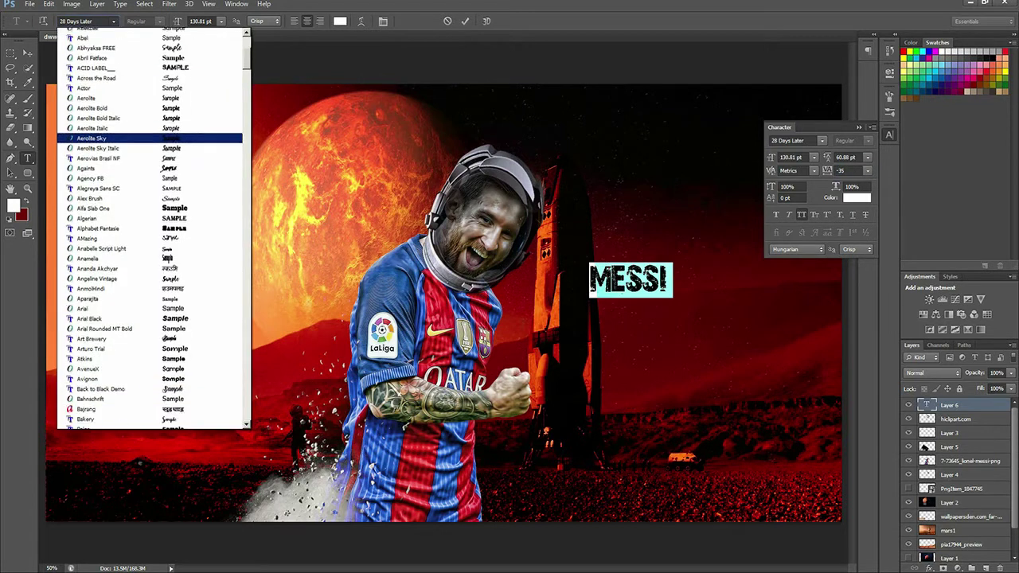
pyautogui.click(120, 324)
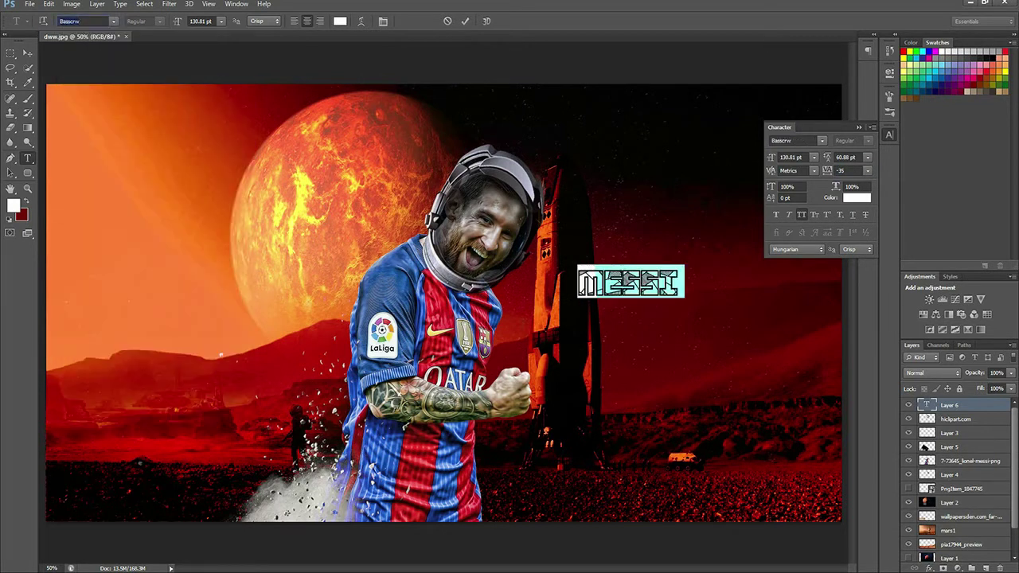
pyautogui.click(114, 20)
pyautogui.click(119, 184)
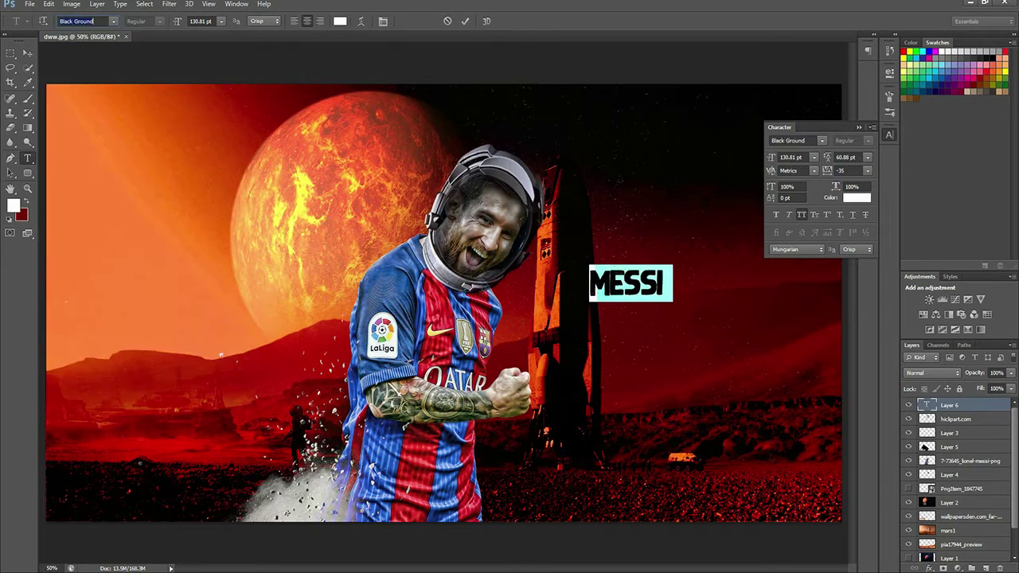
pyautogui.click(114, 20)
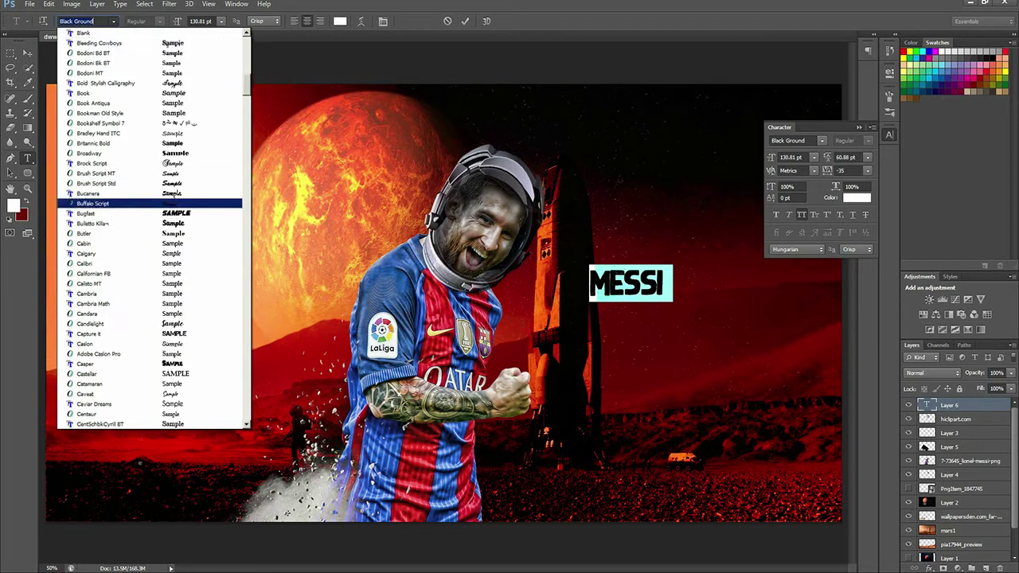
# - Give the MESSI title a heavy slanted, sliced font at 226.81 pt and place a duplicate directly below it
pyautogui.click(85, 195)
pyautogui.hotkey('ctrl', 'shift', '.')
pyautogui.hotkey('ctrl', 'Return')
pyautogui.press('v')
pyautogui.moveTo(660, 271); pyautogui.dragTo(714, 357)
# - Change the upper MESSI title to the Gotham Ultra italic font
pyautogui.doubleClick(926, 419)
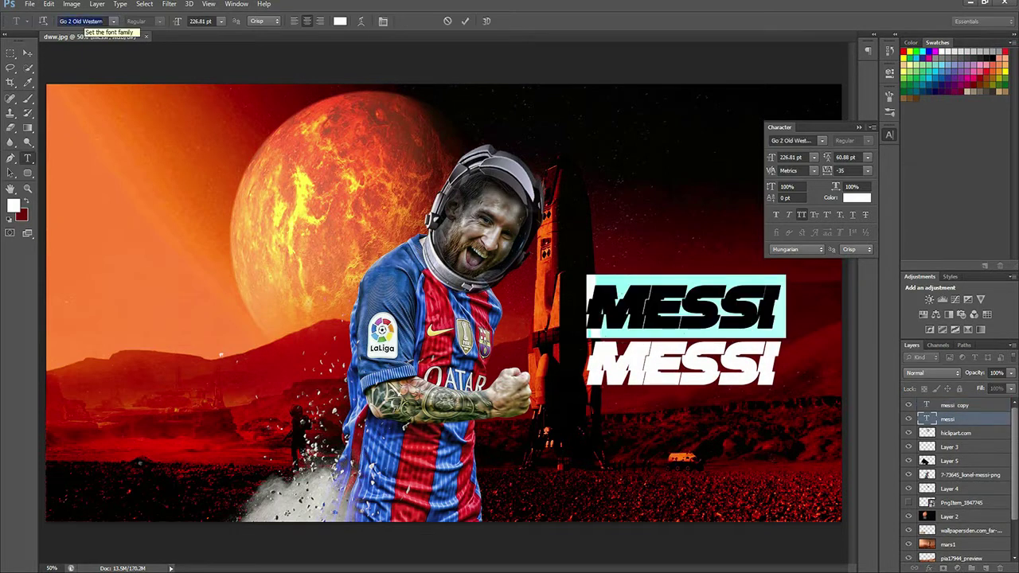
pyautogui.press('Return')
pyautogui.click(114, 21)
pyautogui.press('Return')
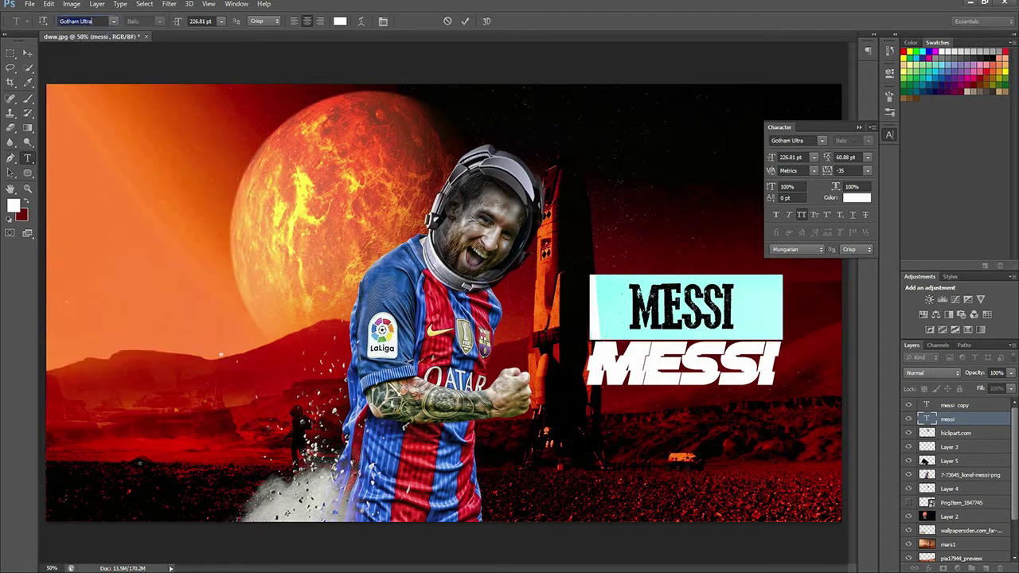
pyautogui.click(27, 53)
# - Move the sliced MESSI title down near the lower canvas edge and place a duplicate of the Gotham Ultra title higher up
pyautogui.click(955, 405)
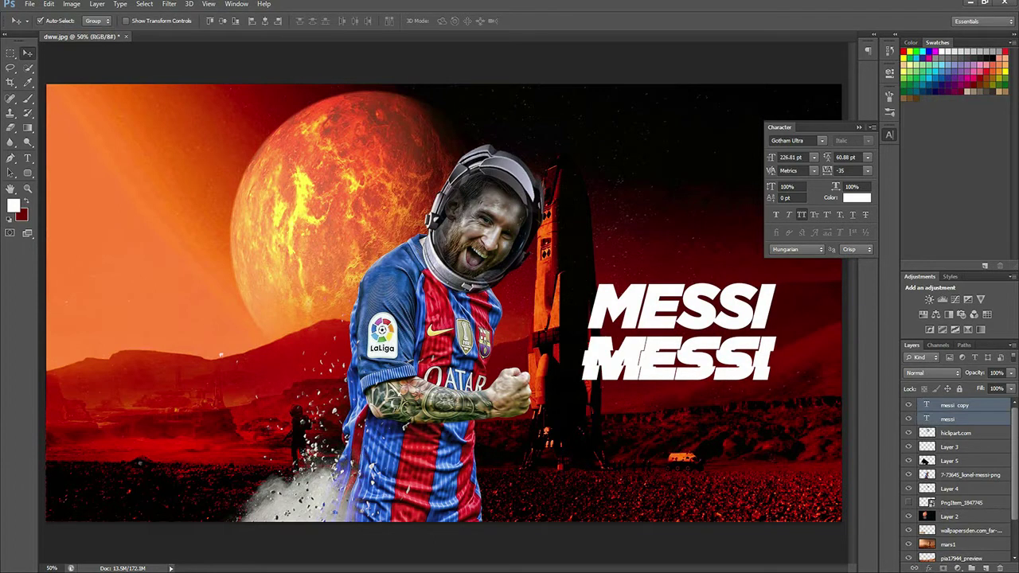
pyautogui.moveTo(677, 358); pyautogui.dragTo(667, 478)
pyautogui.moveTo(707, 291); pyautogui.dragTo(717, 196)
# - Select the white letters with Color Range at fuzziness 40 and delete the fill of the topmost MESSI copy, leaving thin outlines
pyautogui.press('b')
pyautogui.click(144, 3)
pyautogui.click(171, 91)
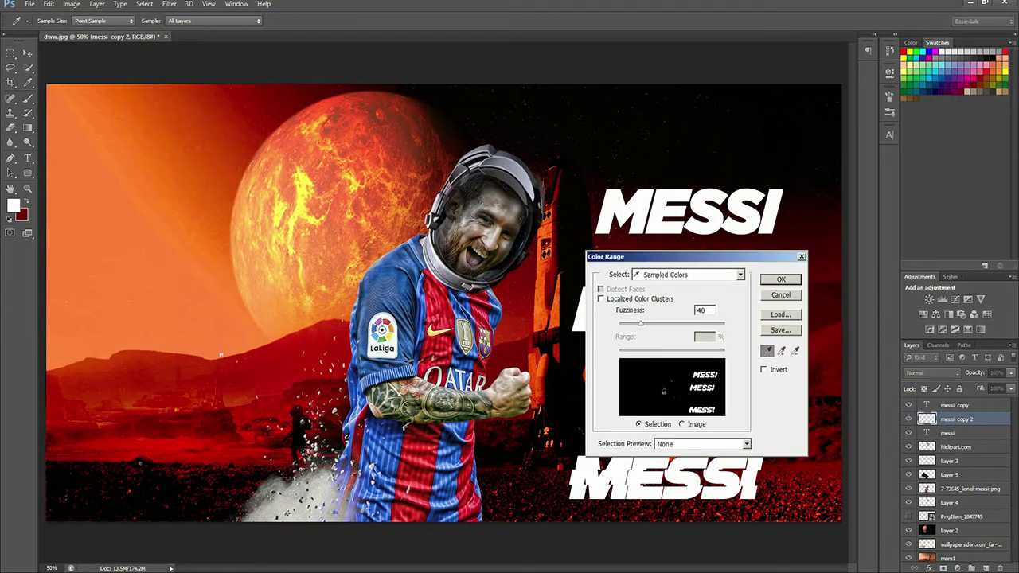
pyautogui.click(783, 276)
pyautogui.press('Delete')
# - Give the thin outlined MESSI copy a Color Overlay and a 3 px yellow stroke positioned outside
pyautogui.hotkey('ctrl', 't')
pyautogui.press('Return')
pyautogui.click(944, 568)
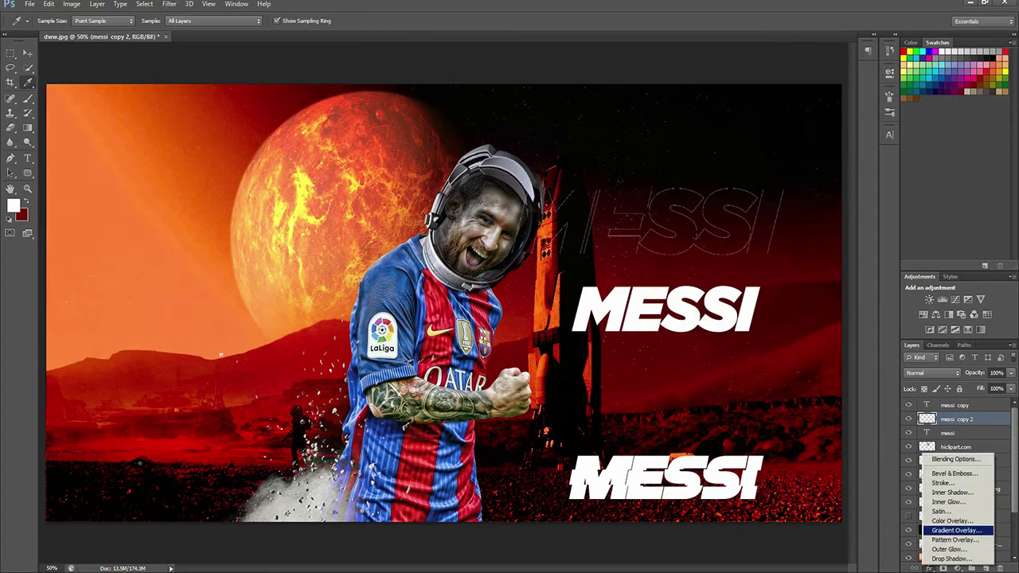
pyautogui.click(956, 519)
pyautogui.click(711, 303)
pyautogui.click(814, 332)
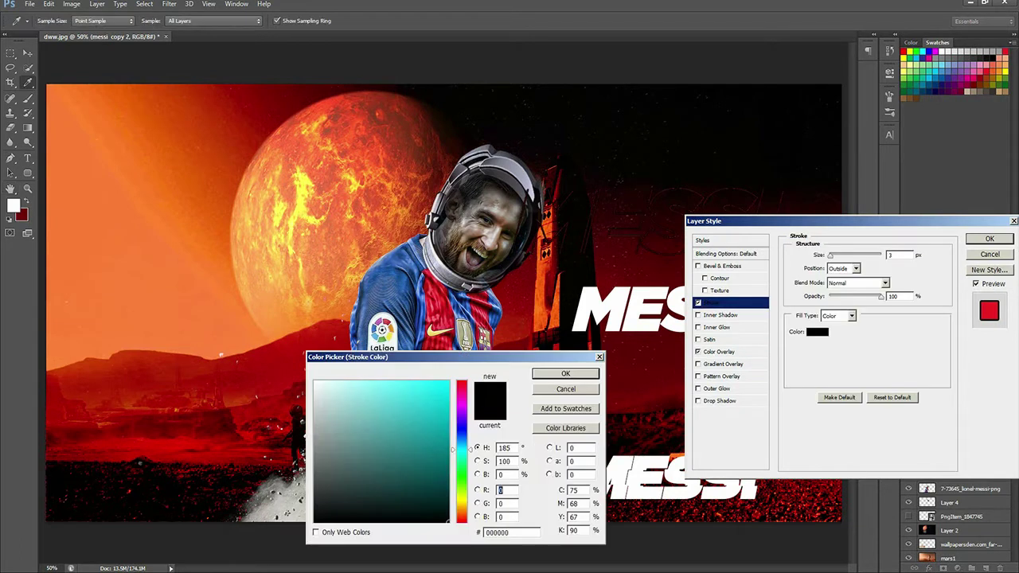
pyautogui.click(461, 498)
pyautogui.click(564, 371)
pyautogui.click(990, 239)
# - Move the yellow MESSI outline just below the white title and send its layer behind the footballer
pyautogui.moveTo(647, 222); pyautogui.dragTo(659, 359)
pyautogui.hotkey('ctrl', '[')
pyautogui.hotkey('ctrl', '[')
pyautogui.hotkey('ctrl', '[')
pyautogui.hotkey('ctrl', '[')
pyautogui.hotkey('ctrl', '[')
pyautogui.hotkey('ctrl', 't')
pyautogui.press('Return')
# - Try a duplicate of the yellow MESSI outline behind the helmet, then return to a single outline beneath the white title
pyautogui.moveTo(586, 128); pyautogui.dragTo(553, 120)
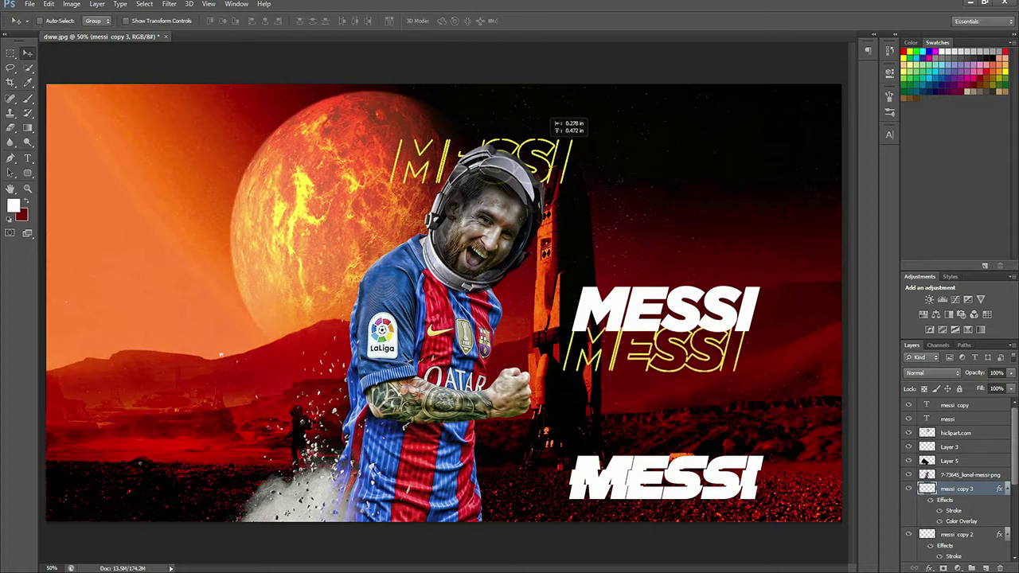
pyautogui.scroll(-2, 956, 477)
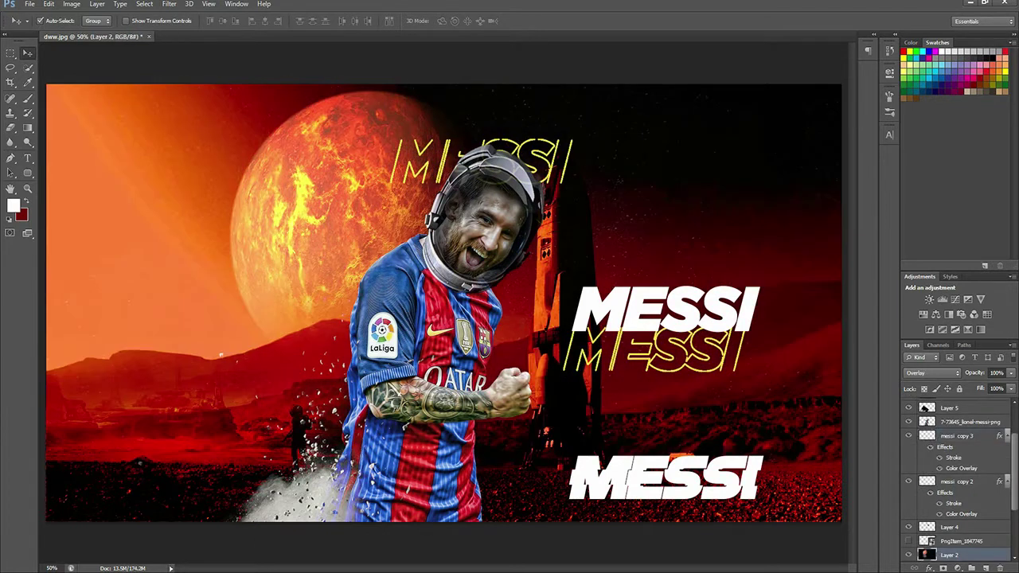
pyautogui.scroll(2, 956, 478)
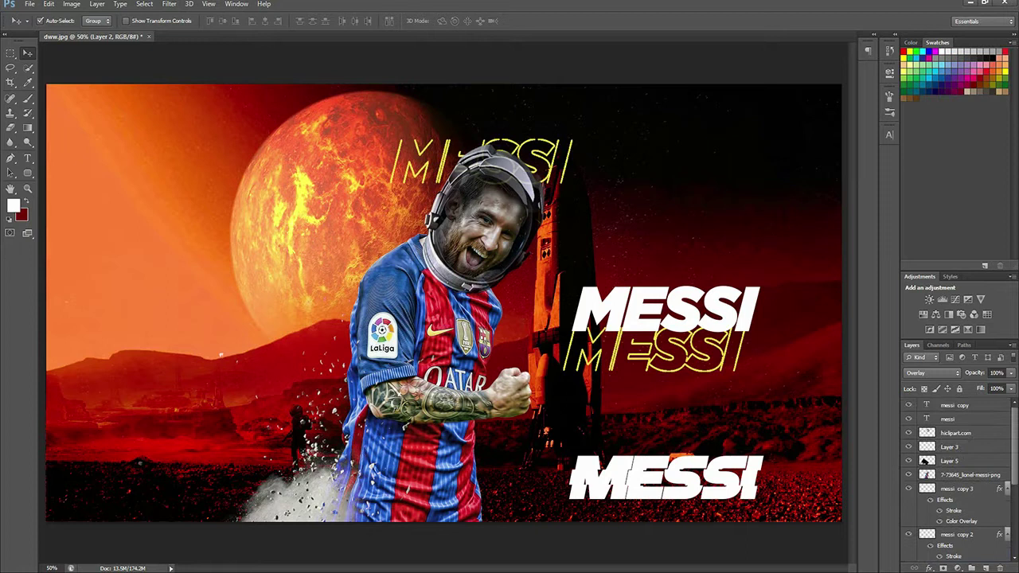
pyautogui.moveTo(661, 354); pyautogui.dragTo(662, 253)
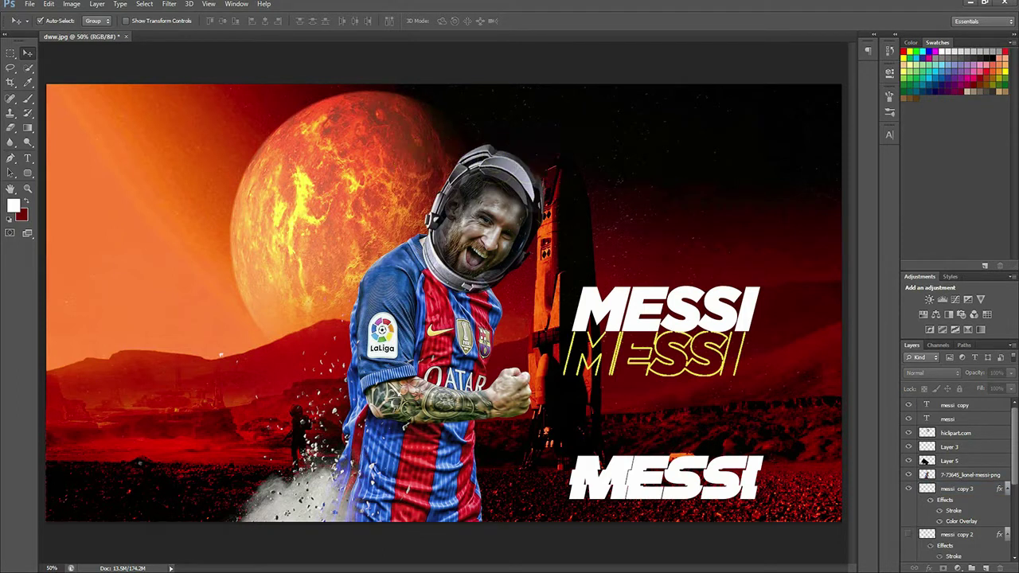
pyautogui.hotkey('ctrl', 'alt', 'z')
pyautogui.hotkey('ctrl', 'alt', 'z')
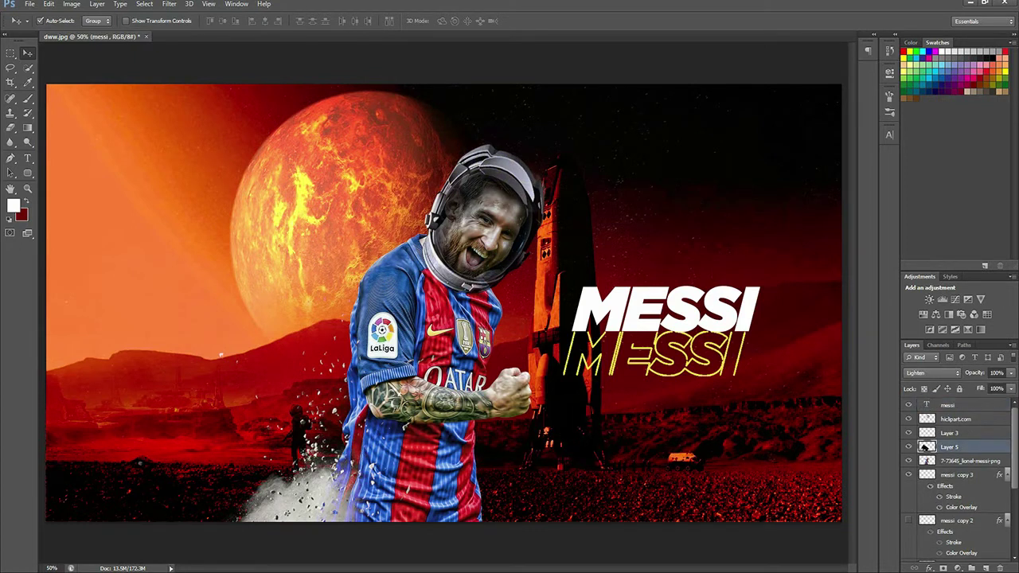
# - Select the footballer, helmet, dust and background layers and shift them about 3.1 in left
pyautogui.click(493, 212)
pyautogui.click(955, 419)
pyautogui.keyDown('shift'); pyautogui.click(970, 460); pyautogui.keyUp('shift')
pyautogui.moveTo(430, 443); pyautogui.dragTo(367, 442)
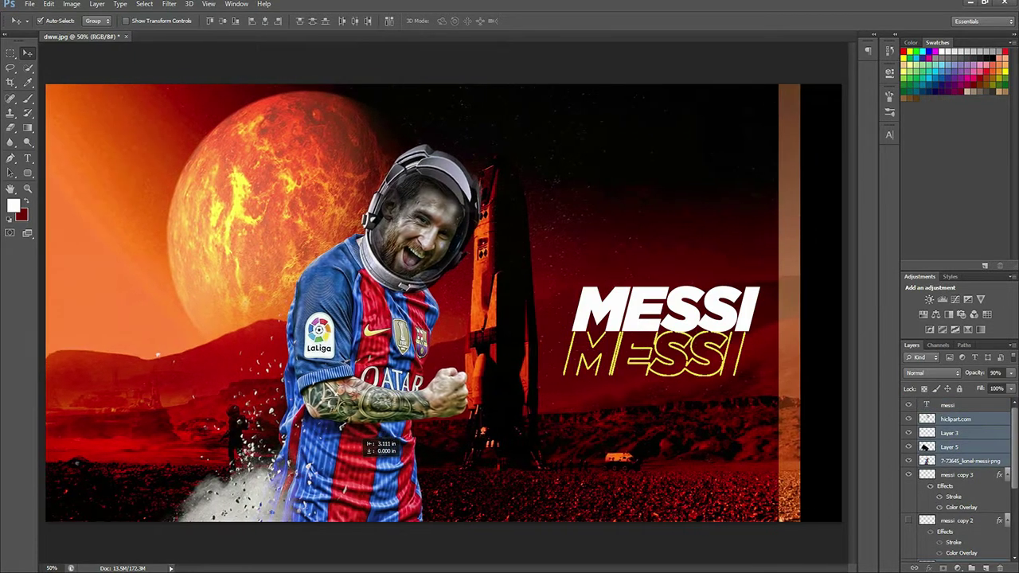
# - Move the planet and the Mars background layers back right until they cover the empty strip at the canvas edge
pyautogui.click(717, 195)
pyautogui.moveTo(717, 195); pyautogui.dragTo(771, 195)
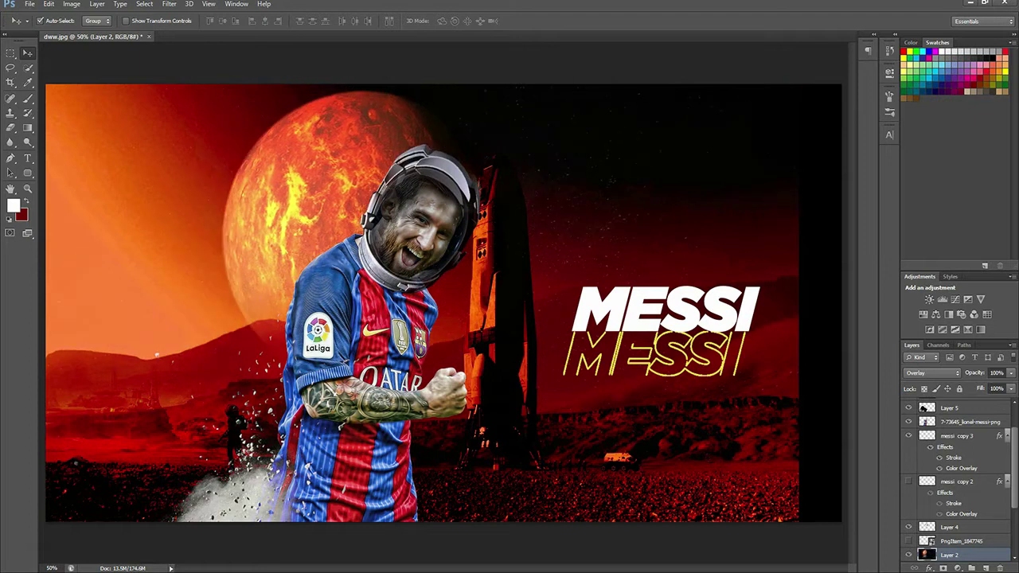
pyautogui.scroll(-3, 956, 486)
pyautogui.click(955, 499)
pyautogui.keyDown('shift'); pyautogui.click(955, 527); pyautogui.keyUp('shift')
pyautogui.moveTo(235, 360); pyautogui.dragTo(271, 360)
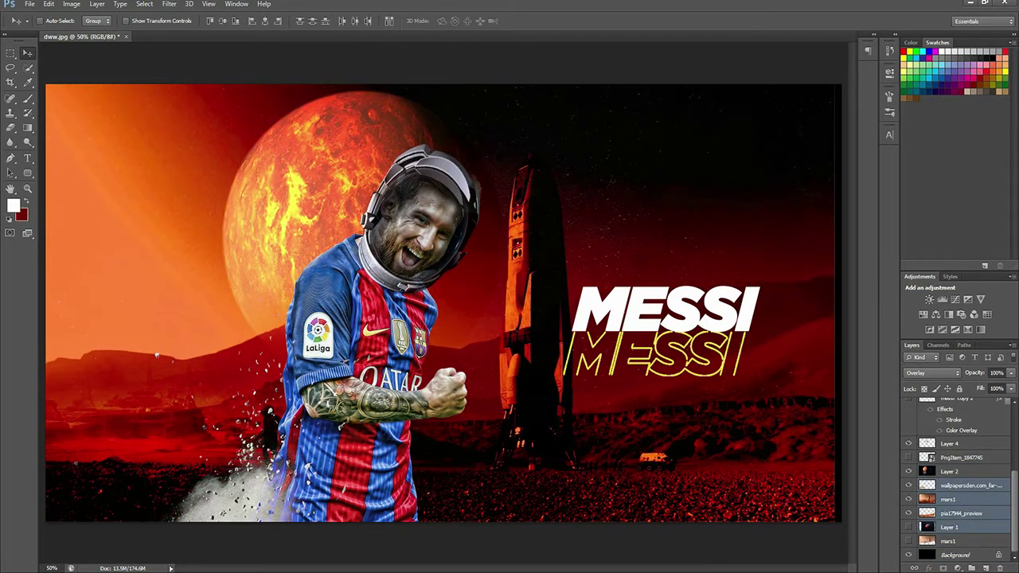
pyautogui.moveTo(753, 267); pyautogui.dragTo(762, 267)
pyautogui.moveTo(641, 188); pyautogui.dragTo(651, 188)
# - Position the dust burst at the footballer's hip on the planet side and enlarge it with Free Transform
pyautogui.moveTo(249, 450); pyautogui.dragTo(733, 450)
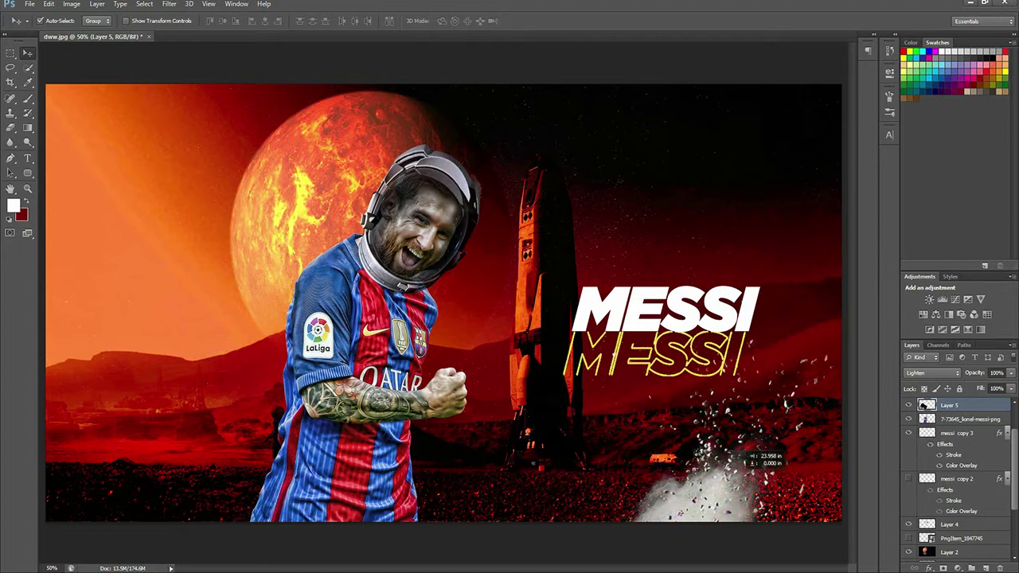
pyautogui.scroll(-3, 955, 477)
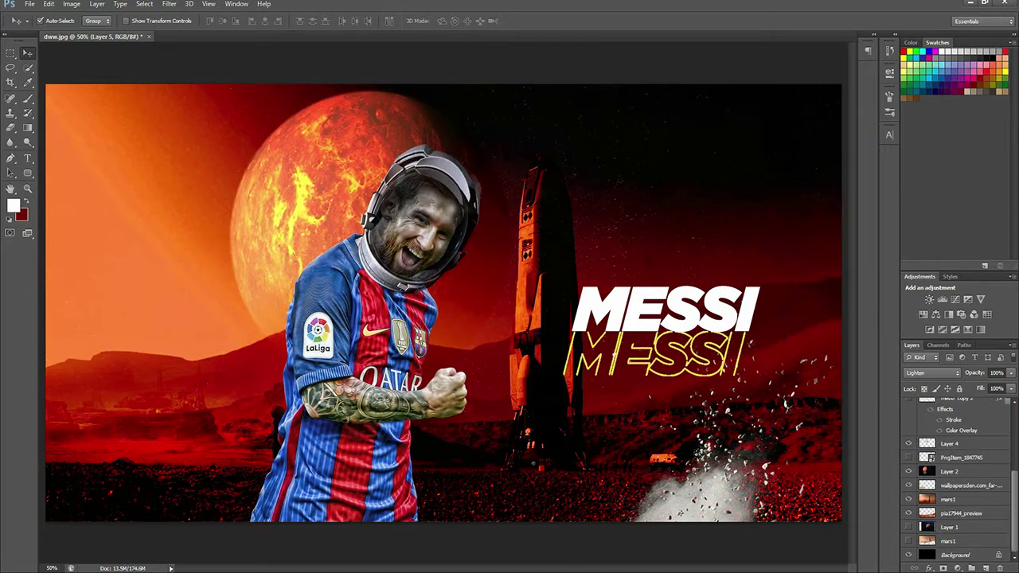
pyautogui.click(962, 458)
pyautogui.moveTo(701, 478); pyautogui.dragTo(231, 478)
pyautogui.hotkey('ctrl', 't')
pyautogui.moveTo(461, 215); pyautogui.dragTo(582, 102)
pyautogui.press('Return')
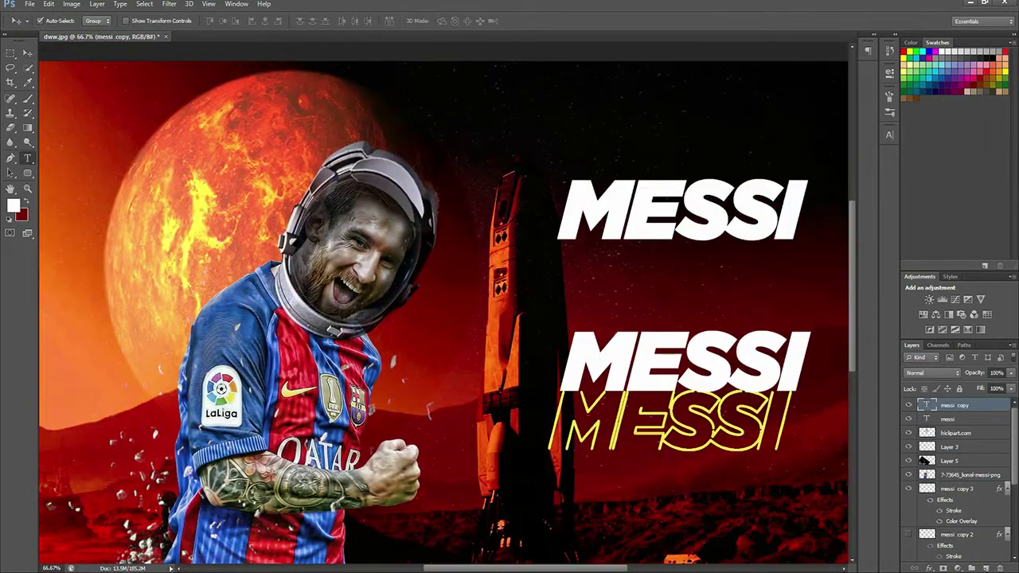
# - Change the upper MESSI copy's text to MARS, looking the word up on Google in the browser, and place it beneath the yellow outline
pyautogui.doubleClick(927, 406)
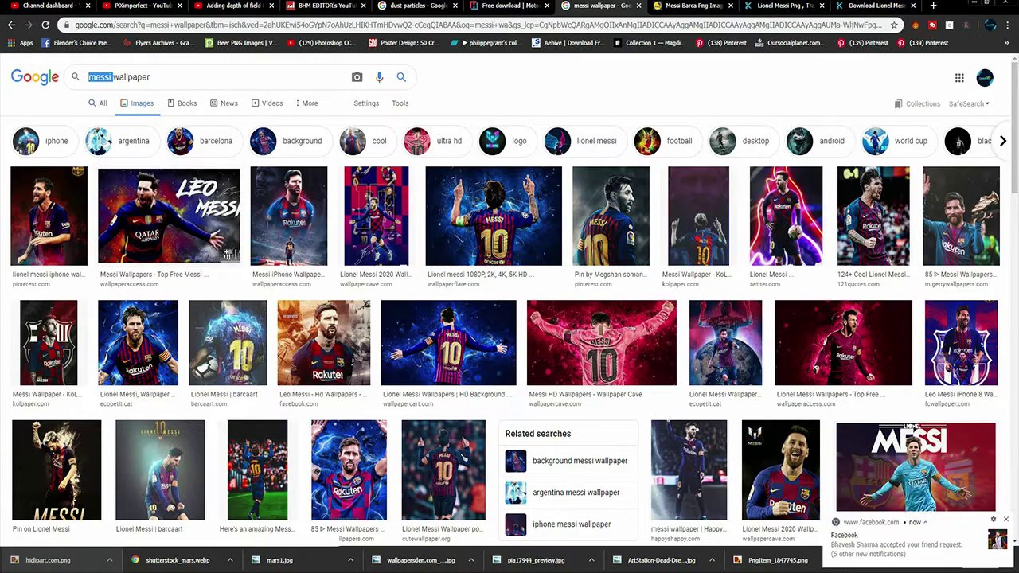
pyautogui.click(36, 74)
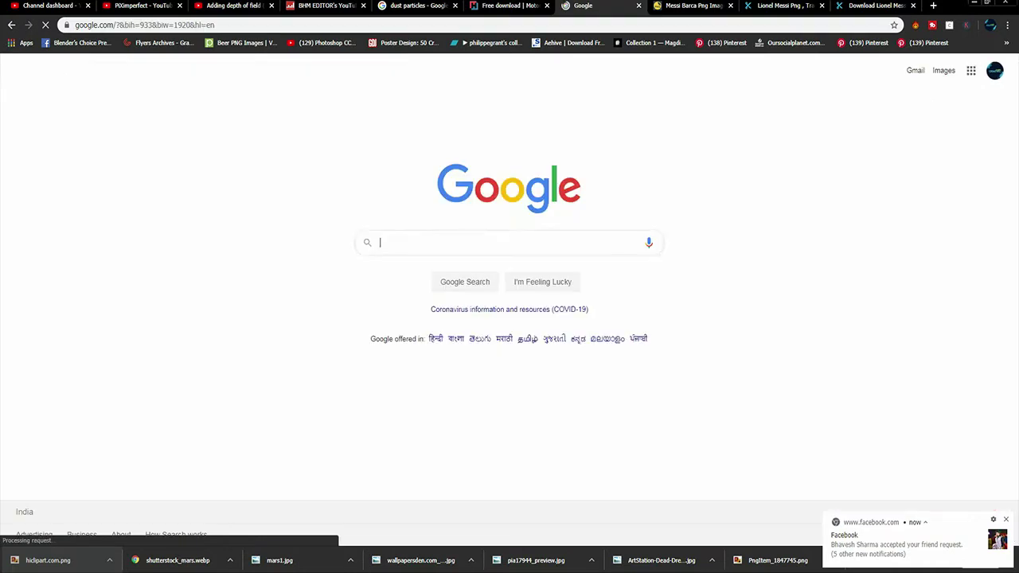
pyautogui.write('mars')
pyautogui.press('Return')
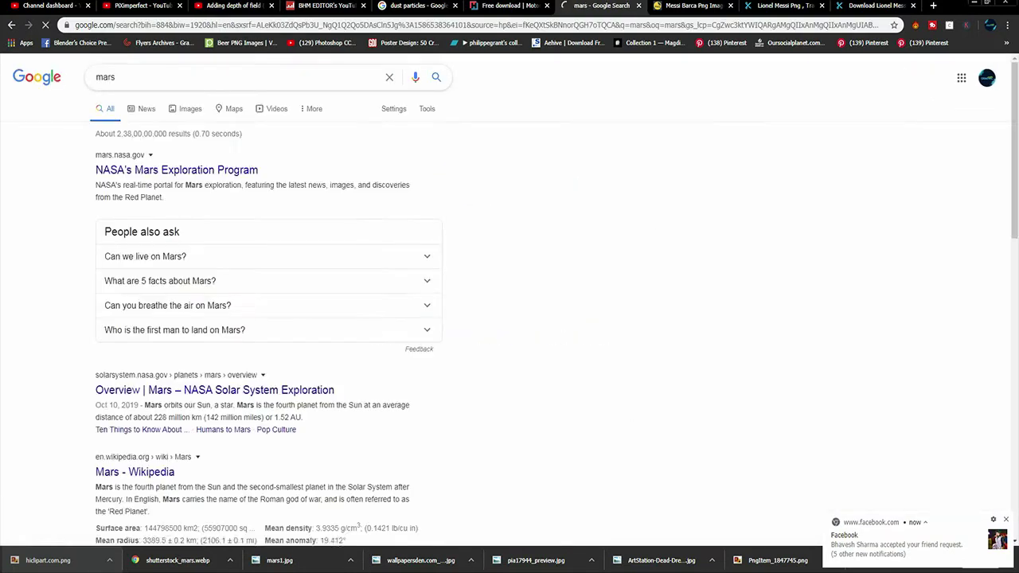
pyautogui.doubleClick(500, 270)
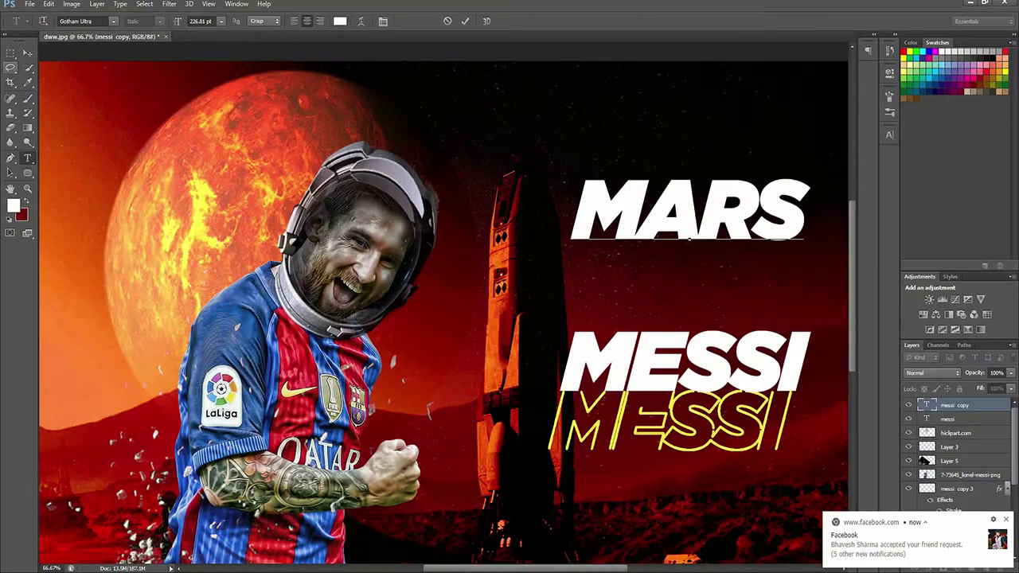
pyautogui.scroll(-2, 444, 303)
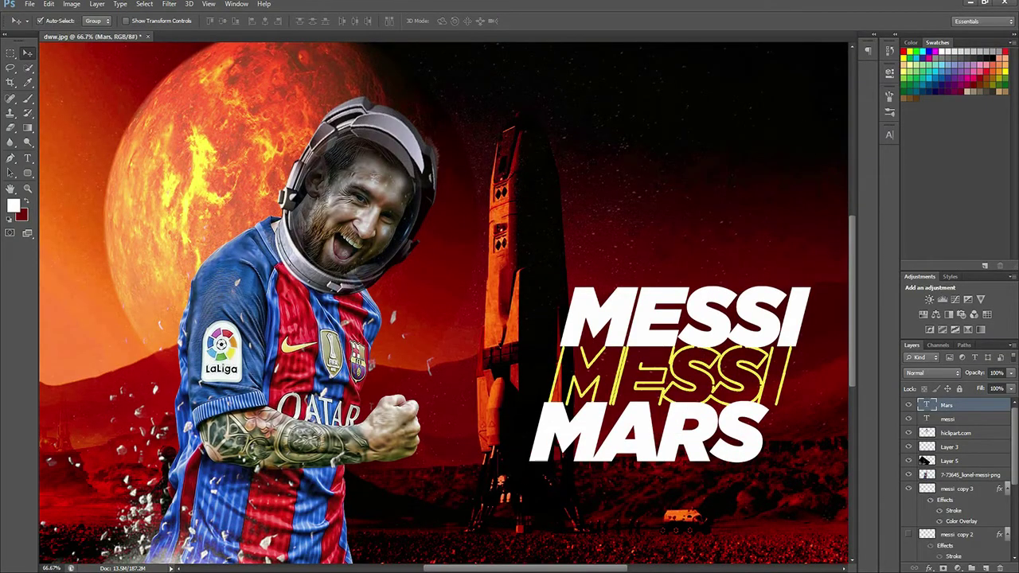
pyautogui.hotkey('ctrl', '-')
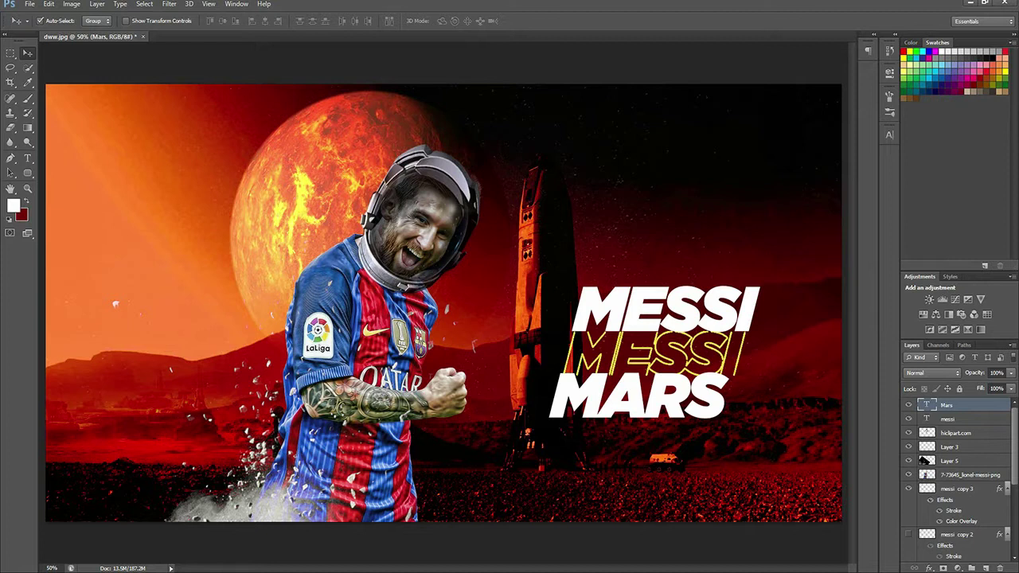
# - Move the yellow outline above the titles, tuck MARS directly under MESSI, and shift both titles about 1.9 in left and 1 in up
pyautogui.click(957, 488)
pyautogui.click(40, 20)
pyautogui.moveTo(653, 354); pyautogui.dragTo(670, 206)
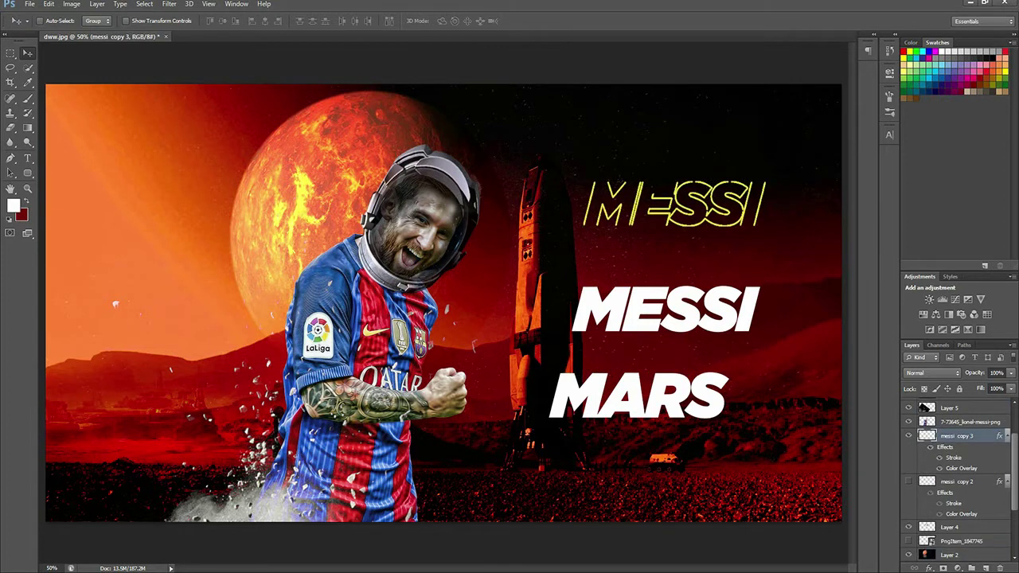
pyautogui.moveTo(629, 394); pyautogui.dragTo(641, 351)
pyautogui.moveTo(691, 296); pyautogui.dragTo(655, 277)
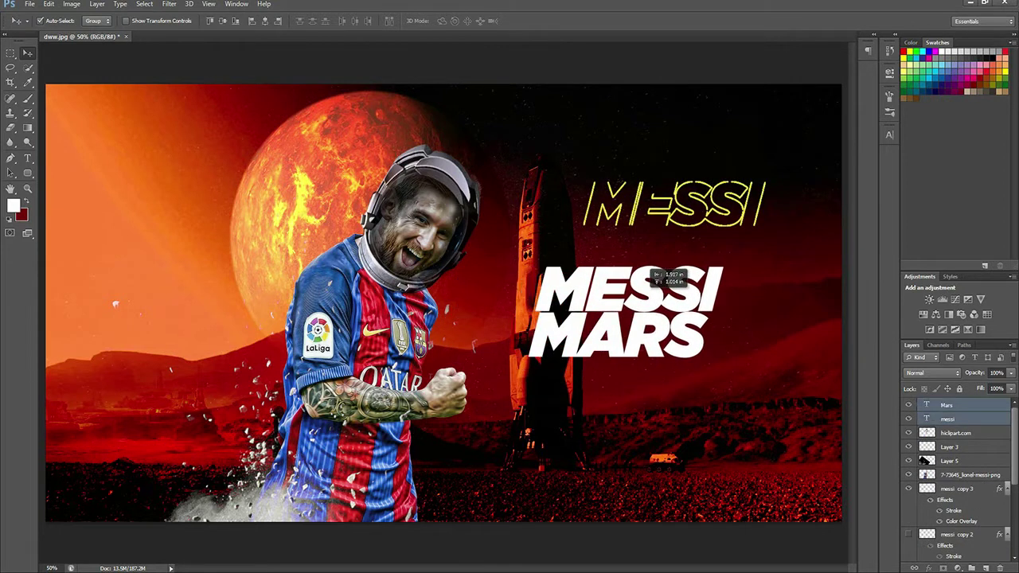
# - Switch to the browser, enter "mission" in the Google search box, and return to the Photoshop composite
pyautogui.hotkey('alt', 'Tab')
pyautogui.doubleClick(108, 76)
pyautogui.write('mission')
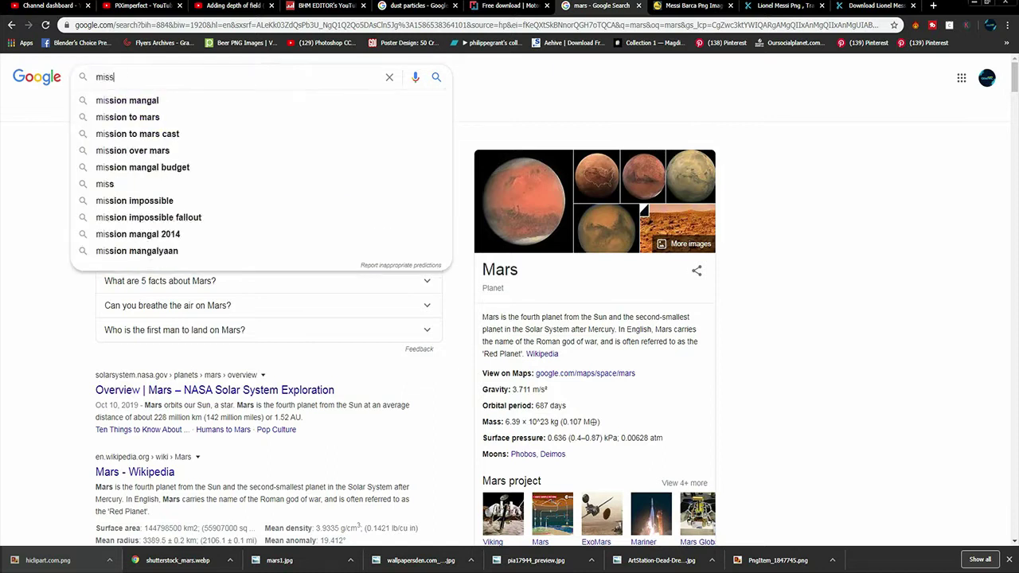
pyautogui.hotkey('alt', 'Tab')
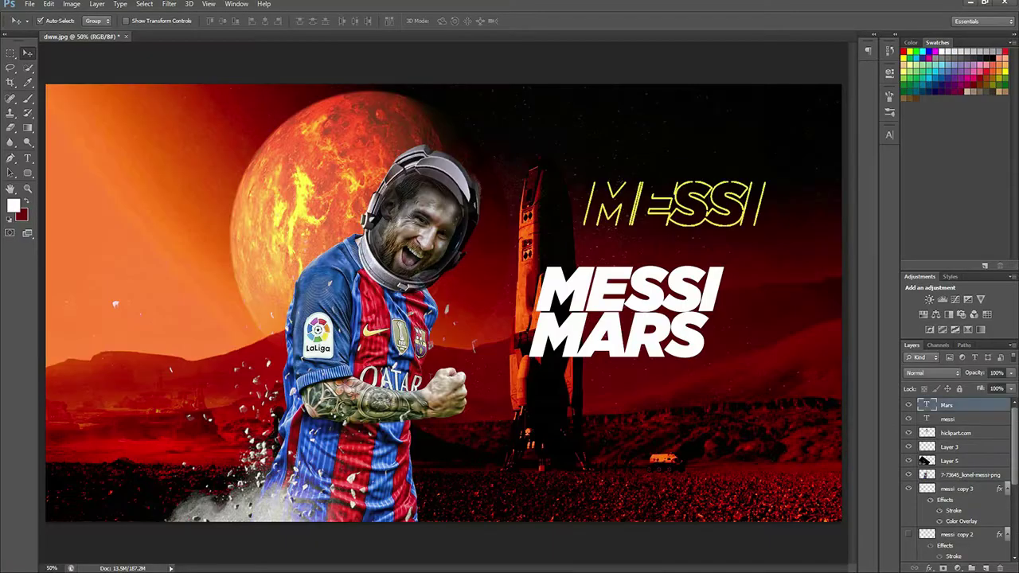
# - Duplicate the MARS title, change the copy's text to MISSION, and shrink it beneath the start of MARS
pyautogui.hotkey('ctrl', 'j')
pyautogui.hotkey('shift', 'Down')
pyautogui.hotkey('shift', 'Down')
pyautogui.hotkey('shift', 'Down')
pyautogui.hotkey('shift', 'Down')
pyautogui.hotkey('shift', 'Down')
pyautogui.write('MISSION')
pyautogui.moveTo(746, 357); pyautogui.dragTo(619, 344)
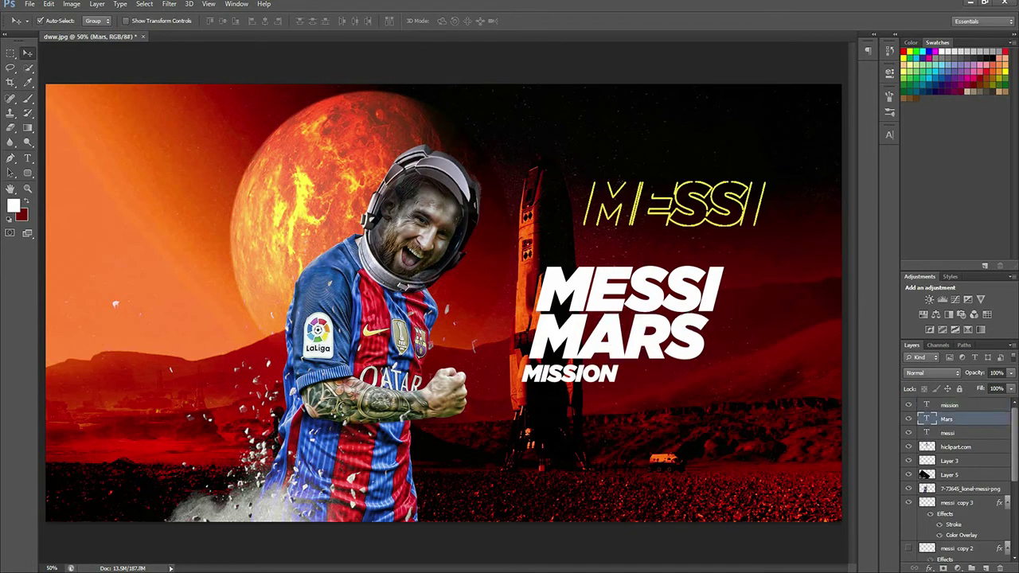
# - Move the yellow MESSI outline to the lower-right corner of the canvas and set its opacity to 59%
pyautogui.click(955, 419)
pyautogui.moveTo(713, 191); pyautogui.dragTo(644, 216)
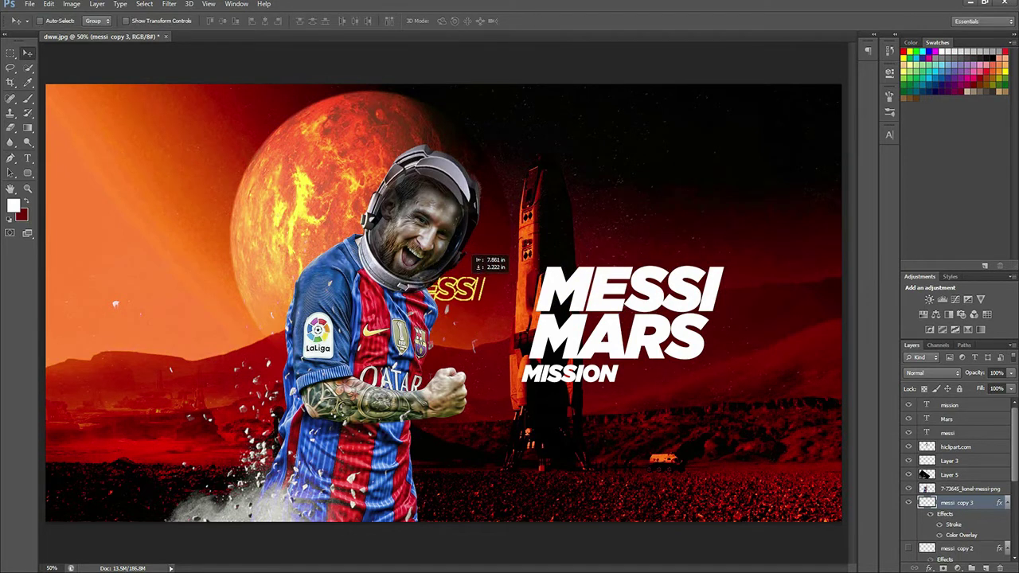
pyautogui.moveTo(464, 283); pyautogui.dragTo(820, 462)
pyautogui.moveTo(1010, 373); pyautogui.dragTo(990, 386)
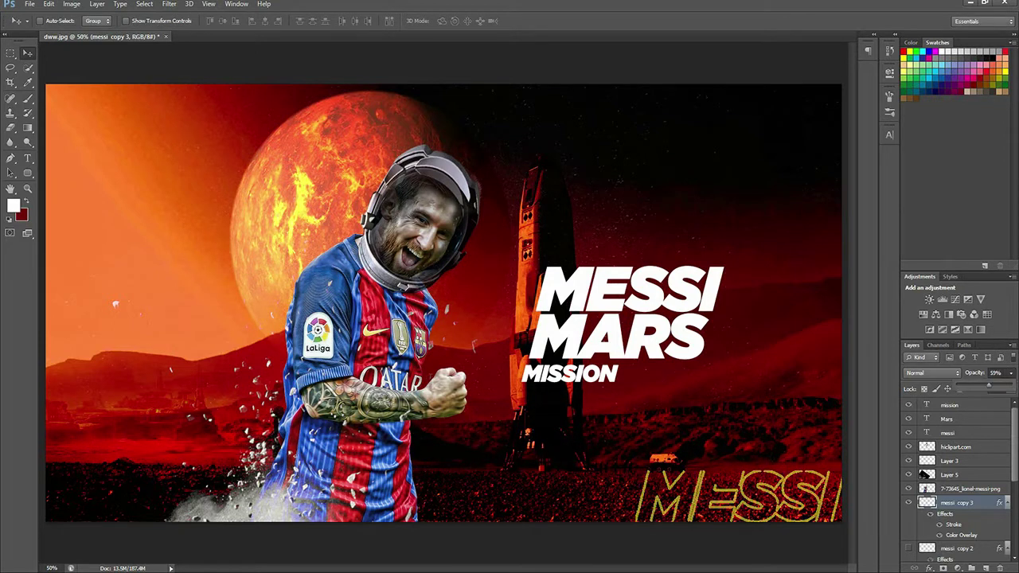
# - Nudge the yellow MESSI outline left along the lower canvas edge so the whole word fits inside the image
pyautogui.hotkey('shift', 'Left')
pyautogui.hotkey('shift', 'Left')
pyautogui.hotkey('shift', 'Left')
pyautogui.hotkey('shift', 'Left')
pyautogui.hotkey('shift', 'Left')
pyautogui.hotkey('shift', 'Left')
pyautogui.hotkey('shift', 'Left')
pyautogui.hotkey('shift', 'Left')
pyautogui.hotkey('shift', 'Left')
pyautogui.hotkey('shift', 'Left')
pyautogui.hotkey('shift', 'Left')
pyautogui.hotkey('shift', 'Left')
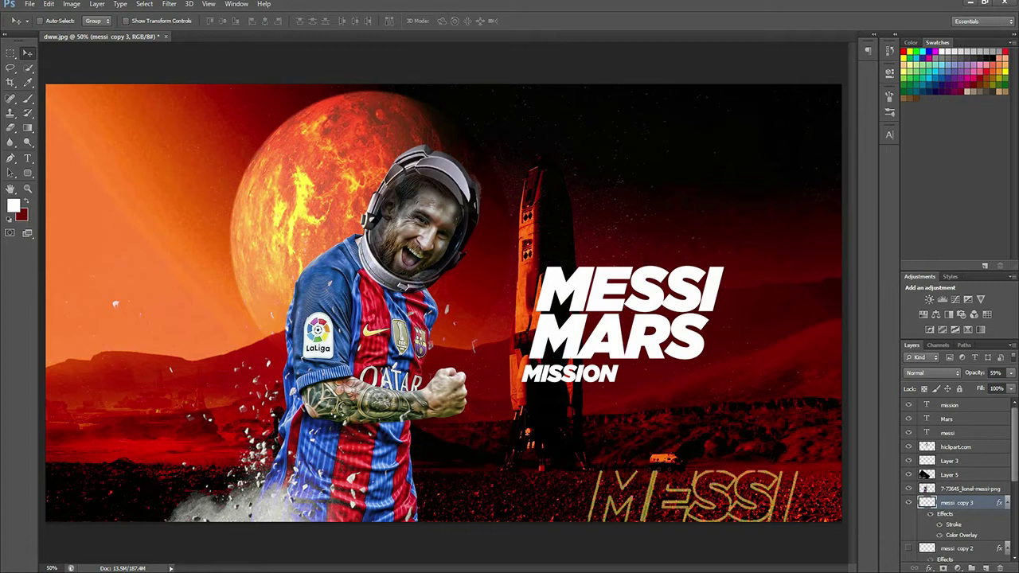
# - Review the yellow outline's stroke settings and stand the outline vertically along the canvas's left edge, rotated 90° counterclockwise
pyautogui.doubleClick(954, 525)
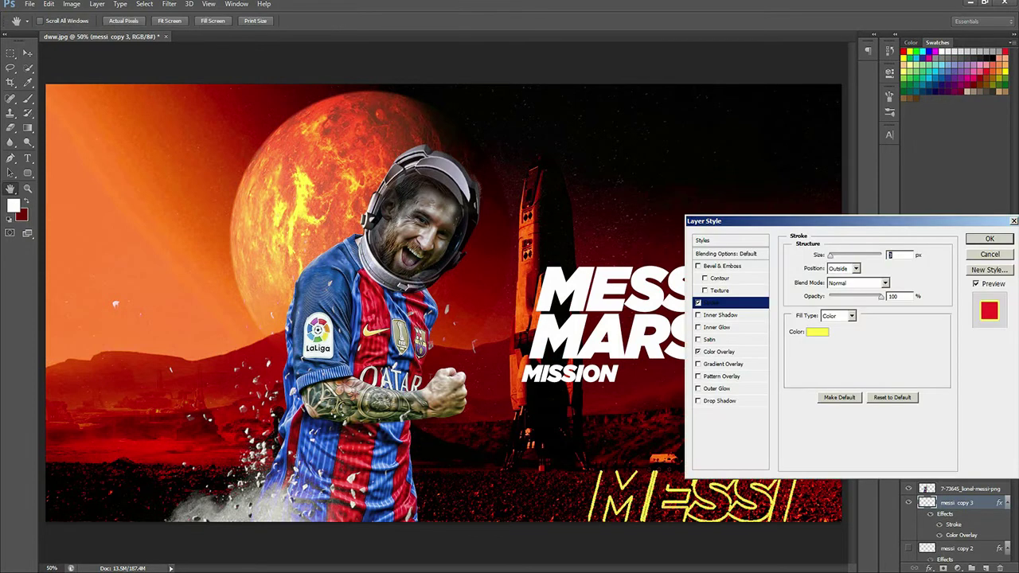
pyautogui.press('Return')
pyautogui.moveTo(761, 398); pyautogui.dragTo(87, 306)
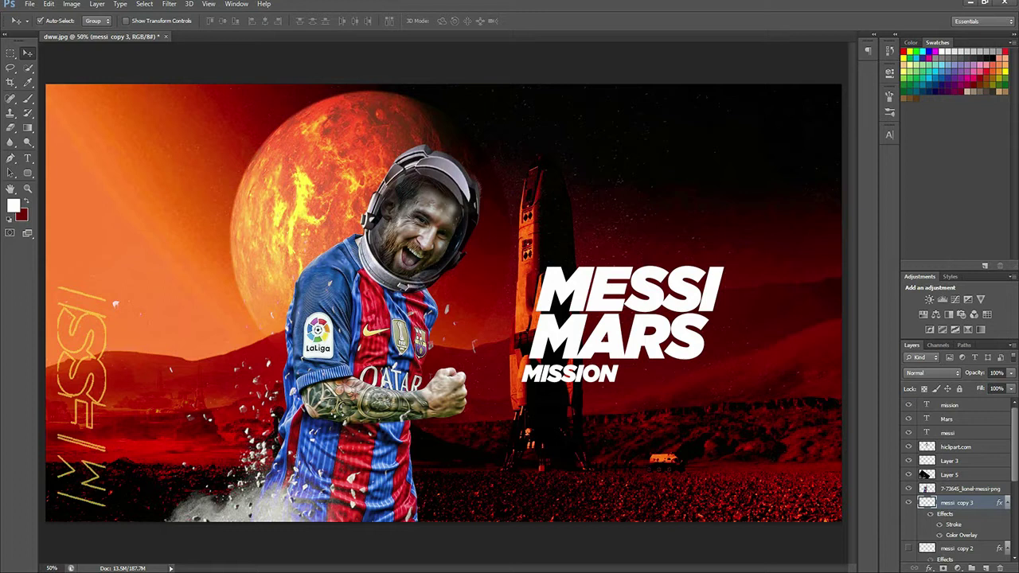
# - Shift the MISSION and MESSI titles slightly right to refine their alignment around MARS
pyautogui.moveTo(570, 373); pyautogui.dragTo(572, 373)
pyautogui.moveTo(629, 289); pyautogui.dragTo(632, 288)
pyautogui.click(617, 334)
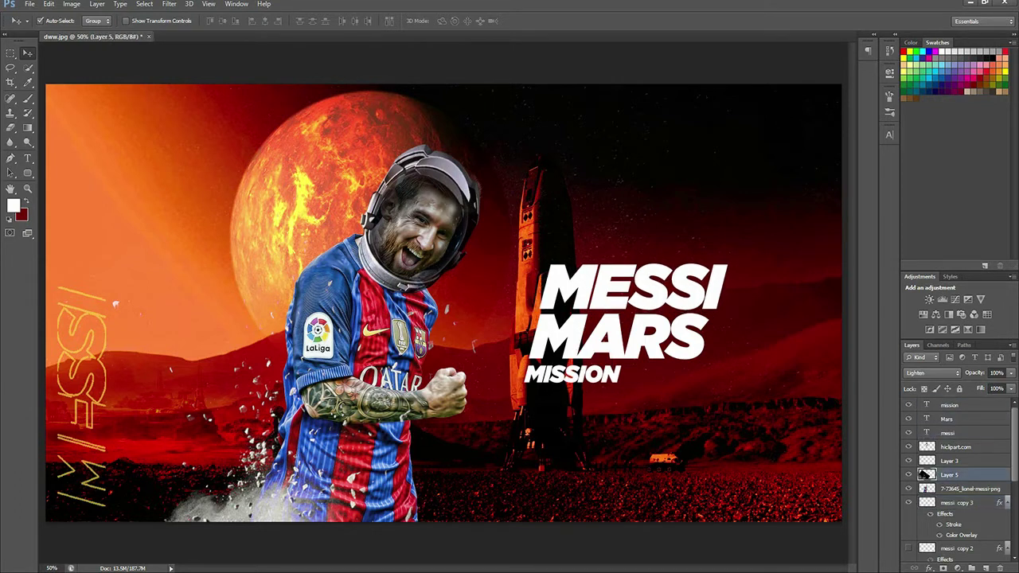
# - Duplicate the dust burst layer, then shrink and rotate the copy over the rocket just above the MESSI title
pyautogui.keyDown('alt'); pyautogui.moveTo(239, 462); pyautogui.dragTo(558, 446); pyautogui.keyUp('alt')
pyautogui.hotkey('ctrl', 't')
pyautogui.moveTo(709, 239); pyautogui.dragTo(530, 375)
pyautogui.moveTo(375, 466); pyautogui.dragTo(558, 223)
pyautogui.press('Return')
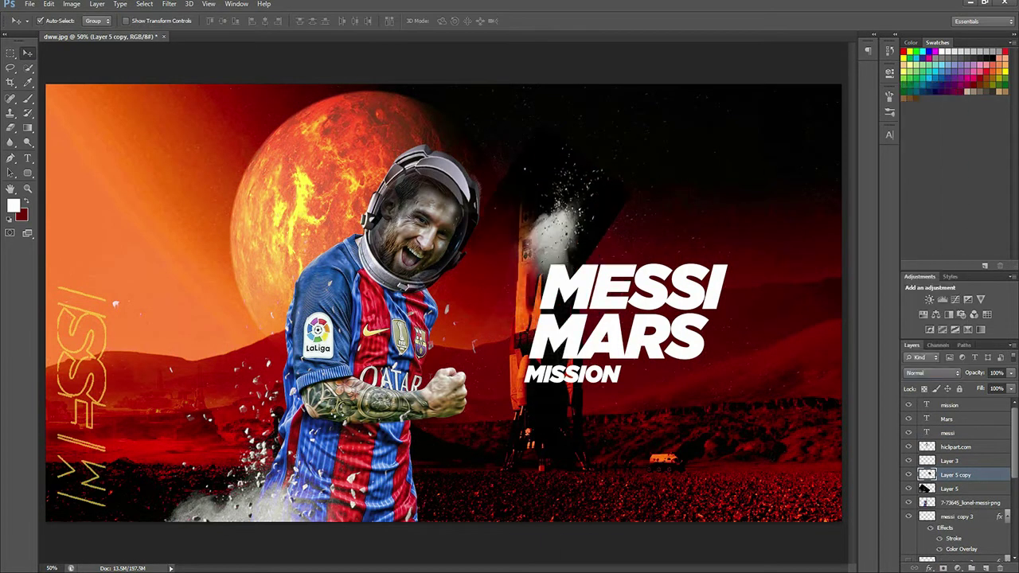
# - Stack the dust copy directly above the white MESSI text layer, clip it to the letters and transform it over them
pyautogui.moveTo(952, 407); pyautogui.dragTo(952, 403)
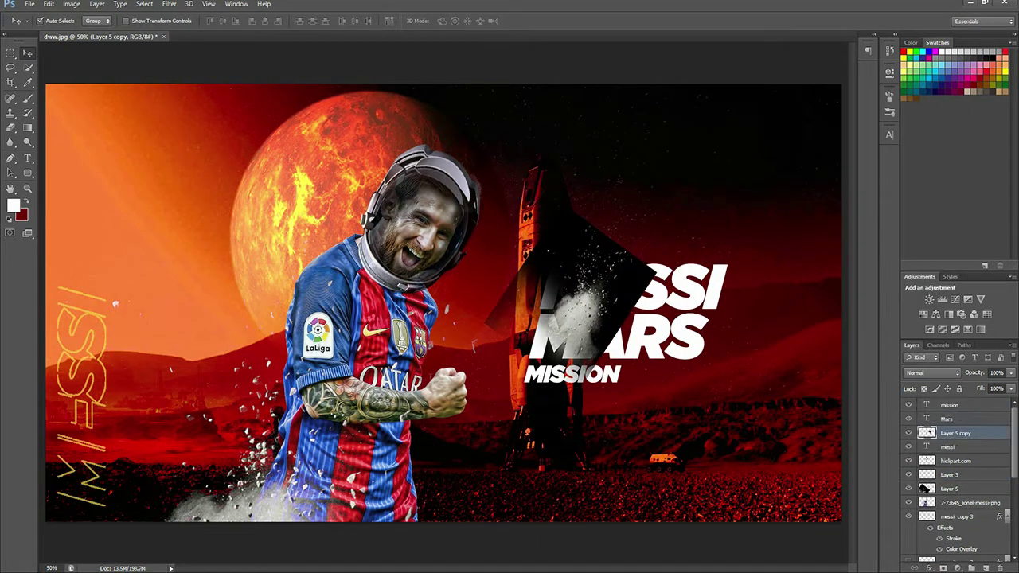
pyautogui.rightClick(955, 432)
pyautogui.click(947, 199)
pyautogui.hotkey('ctrl', 't')
pyautogui.moveTo(583, 263); pyautogui.dragTo(626, 153)
pyautogui.press('Return')
# - Set the clipped dust copy's blend mode to Linear Light and shift it slightly upward over the MESSI letters
pyautogui.click(932, 373)
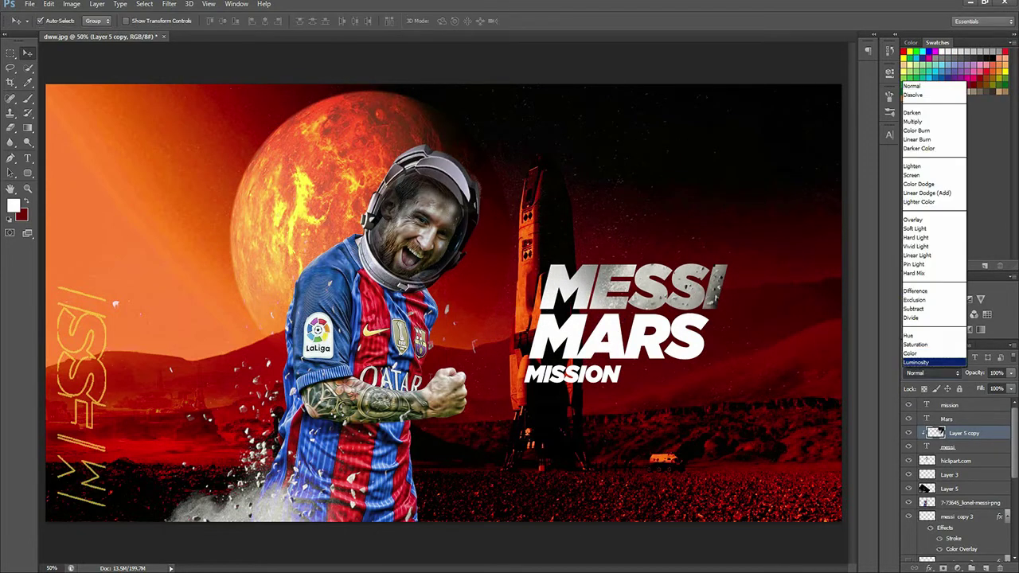
pyautogui.click(917, 255)
pyautogui.moveTo(721, 270); pyautogui.dragTo(727, 245)
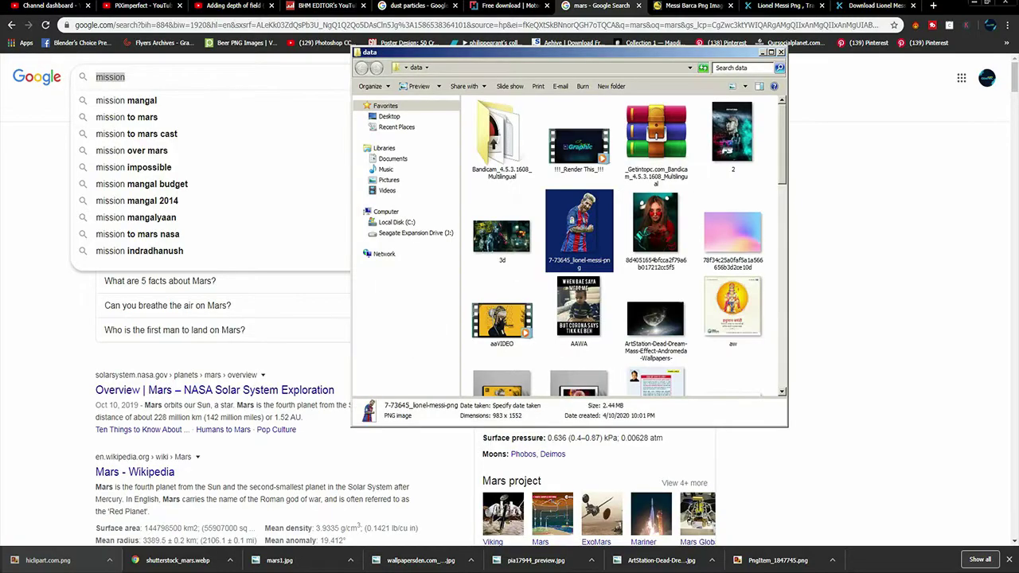
# - Place the PngItem_1847745 footballer cutout in the composite, scale it to about 199% and move it beside the title text
pyautogui.scroll(-3, 621, 247)
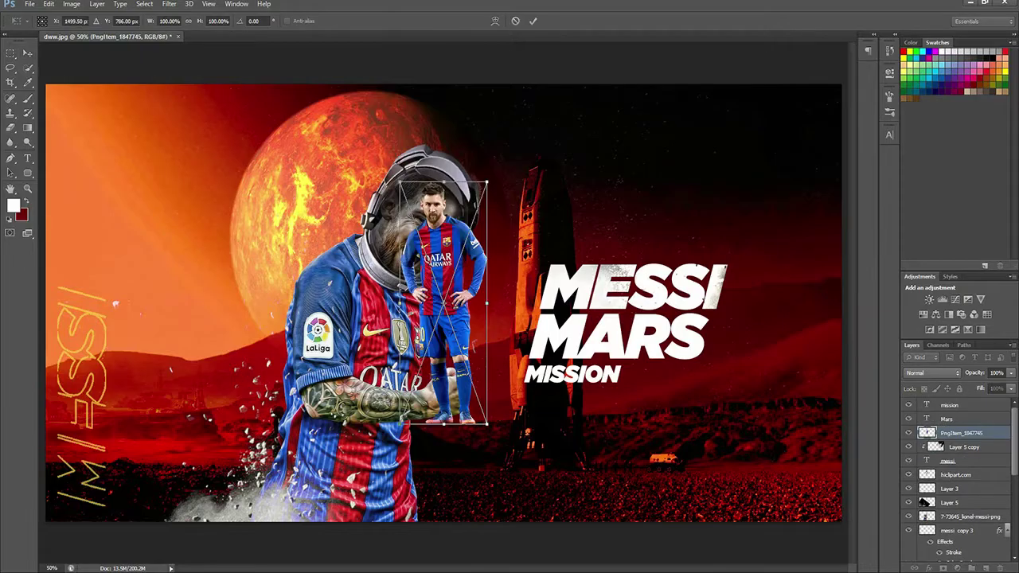
pyautogui.moveTo(489, 180); pyautogui.dragTo(577, 41)
pyautogui.moveTo(546, 286); pyautogui.dragTo(851, 440)
pyautogui.press('Return')
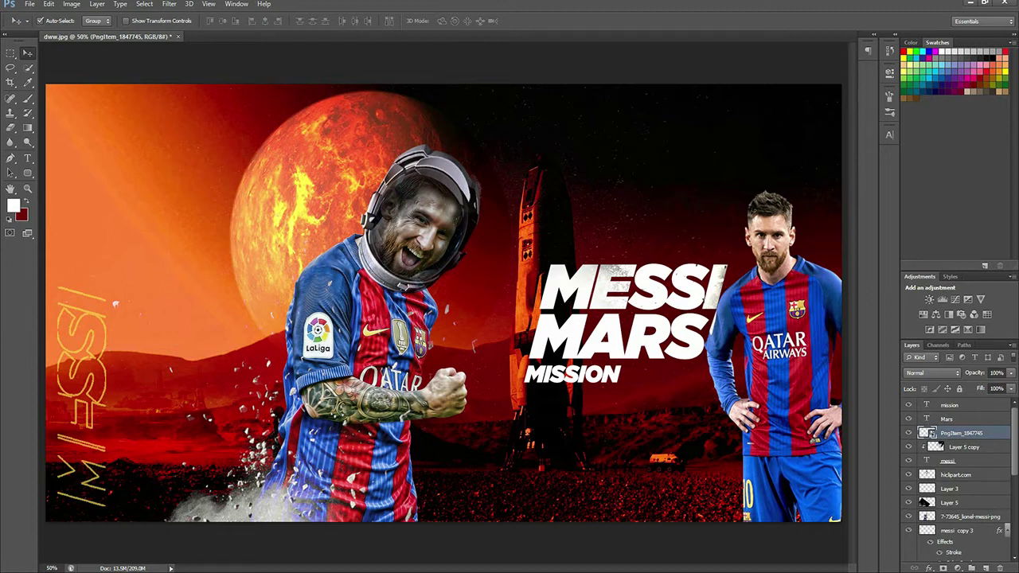
# - Move the new footballer beside the helmeted one, enlarge it further and stack its layer directly below the 7-73645_lionel-messi-png layer
pyautogui.moveTo(788, 358); pyautogui.dragTo(287, 359)
pyautogui.hotkey('ctrl', 't')
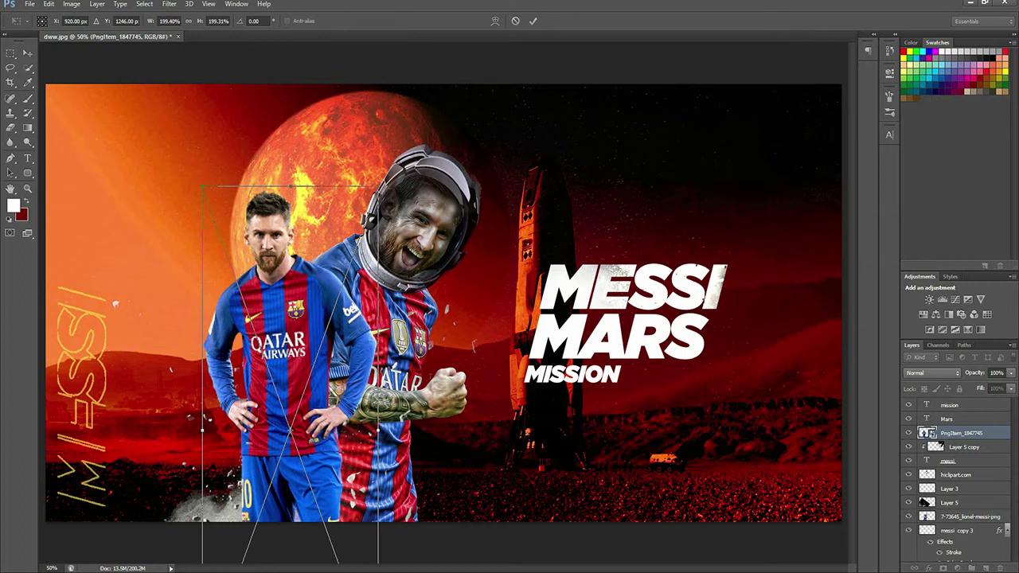
pyautogui.moveTo(216, 183); pyautogui.dragTo(154, 122)
pyautogui.press('Return')
pyautogui.moveTo(962, 433); pyautogui.dragTo(962, 523)
pyautogui.moveTo(211, 155); pyautogui.dragTo(254, 146)
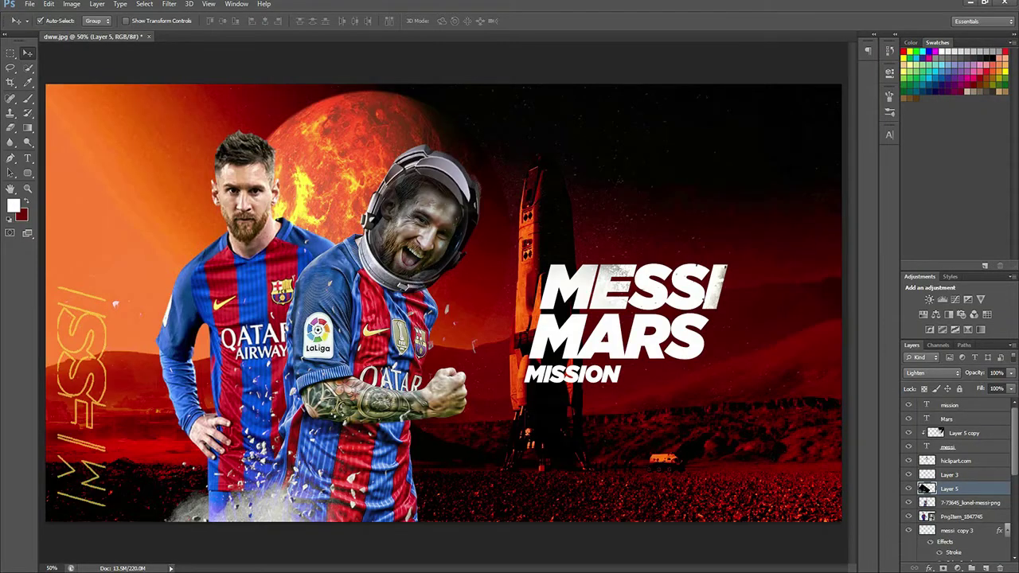
# - Place the hiclipart.com astronaut helmet above the mission text layer, shrinking it to about 42% and tilting it over the standing footballer's head
pyautogui.click(949, 404)
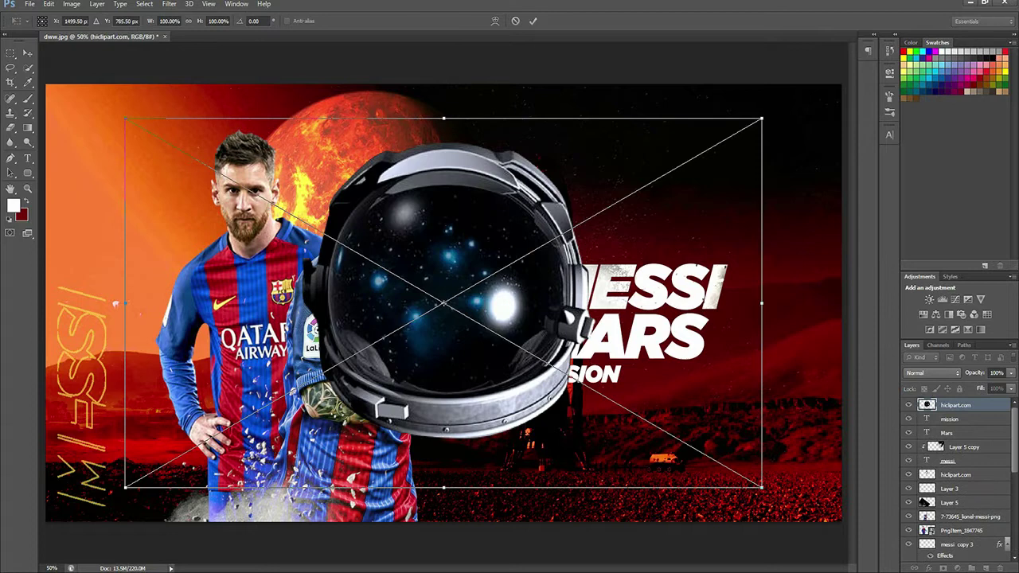
pyautogui.moveTo(945, 103); pyautogui.dragTo(360, 131)
pyautogui.press('Return')
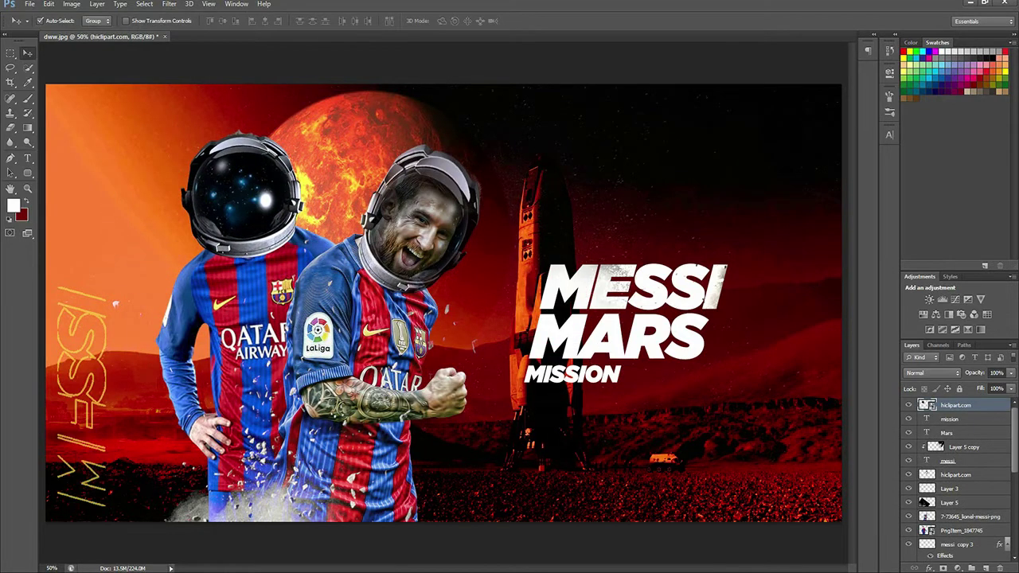
# - Lower the new helmet layer's opacity to 74%
pyautogui.scroll(3, 215, 167)
pyautogui.moveTo(446, 351); pyautogui.dragTo(500, 347)
pyautogui.scroll(-3, 454, 340)
pyautogui.scroll(1, 455, 340)
pyautogui.press('7')
pyautogui.press('4')
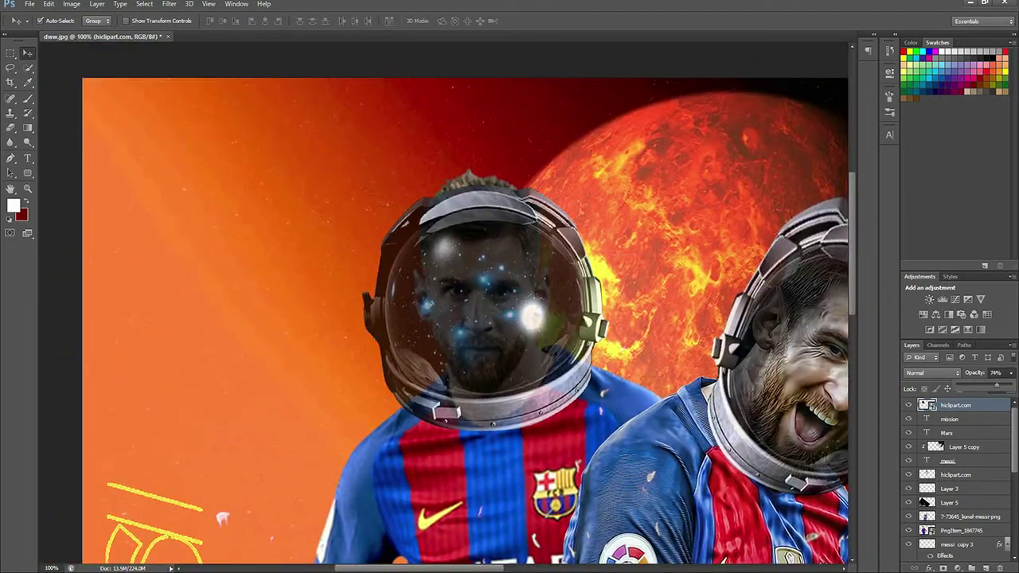
# - Distort the new helmet to make it narrower and fit it closely around the standing footballer's head
pyautogui.scroll(1, 454, 286)
pyautogui.hotkey('ctrl', 't')
pyautogui.scroll(-1, 523, 270)
pyautogui.rightClick(523, 271)
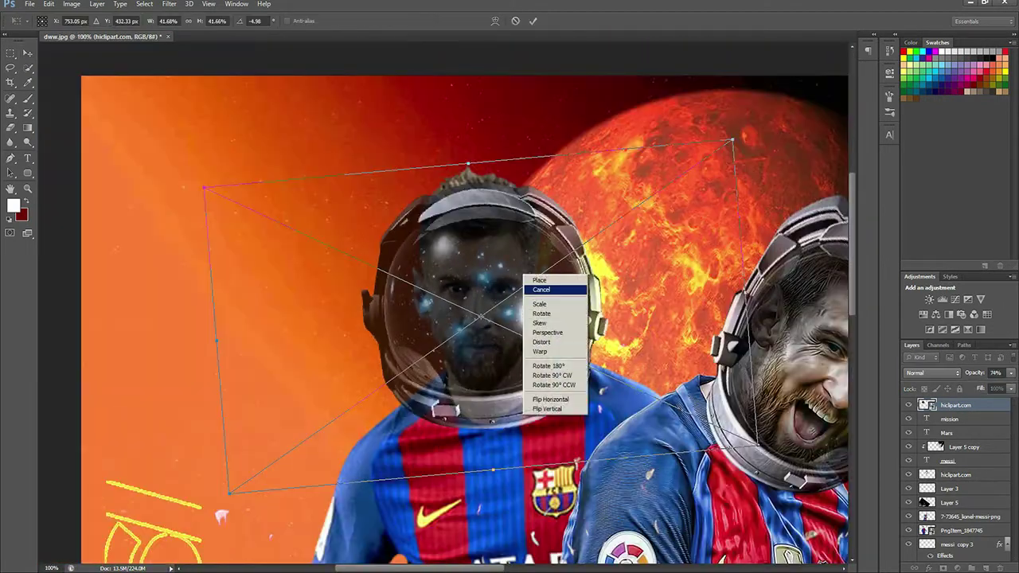
pyautogui.click(541, 341)
pyautogui.moveTo(714, 351); pyautogui.dragTo(675, 362)
pyautogui.moveTo(211, 288); pyautogui.dragTo(317, 280)
pyautogui.moveTo(706, 251); pyautogui.dragTo(661, 262)
pyautogui.moveTo(222, 391); pyautogui.dragTo(282, 388)
pyautogui.moveTo(486, 375); pyautogui.dragTo(491, 359)
pyautogui.press('Return')
pyautogui.hotkey('ctrl', 't')
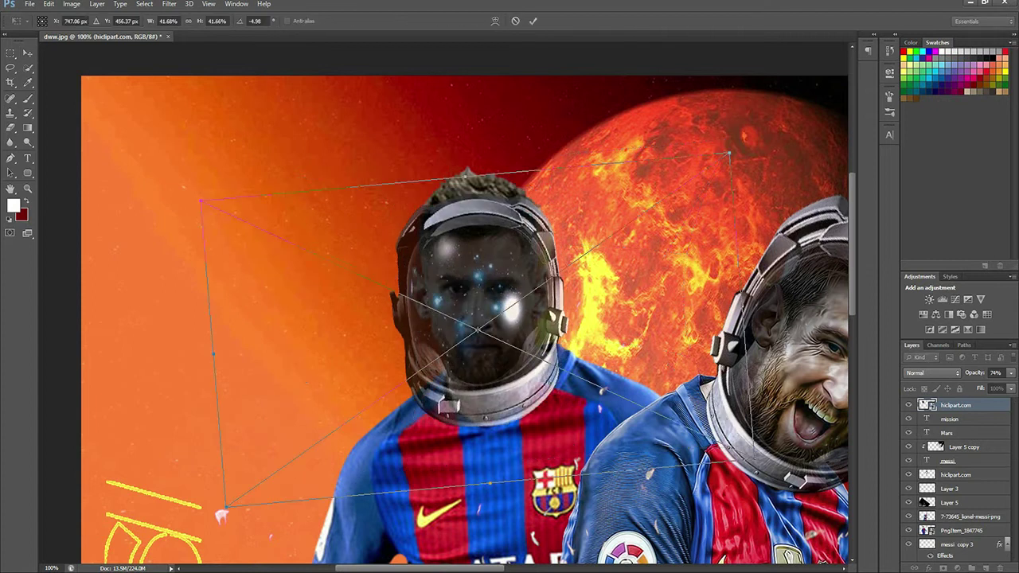
pyautogui.press('Return')
# - Erase the dark starry glass of the new helmet over the standing footballer's face
pyautogui.hotkey('ctrl', '+')
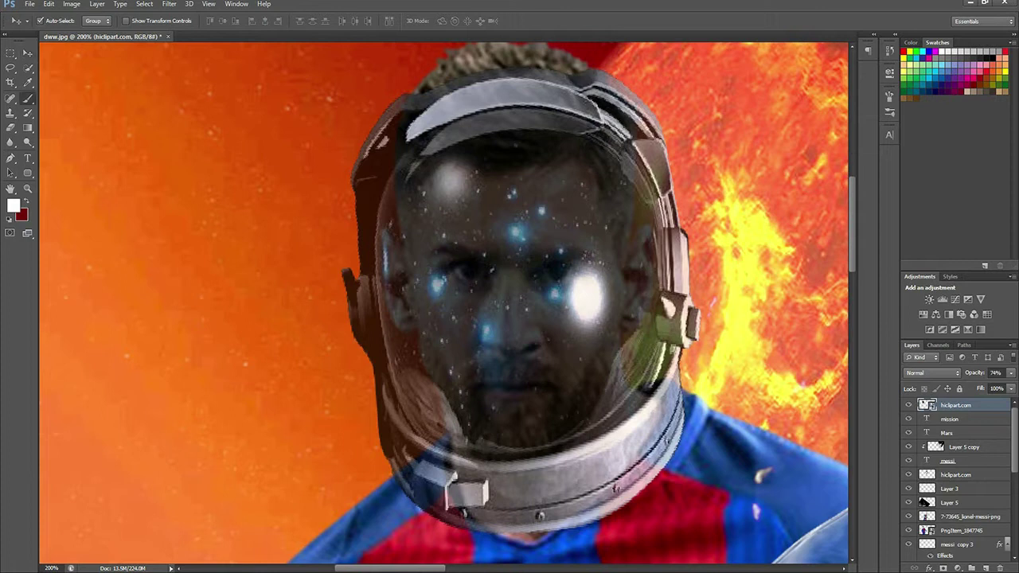
pyautogui.press('e')
pyautogui.moveTo(493, 191)
pyautogui.mouseDown()
pyautogui.moveTo(510, 319)
pyautogui.moveTo(557, 398)
pyautogui.mouseUp()
pyautogui.moveTo(478, 239)
pyautogui.mouseDown()
pyautogui.moveTo(557, 207)
pyautogui.moveTo(517, 383)
pyautogui.mouseUp()
pyautogui.scroll(-3, 446, 302)
pyautogui.scroll(3, 446, 303)
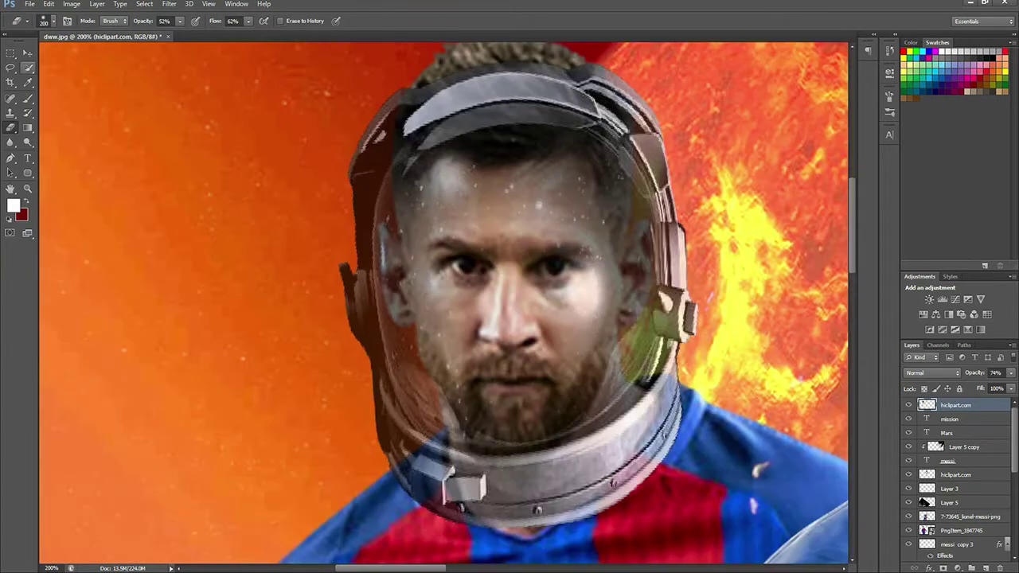
pyautogui.press('v')
pyautogui.click(970, 517)
pyautogui.scroll(-1, 446, 302)
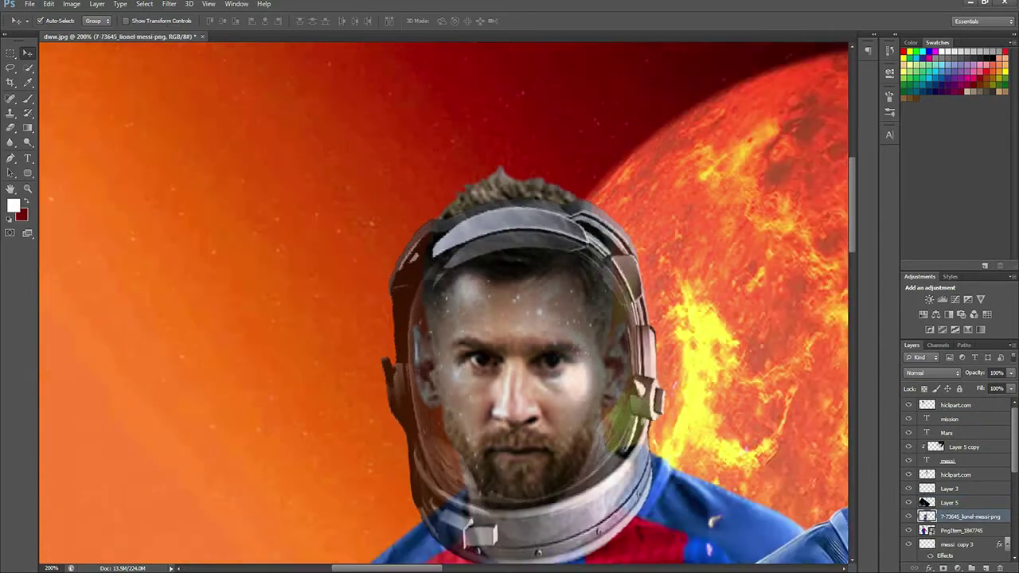
pyautogui.hotkey('ctrl', '-')
pyautogui.hotkey('ctrl', '-')
pyautogui.hotkey('ctrl', '-')
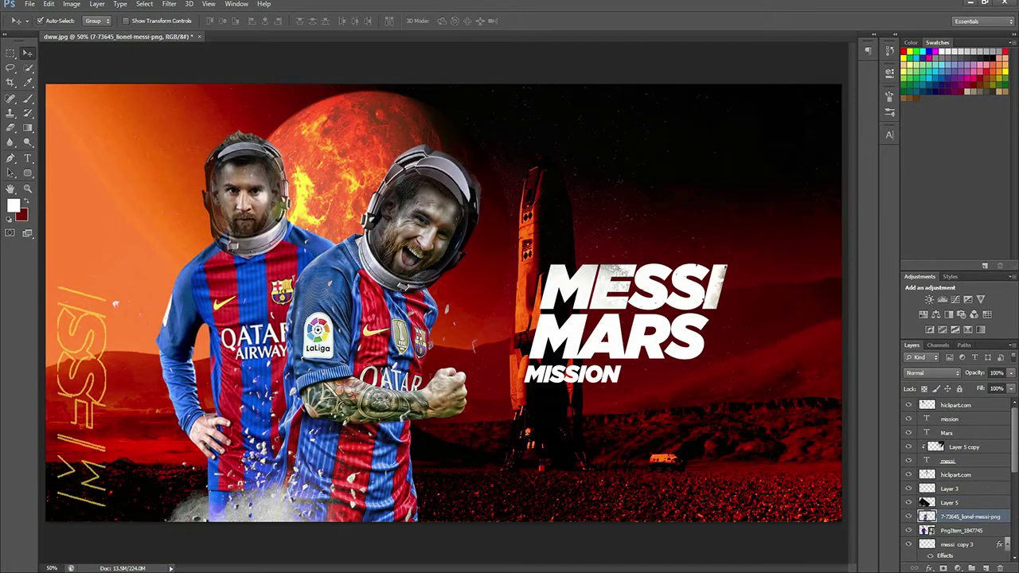
# - Rasterize the PngItem_1847745 layer and erase the footballer's hair that sticks out above the helmet
pyautogui.hotkey('ctrl', '+')
pyautogui.hotkey('ctrl', '+')
pyautogui.hotkey('ctrl', '+')
pyautogui.scroll(5, 444, 303)
pyautogui.hscroll(-8, 444, 302)
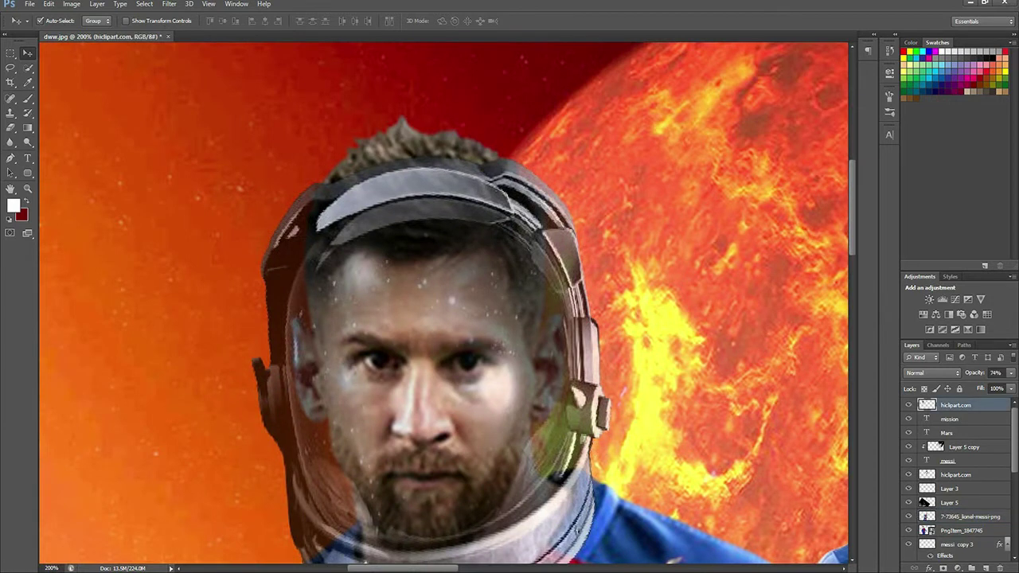
pyautogui.click(962, 531)
pyautogui.press('e')
pyautogui.click(430, 143)
pyautogui.click(484, 220)
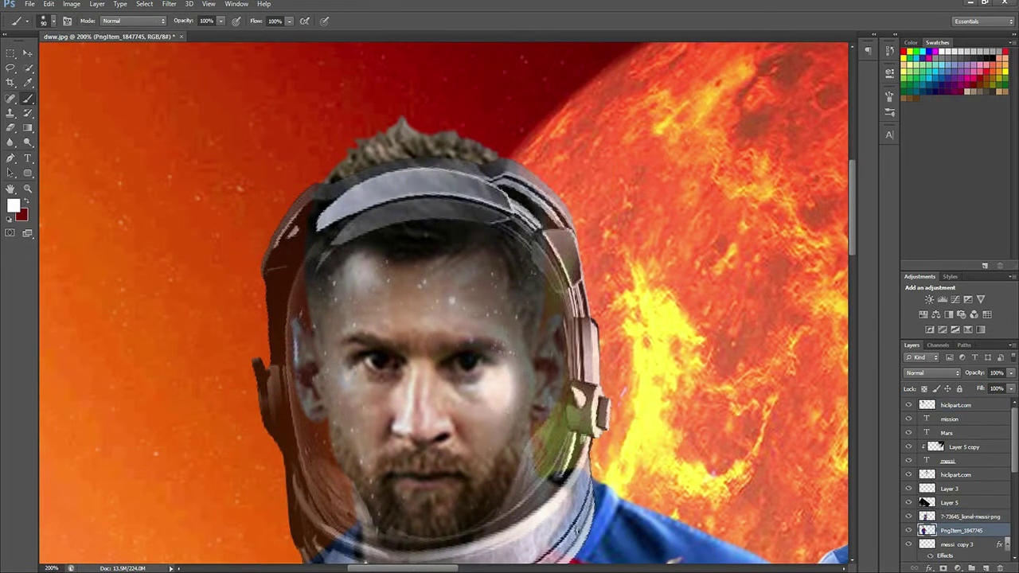
pyautogui.moveTo(477, 147); pyautogui.dragTo(336, 180)
pyautogui.moveTo(366, 142); pyautogui.dragTo(501, 155)
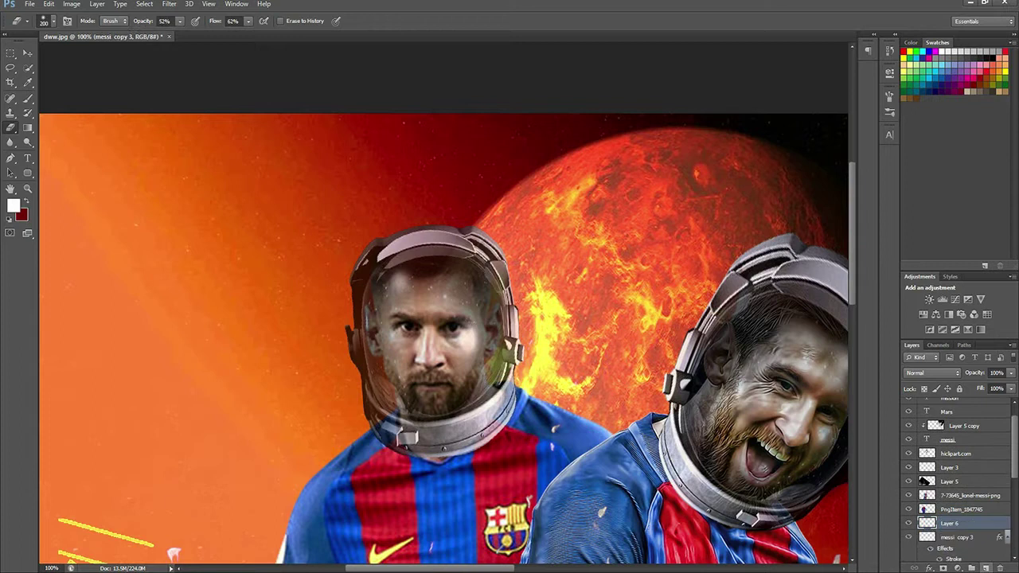
# - Set the foreground colour to black and paint dark shading behind the second helmet's glass on Layer 6
pyautogui.press('b')
pyautogui.click(13, 205)
pyautogui.click(343, 518)
pyautogui.click(578, 371)
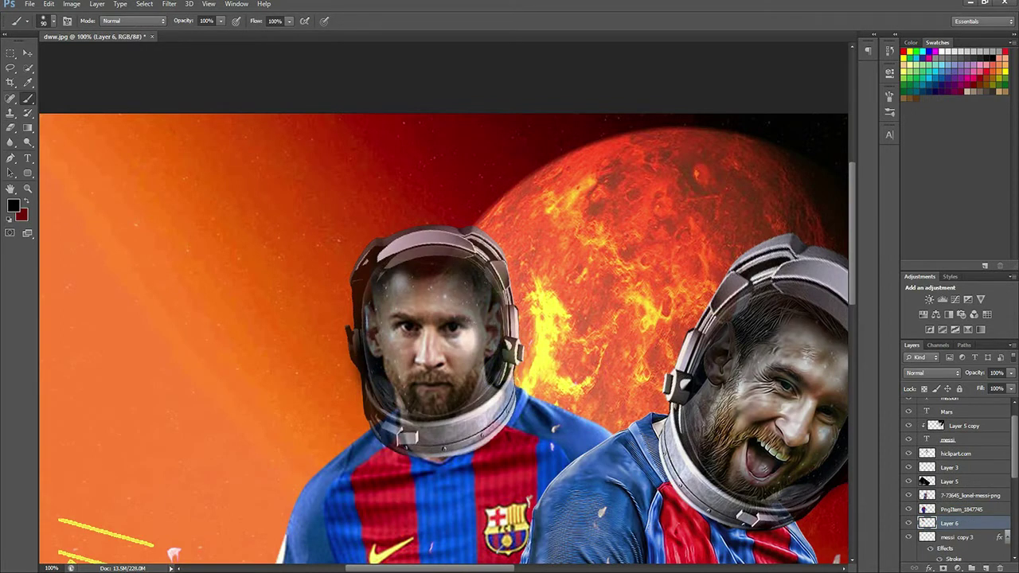
pyautogui.hotkey('ctrl', '-')
pyautogui.press('v')
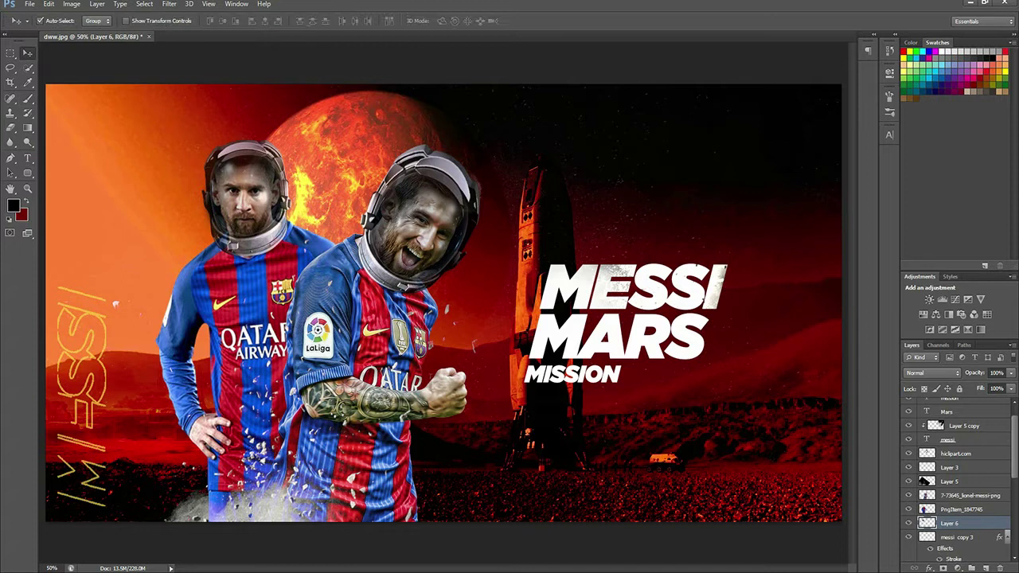